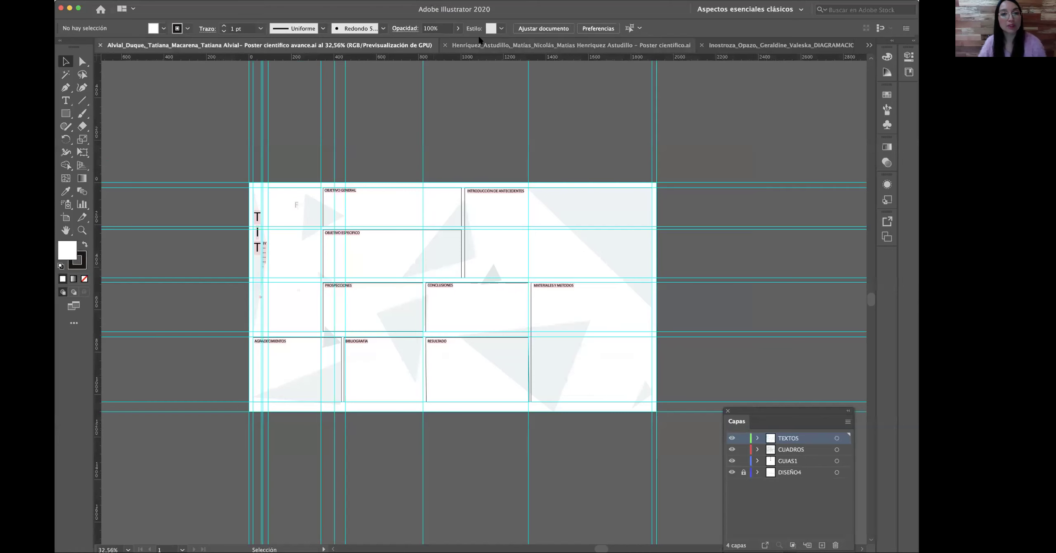
- Switch to the household water reuse poster document and hide its GUIAS layer
click(482, 45)
click(763, 45)
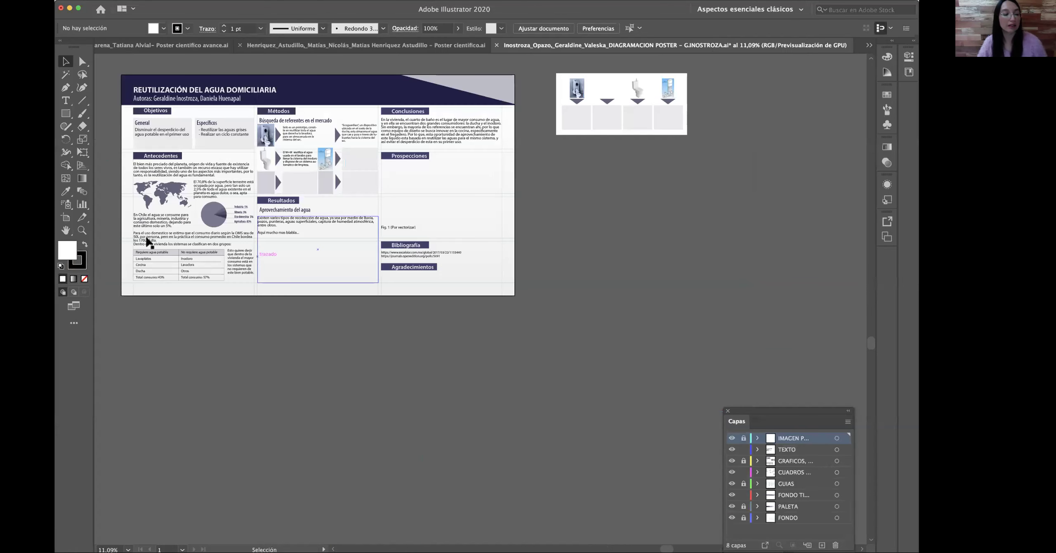
key(z)
click(424, 246)
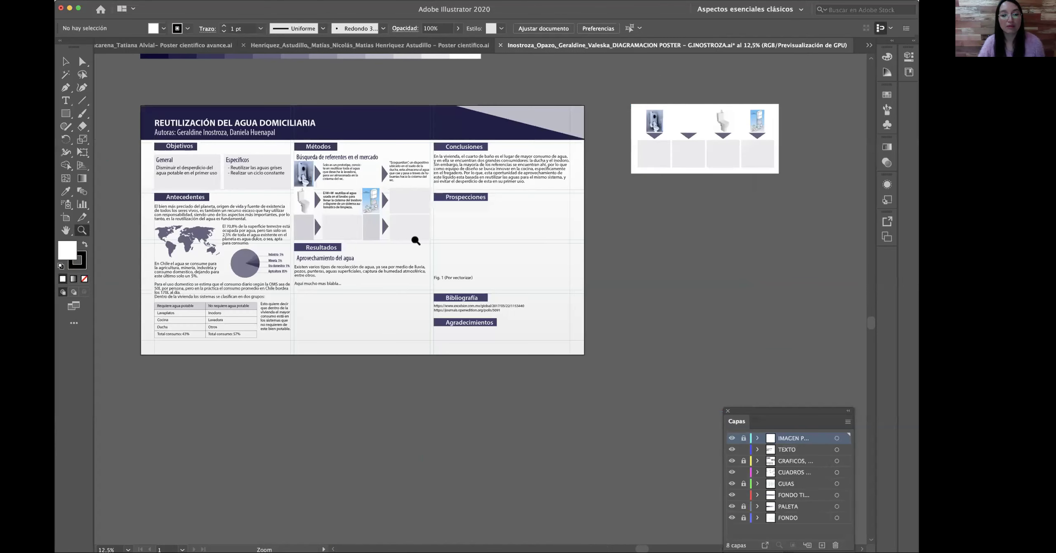
click(412, 235)
key(space)
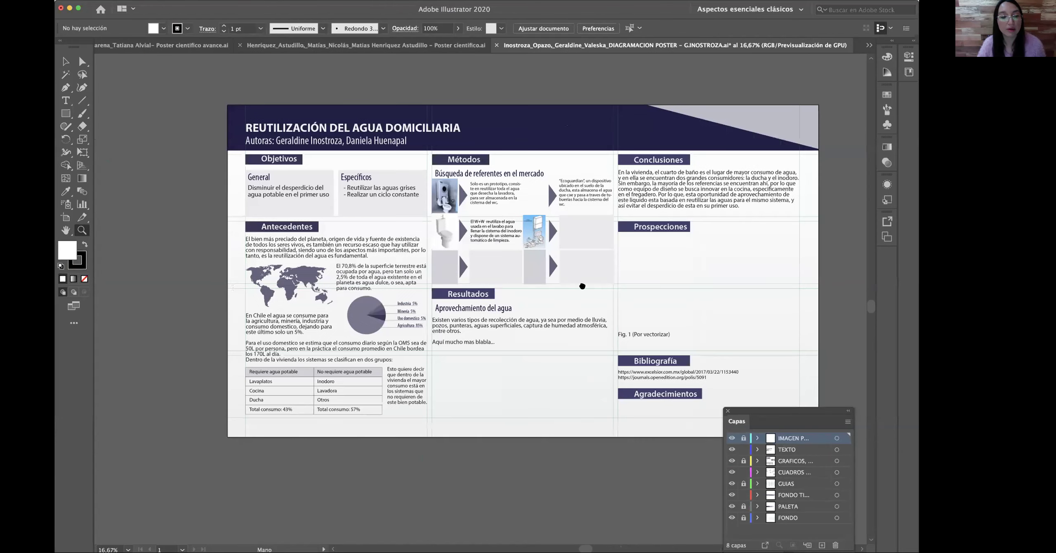
drag(581, 287, 627, 278)
click(65, 61)
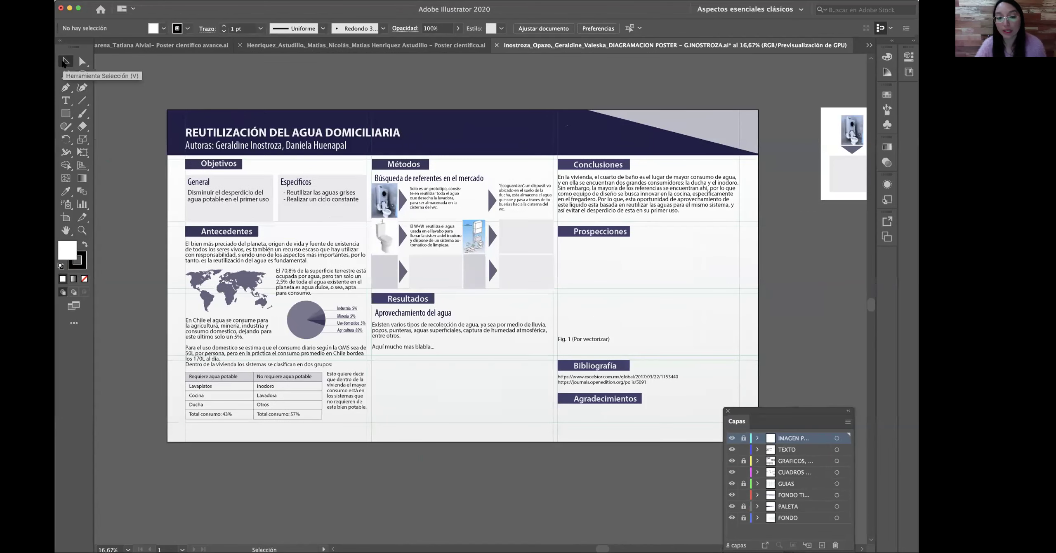
scroll(273, 164, down, 1)
scroll(273, 164, down, 3)
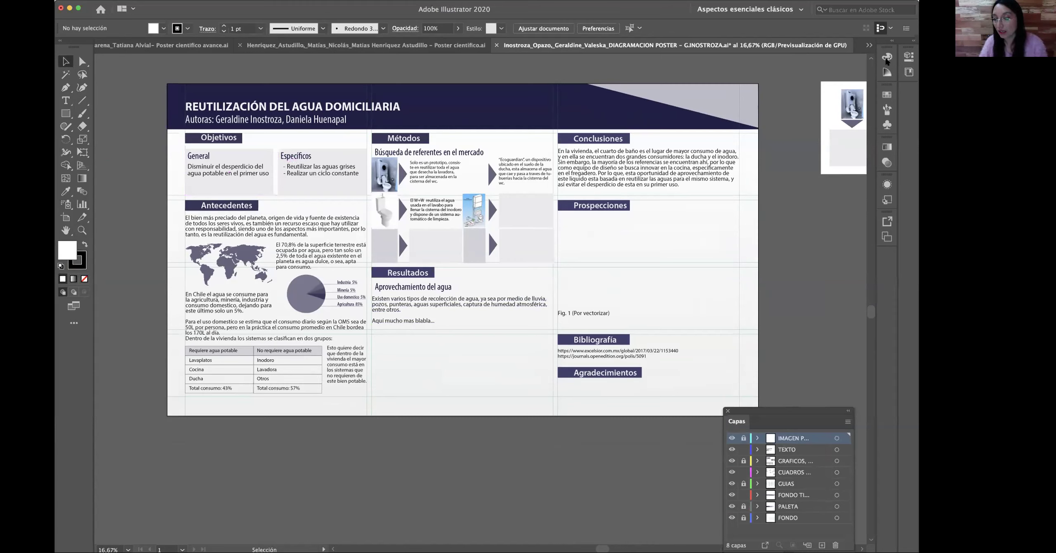
click(732, 485)
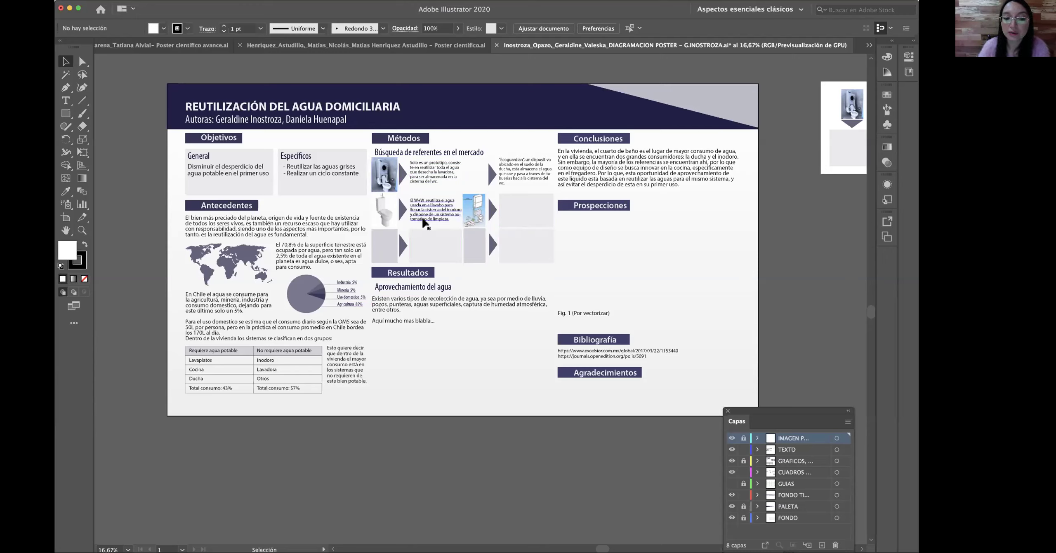
click(431, 244)
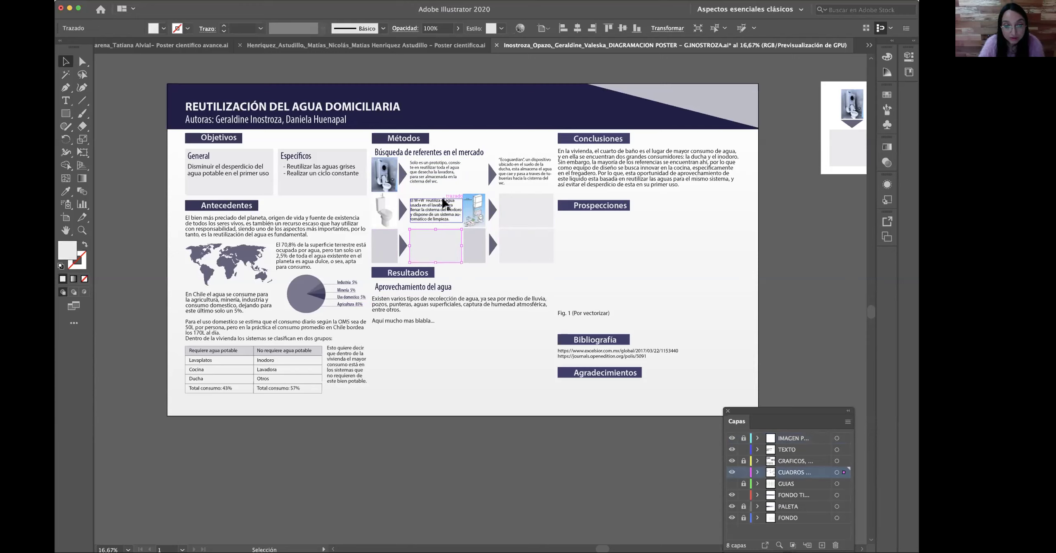
key(a)
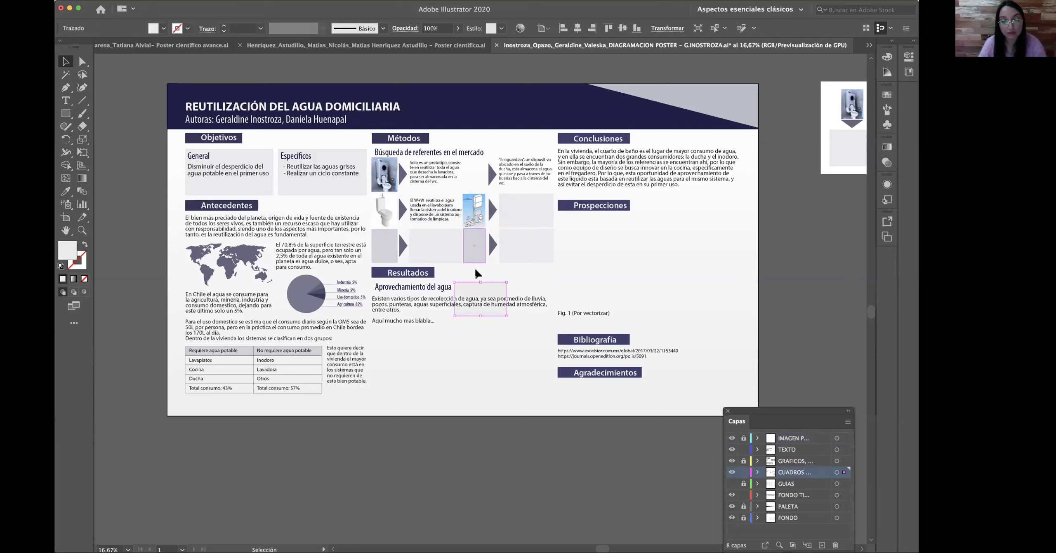
drag(470, 290, 454, 225)
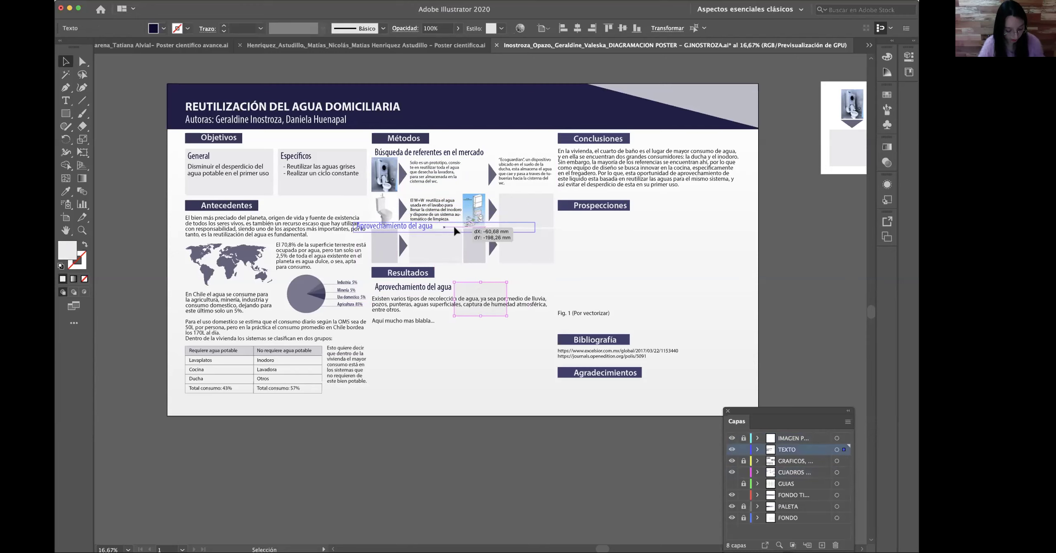
drag(495, 287, 536, 288)
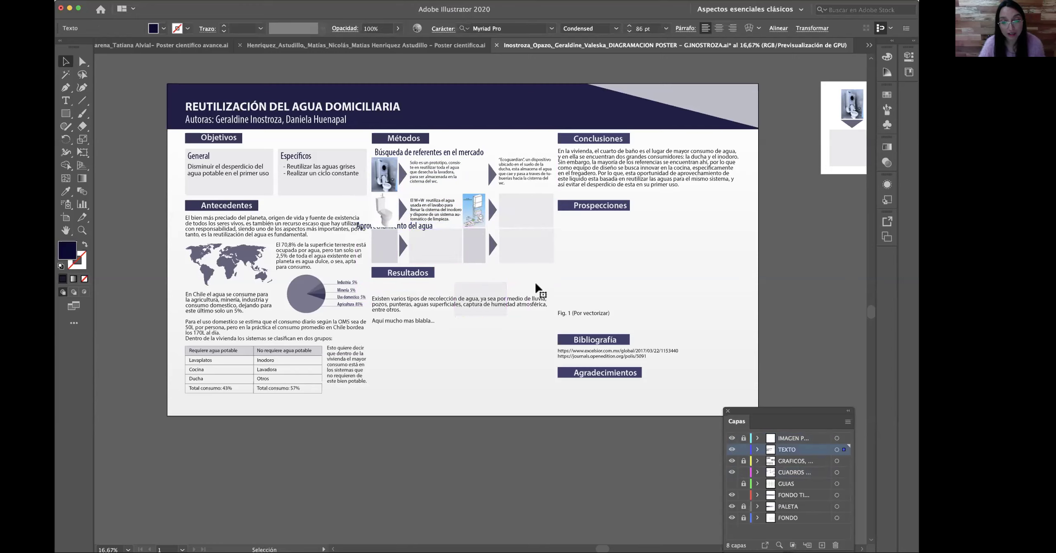
click(491, 305)
click(491, 290)
click(484, 309)
drag(504, 293, 467, 224)
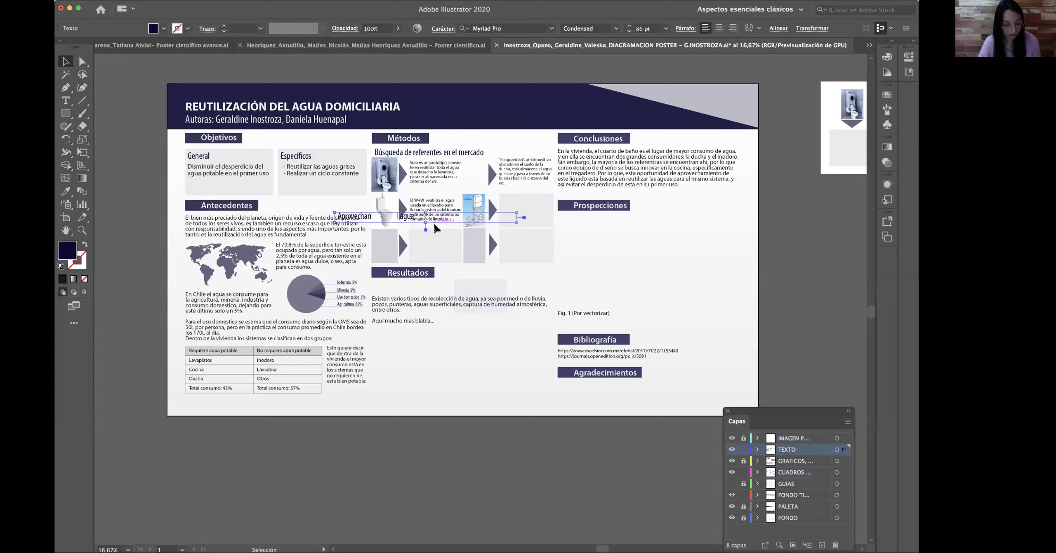
key(super+z)
drag(544, 280, 555, 279)
click(585, 269)
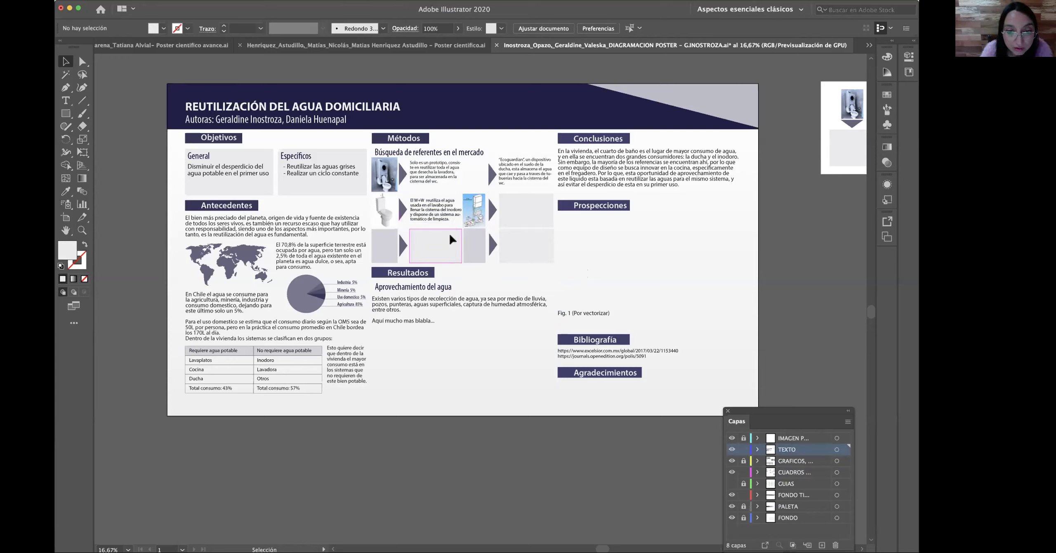
- Duplicate the light grey text box of the third Métodos row and place the copy over the first row's prototype text, against the photo
click(433, 244)
click(515, 222)
key(super+c)
key(super+v)
drag(516, 284, 492, 288)
drag(555, 286, 441, 164)
right_click(441, 164)
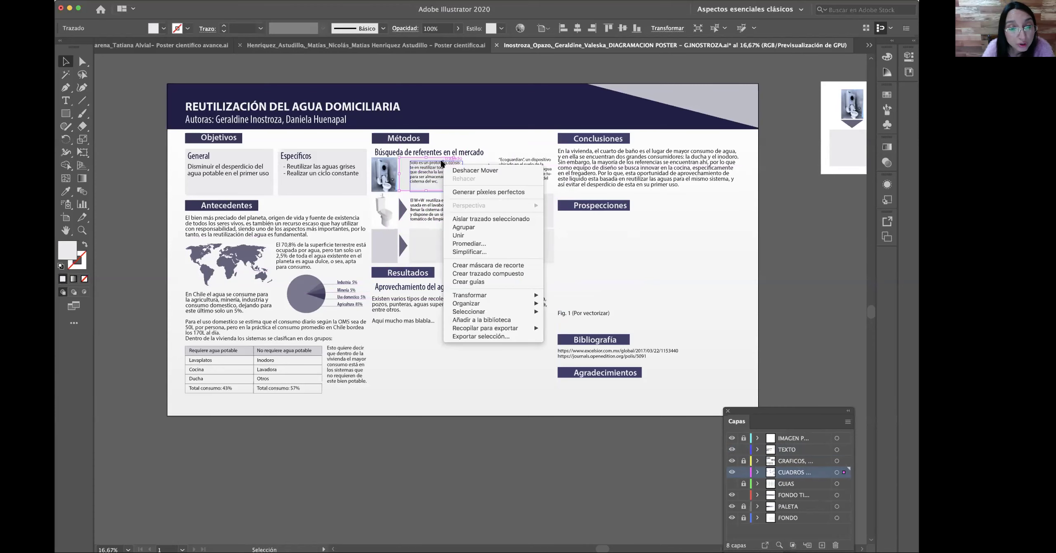
click(635, 219)
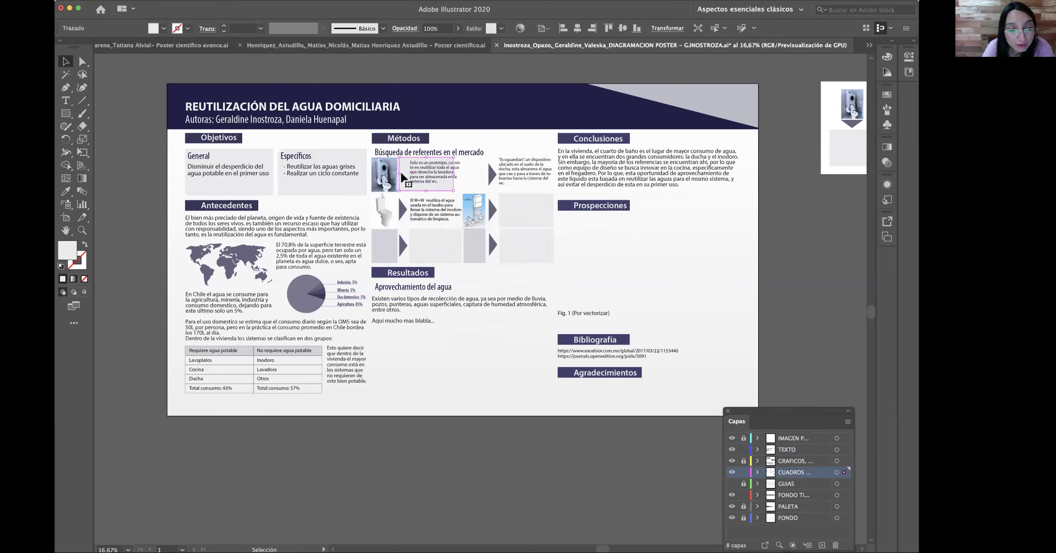
- Send the copied grey box to the back of its layer and stretch its right edge to cover the full width of the first-row text
right_click(404, 179)
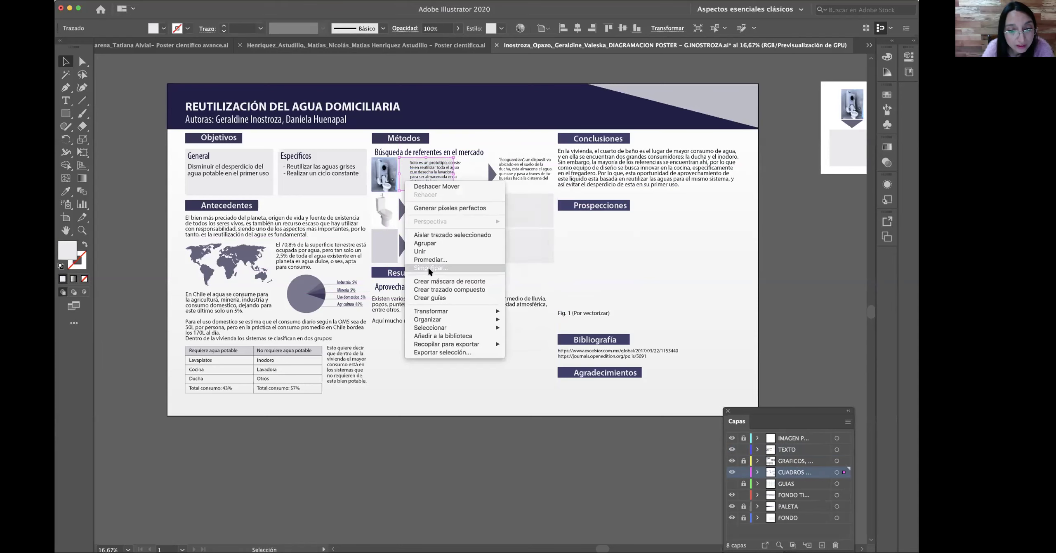
mouse_move(476, 321)
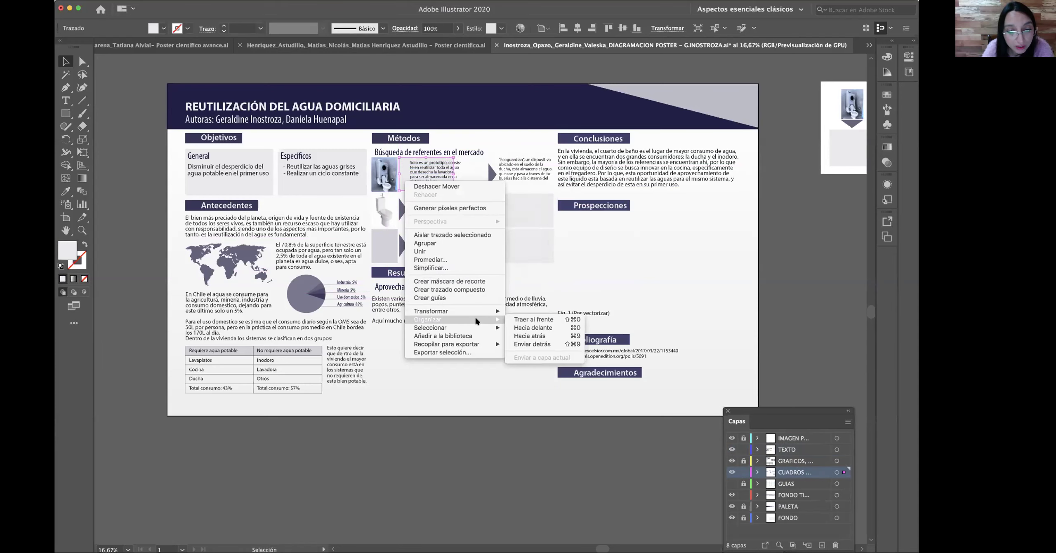
click(534, 343)
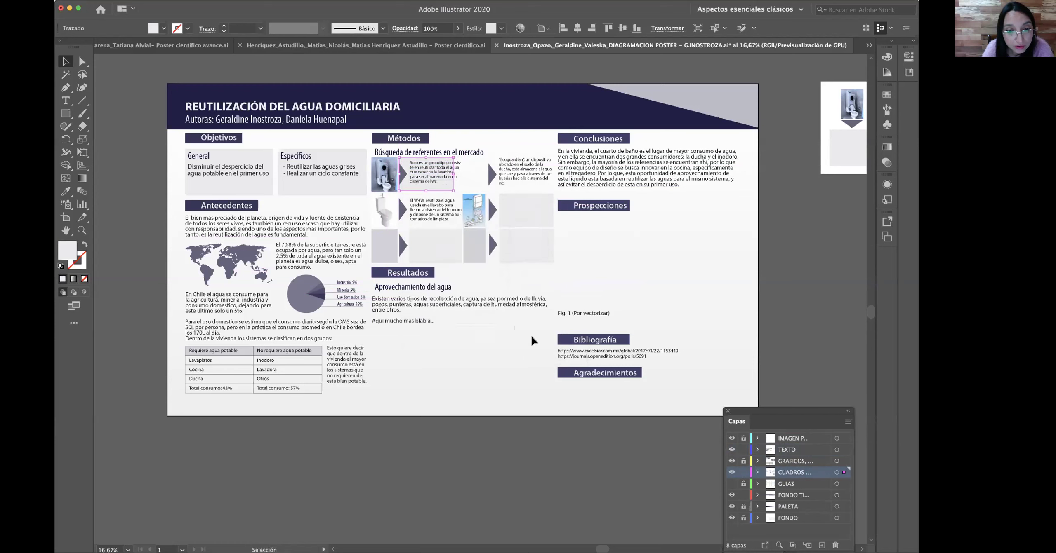
click(526, 229)
click(439, 182)
drag(452, 174, 463, 174)
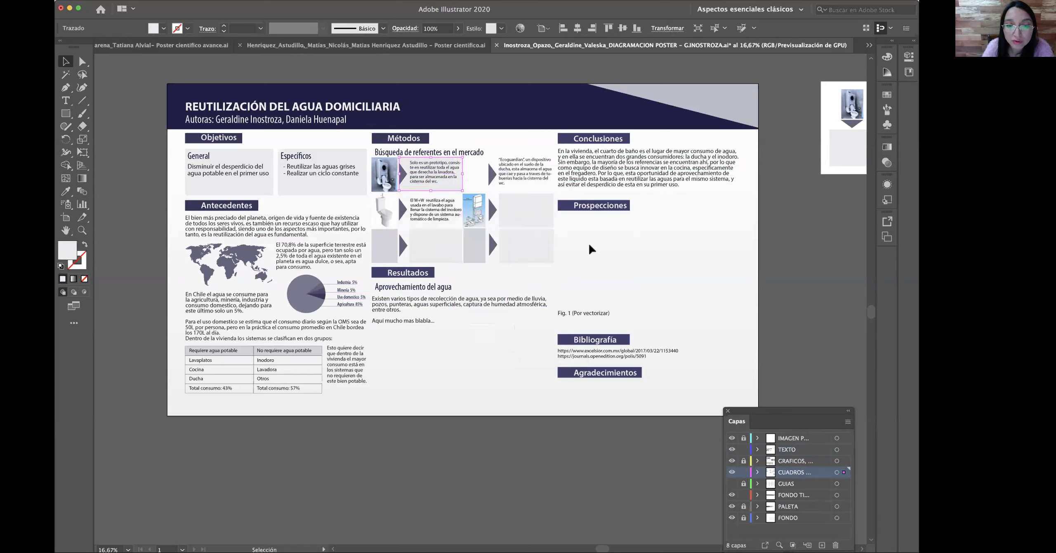
click(594, 249)
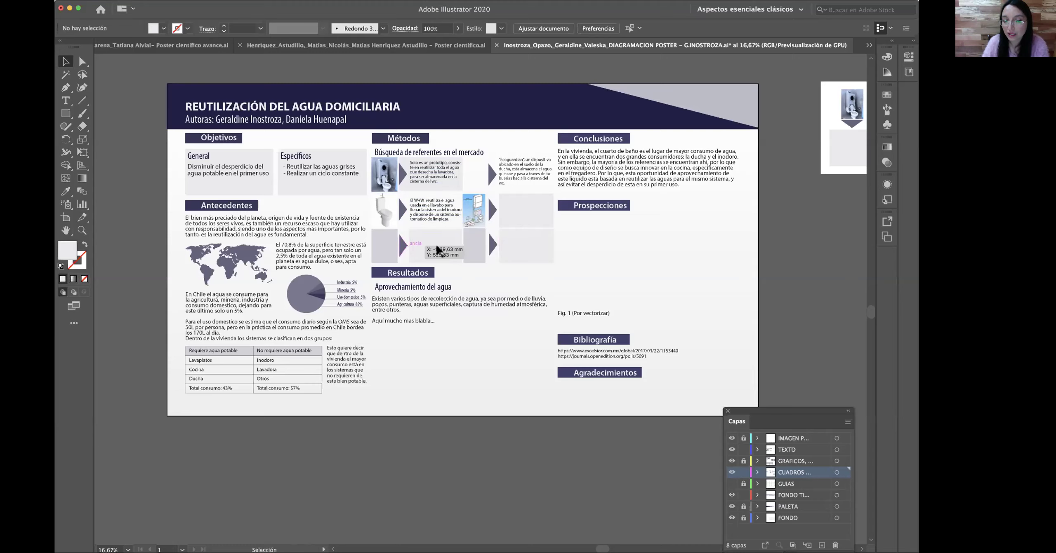
- Duplicate the first-row grey box onto the second row's W+W text and send the copy to the back of its layer
click(430, 190)
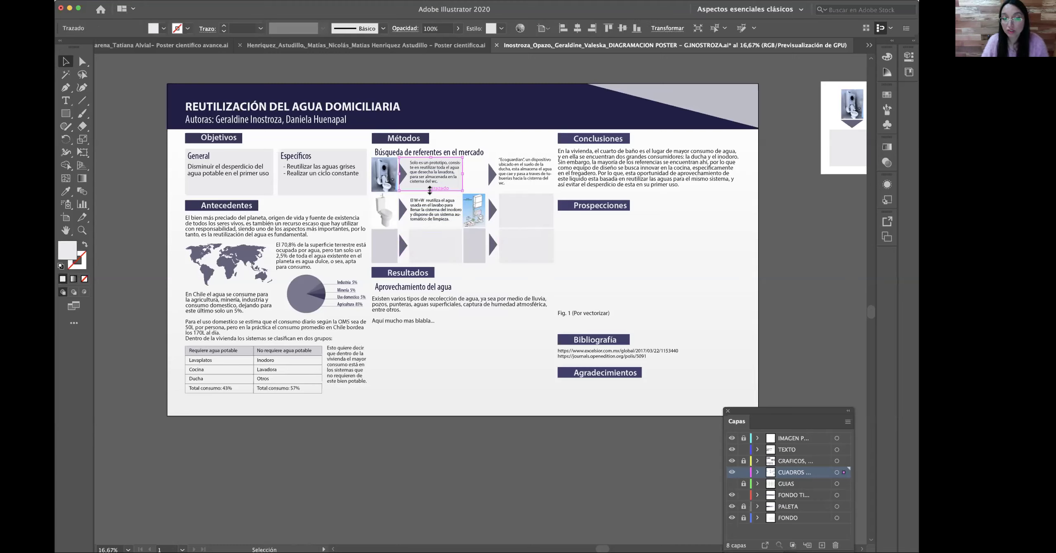
key(ctrl+x)
key(ctrl+v)
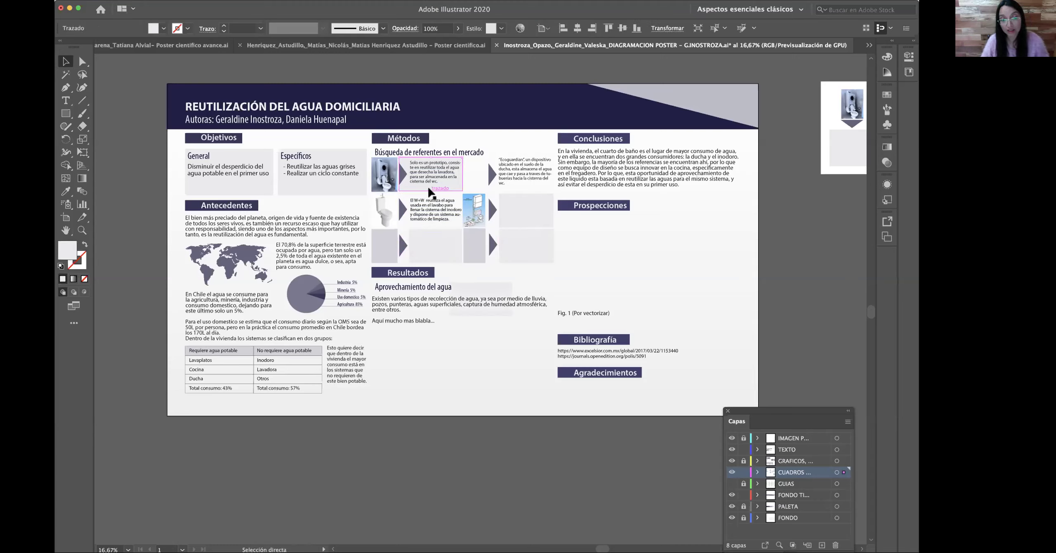
drag(459, 286, 409, 199)
right_click(408, 199)
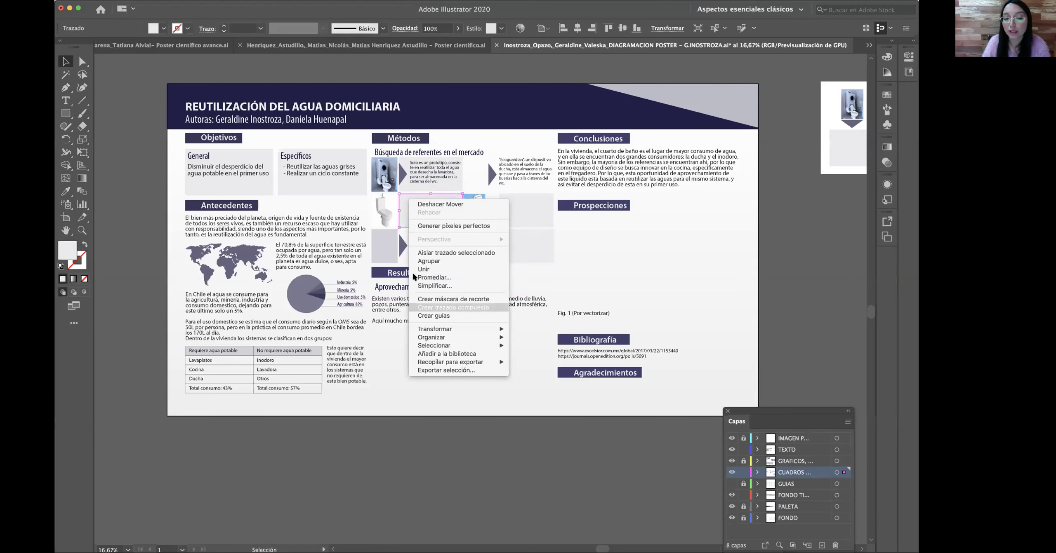
mouse_move(452, 337)
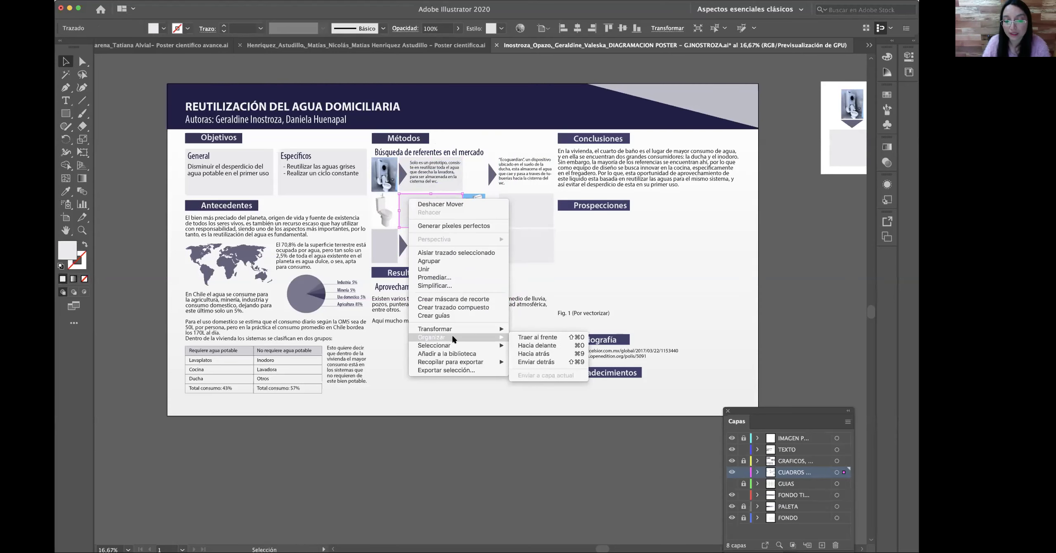
click(529, 361)
click(594, 284)
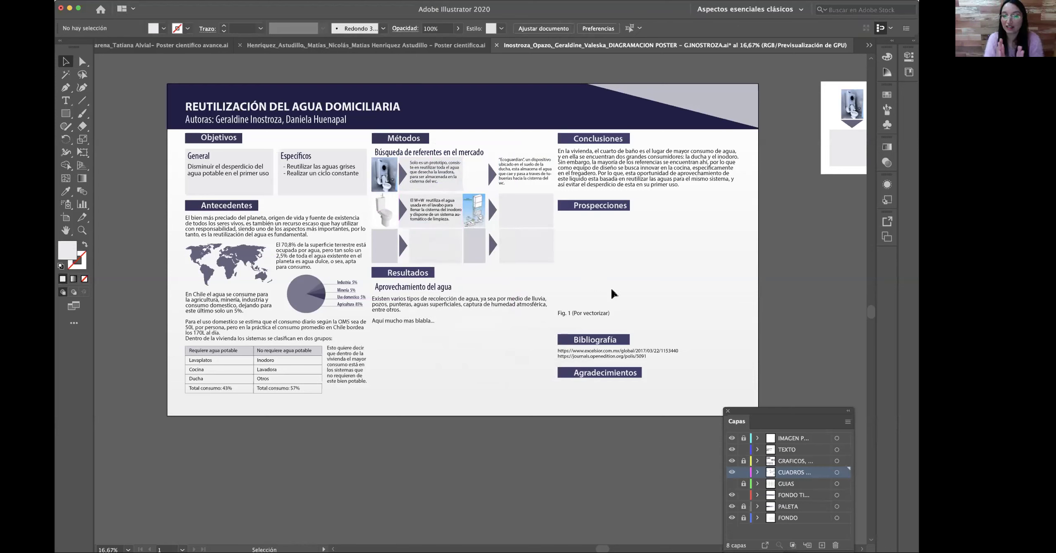
- Extend the third row's light grey text box leftward until it meets the darker image box
click(413, 247)
drag(409, 246, 399, 244)
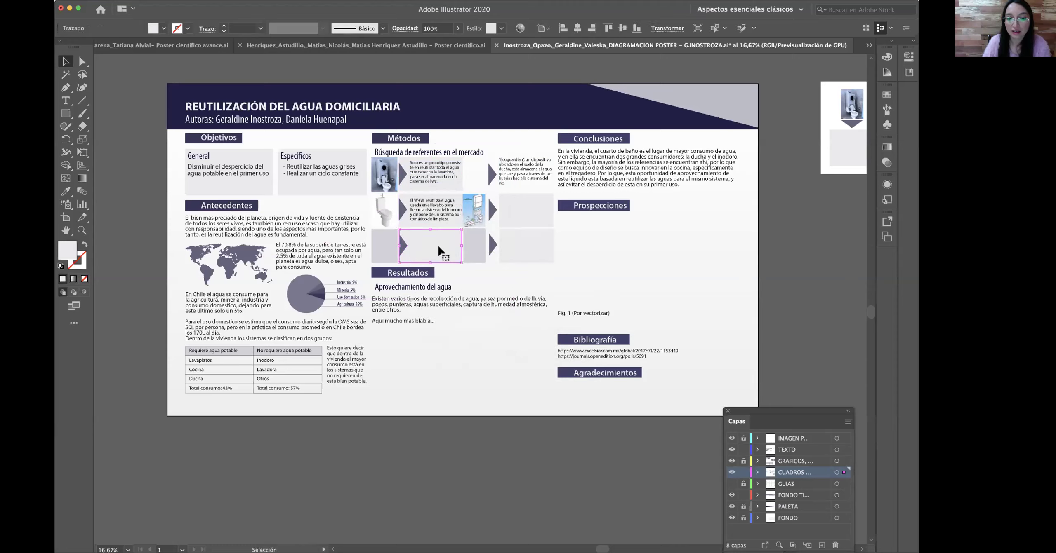
click(566, 252)
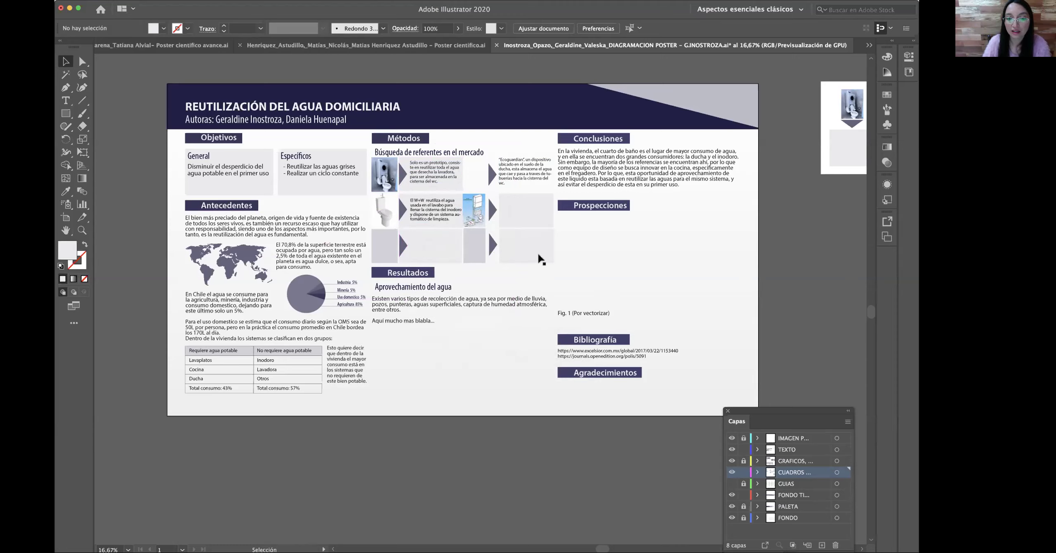
click(516, 211)
click(445, 214)
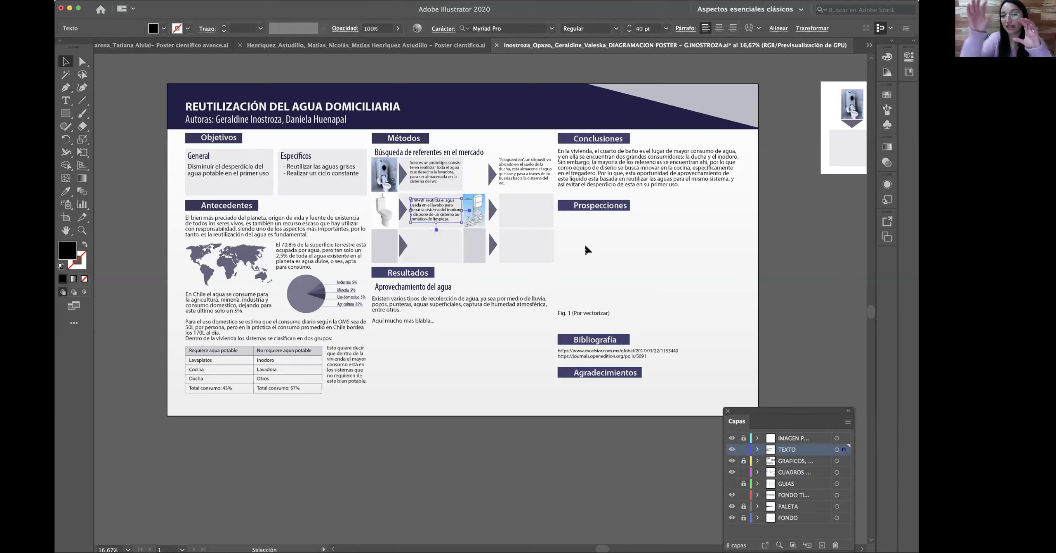
click(507, 169)
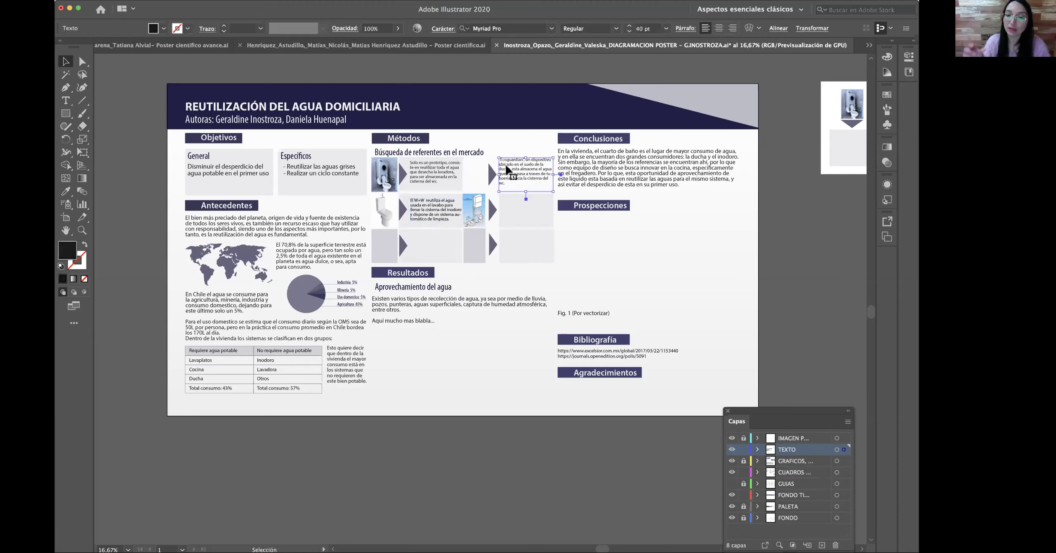
click(478, 204)
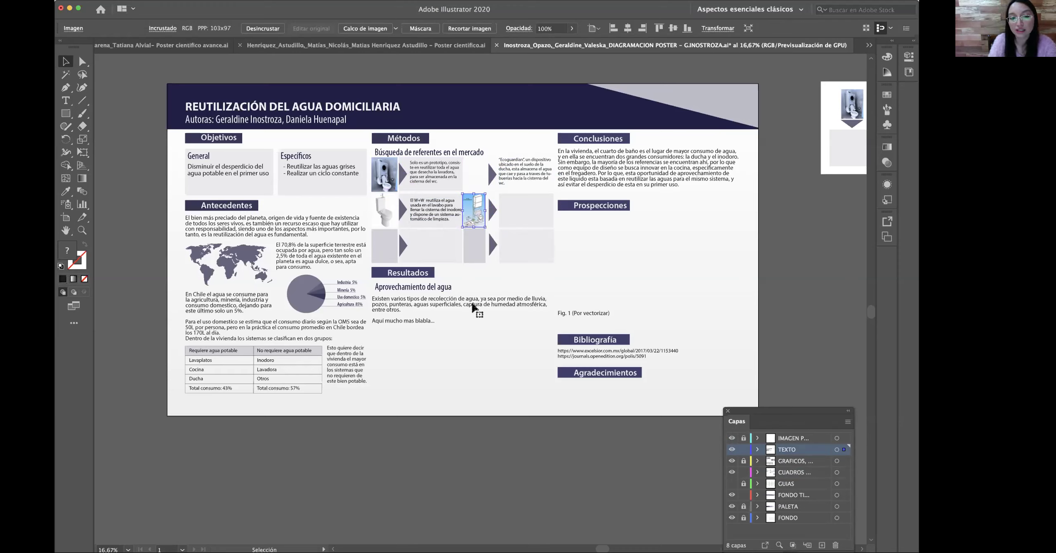
click(479, 338)
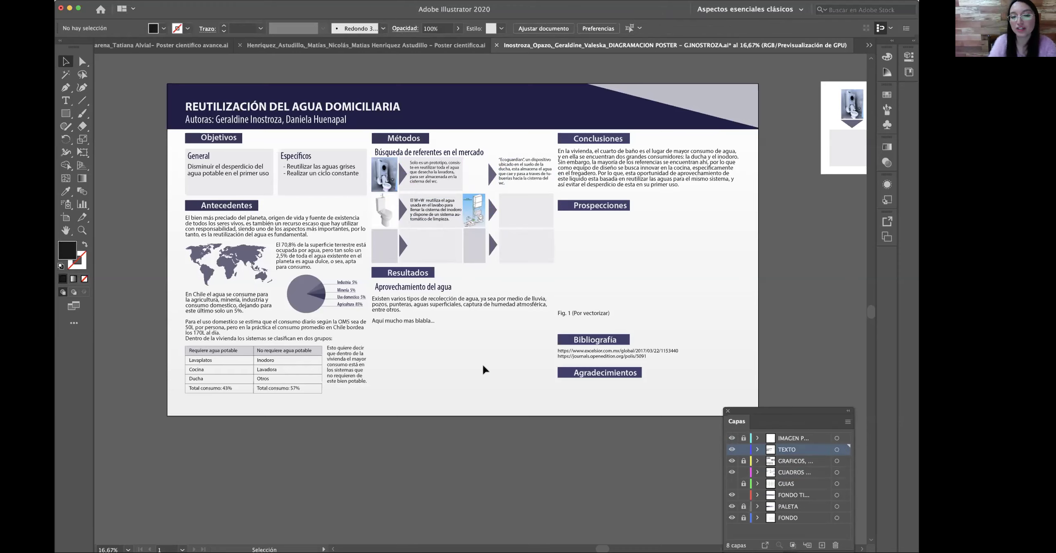
click(479, 215)
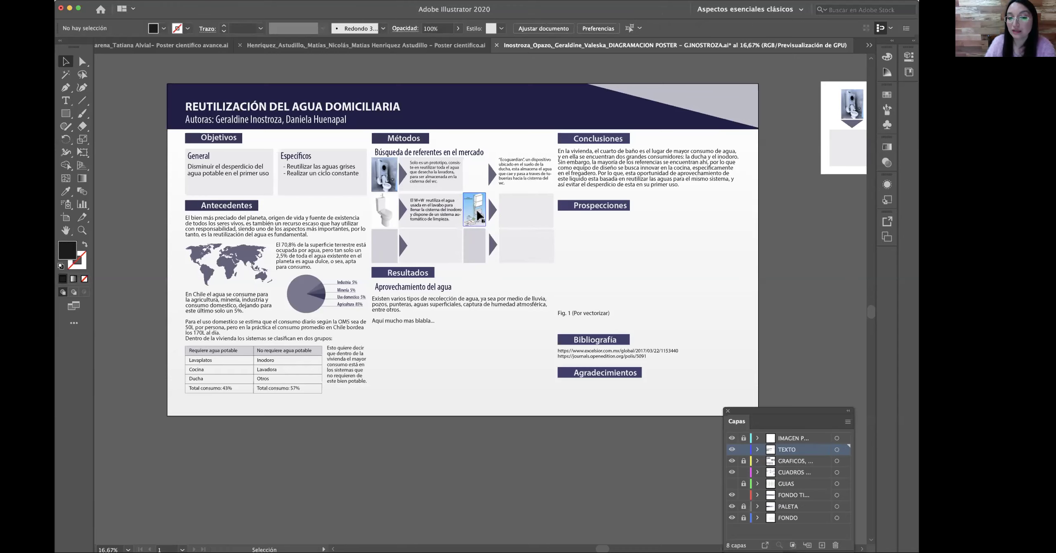
click(667, 247)
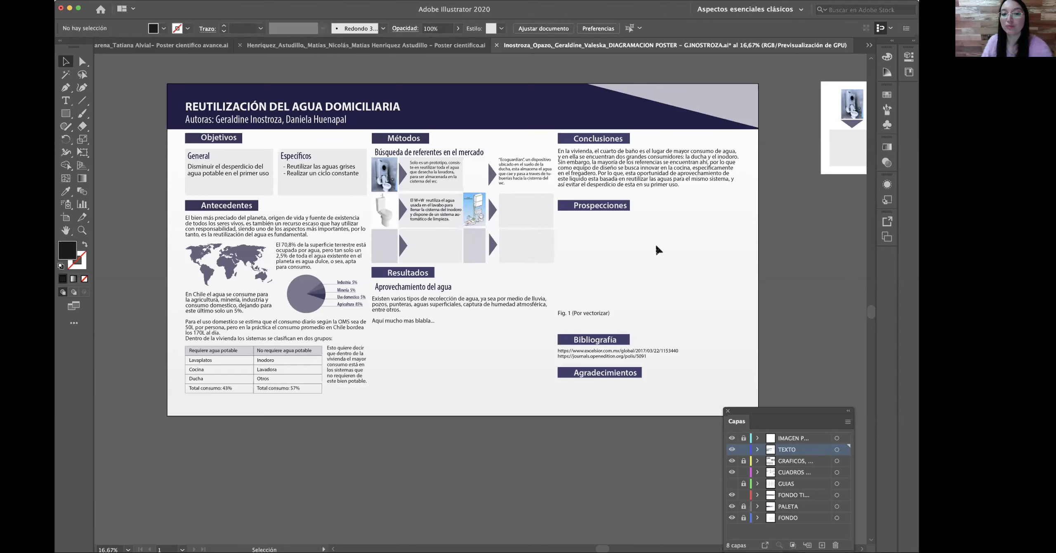
click(471, 202)
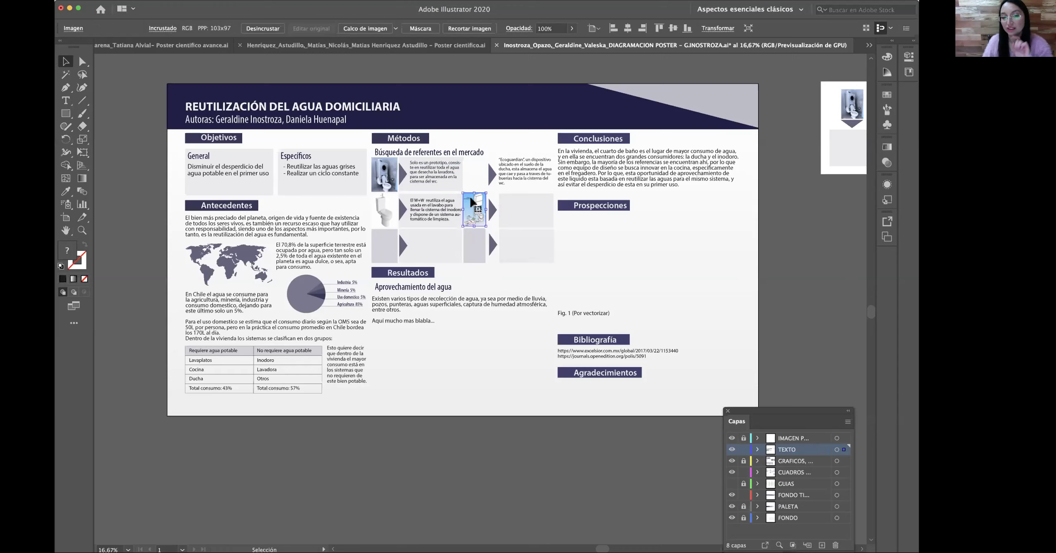
click(606, 231)
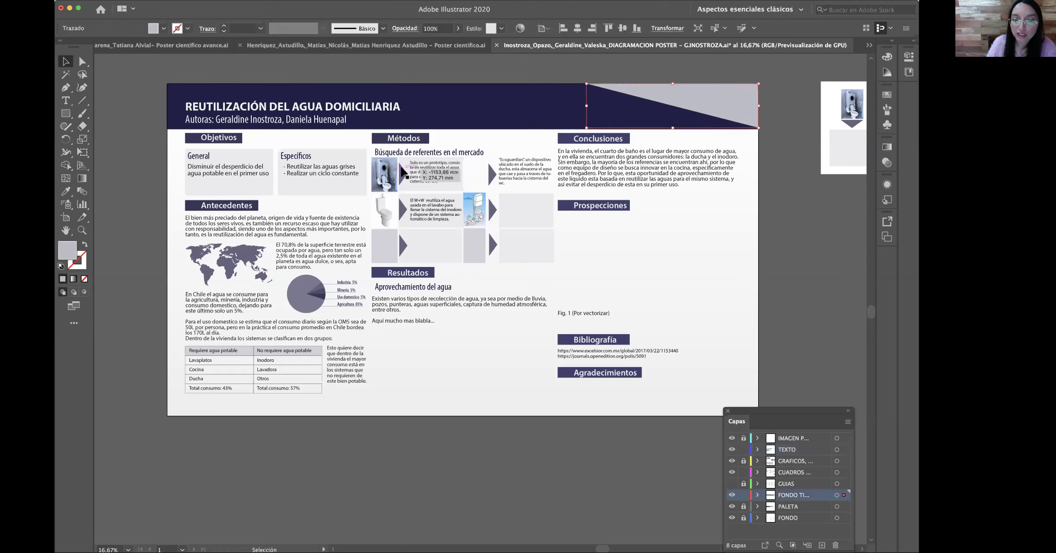
click(403, 174)
click(419, 237)
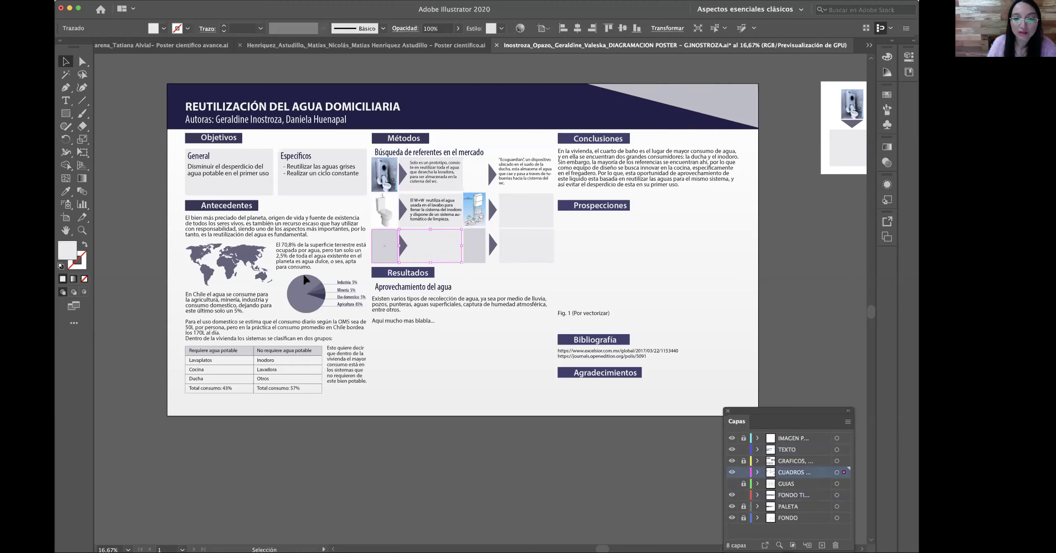
- Deselect the third-row grey box and unlock all the locked layers of the poster
click(313, 293)
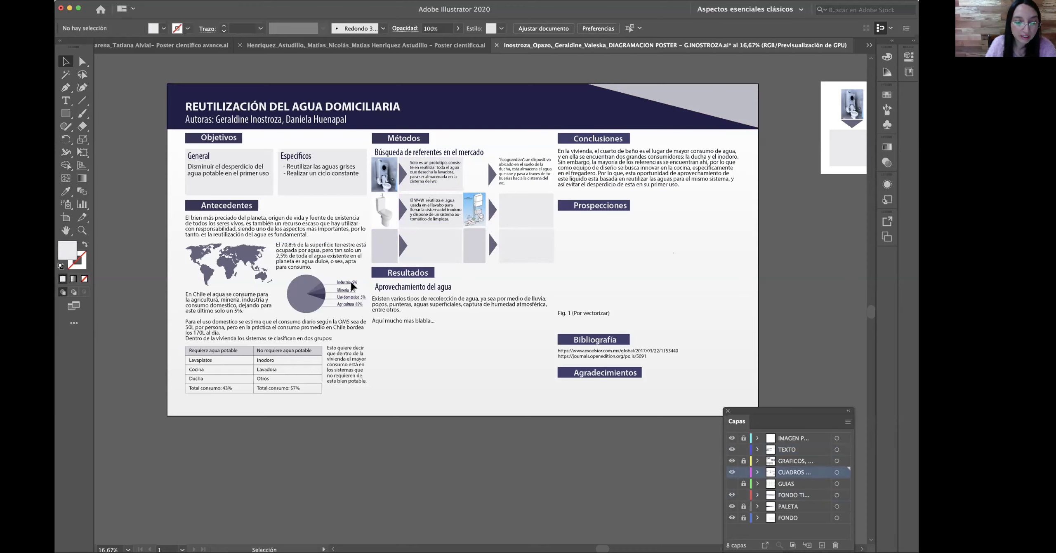
click(82, 62)
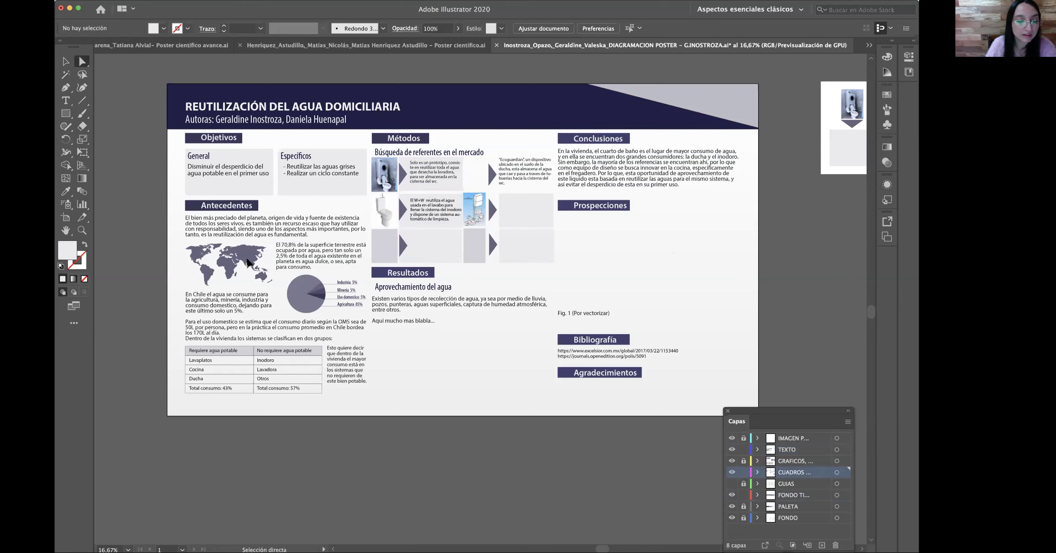
drag(743, 438, 743, 518)
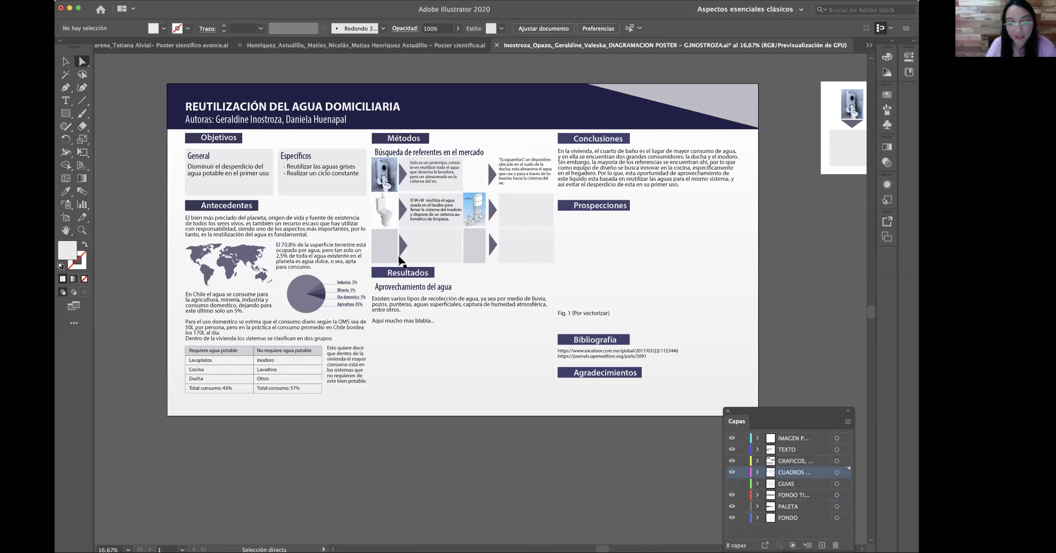
- Check the font size of the "Industria" label beside the pie chart
double_click(350, 282)
drag(350, 280, 339, 280)
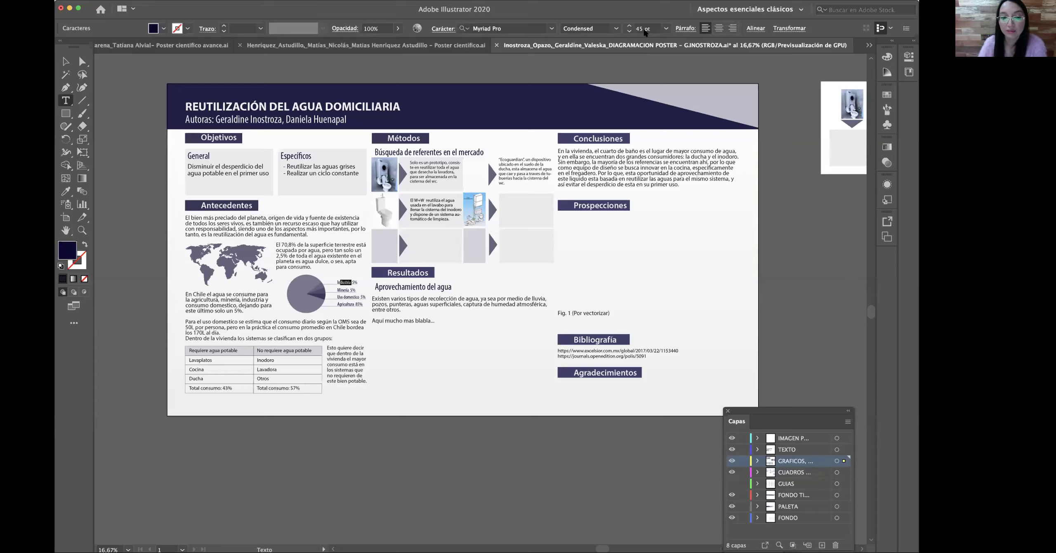
click(62, 62)
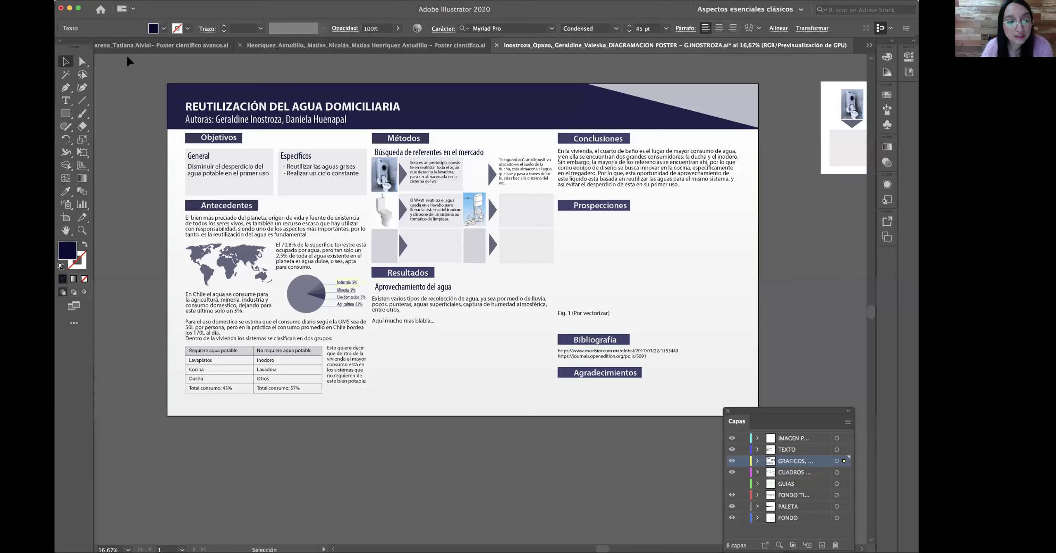
- Check the width and height of the poster's artboard without changing them
click(66, 217)
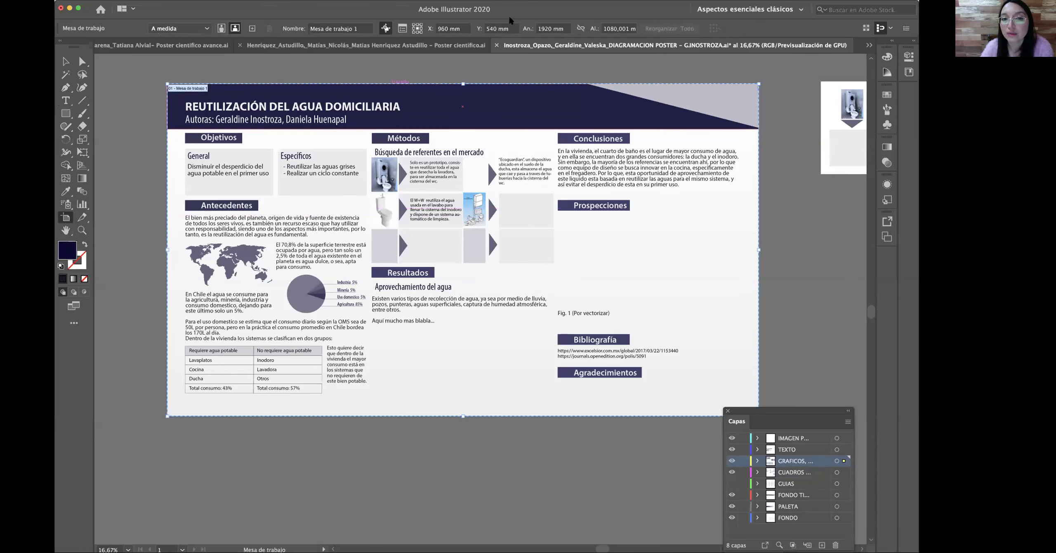
double_click(553, 29)
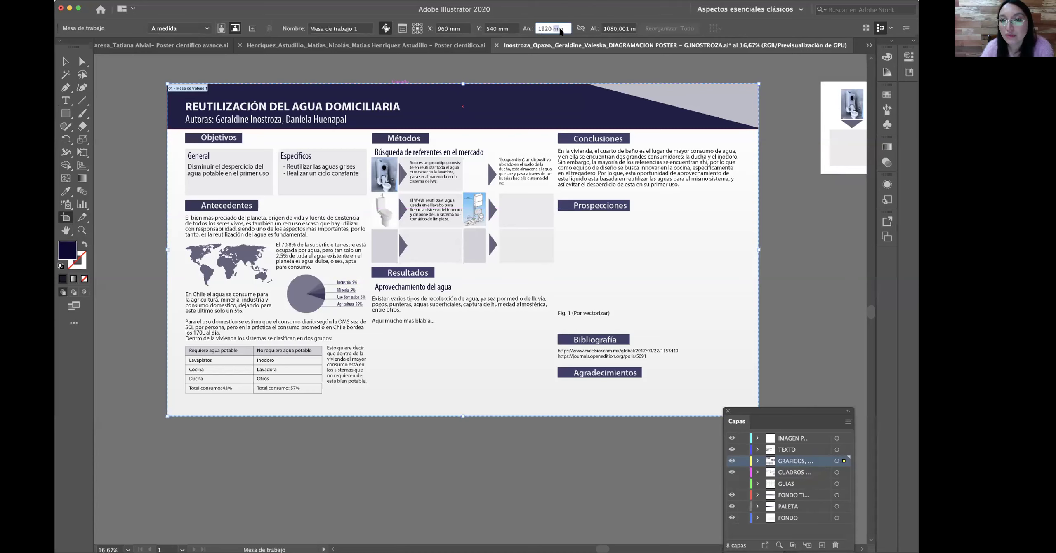
double_click(547, 29)
drag(549, 30, 564, 30)
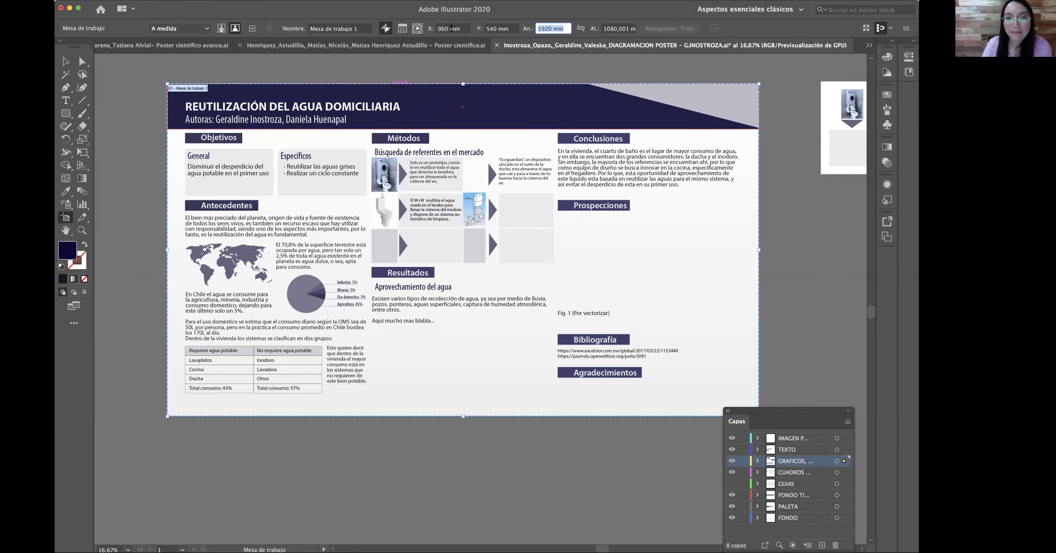
key(Escape)
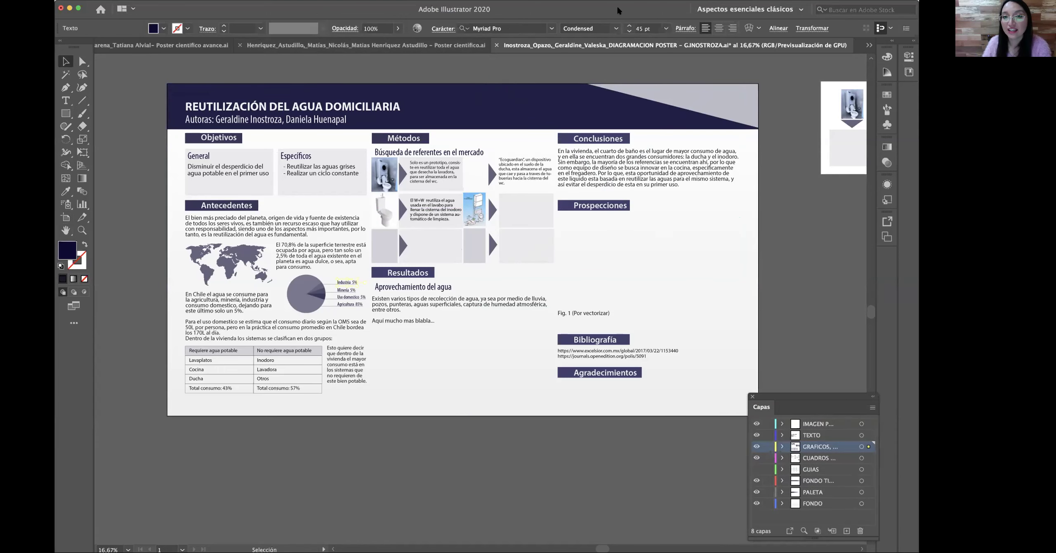
- Start setting up a new document based on the Web presets
click(645, 17)
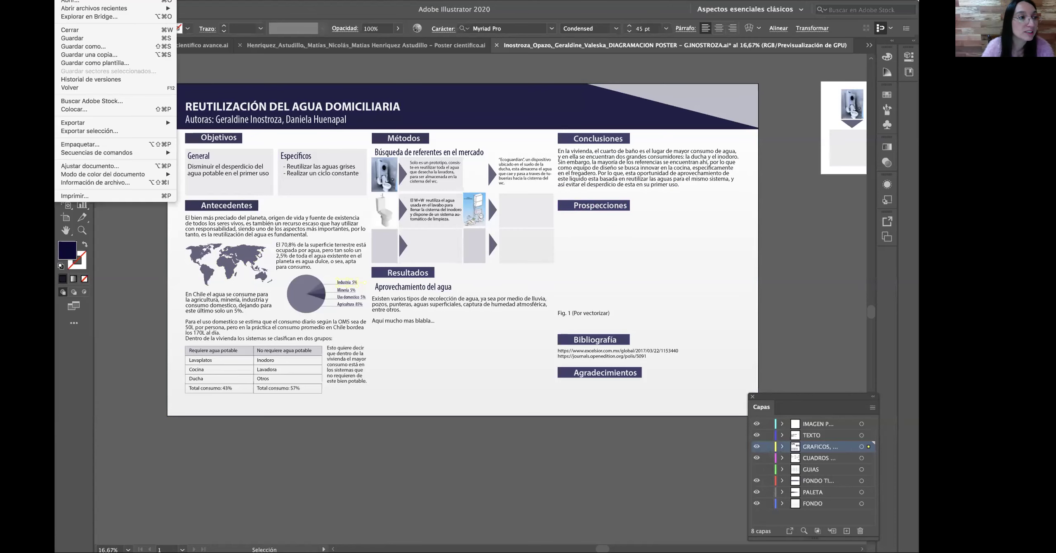
key(super+n)
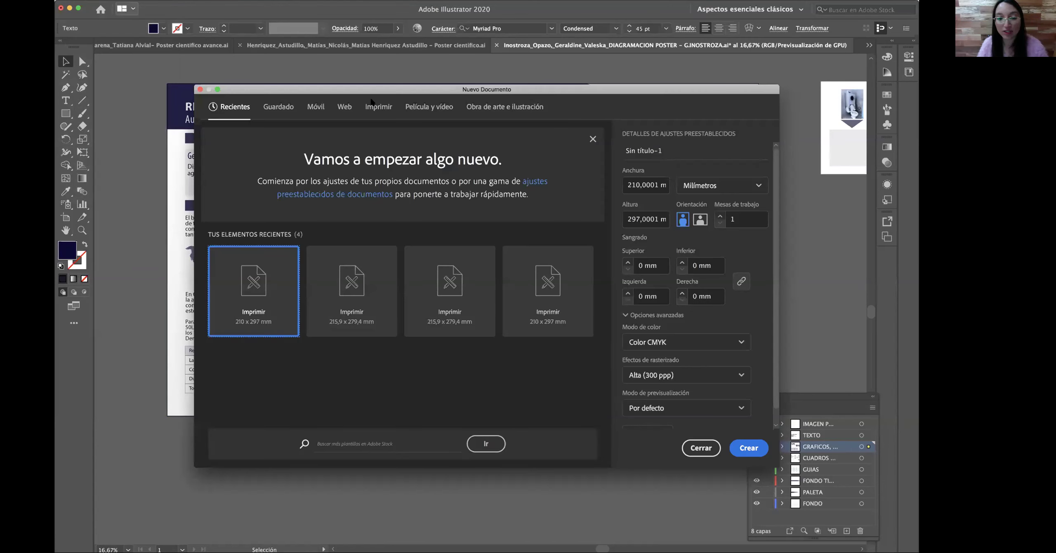
click(344, 108)
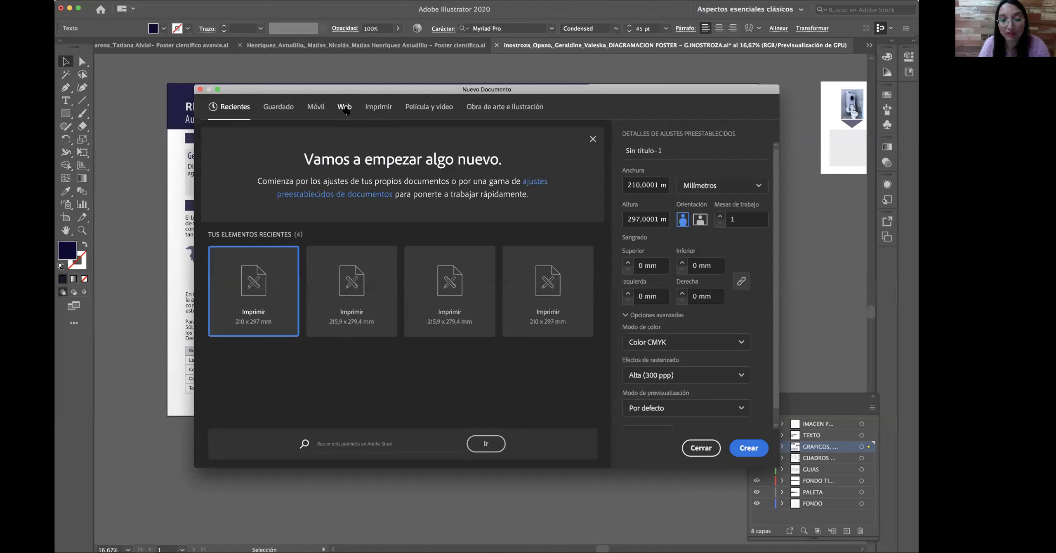
click(655, 188)
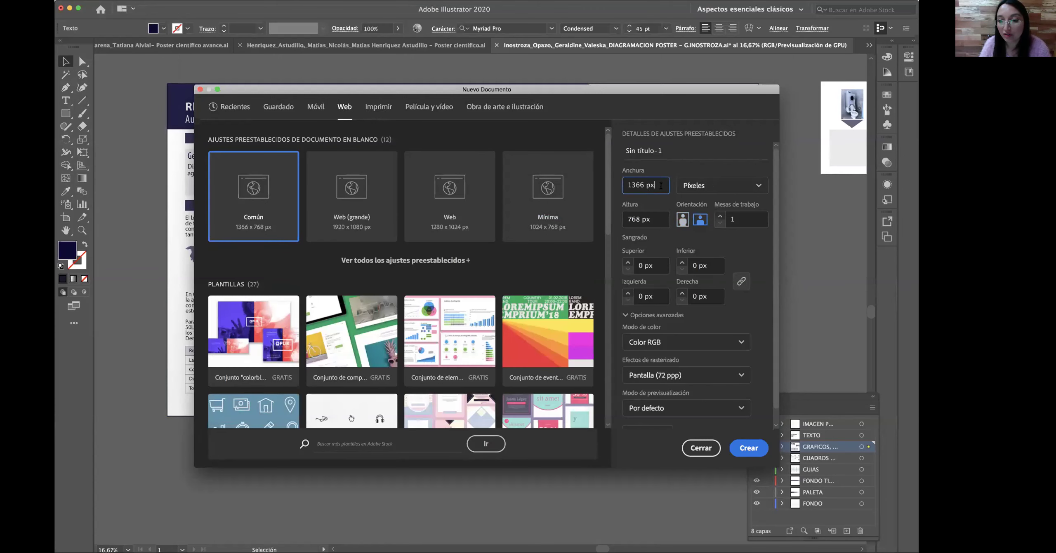
drag(621, 92, 626, 184)
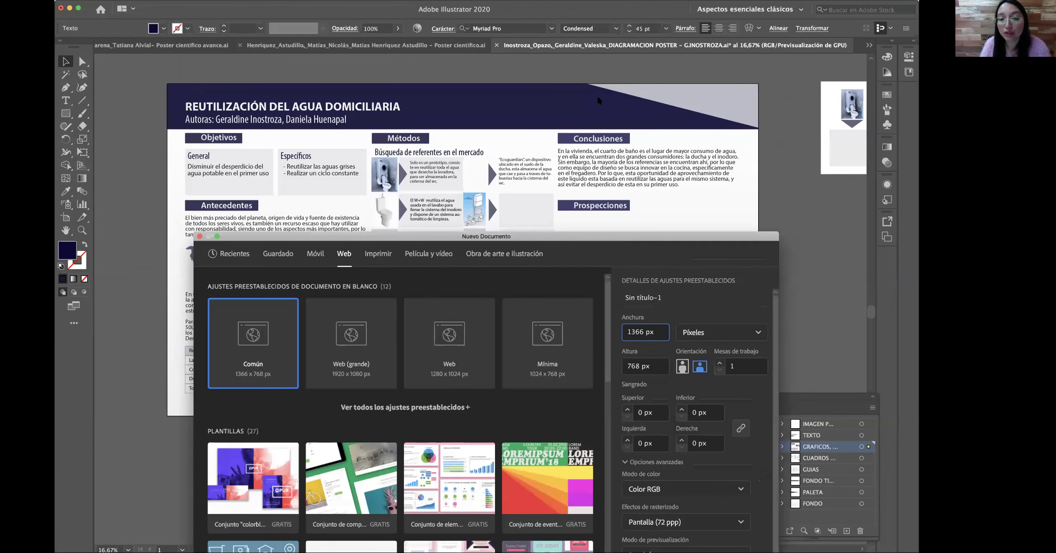
- Create the document with a width of 1900 px and a height of 1020 px, and display its artboard dimensions
key(super+a)
text(1)
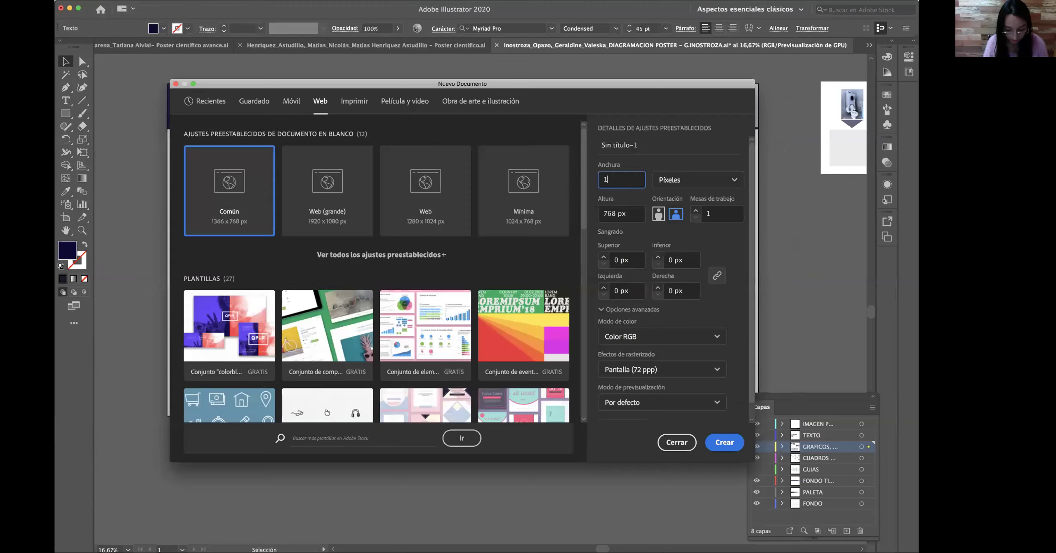
text(900)
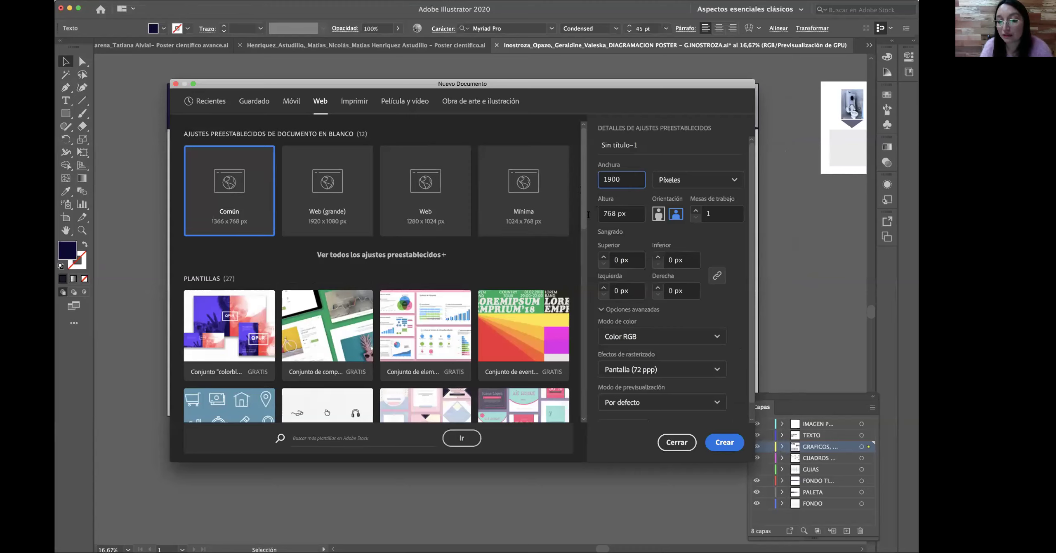
key(Tab)
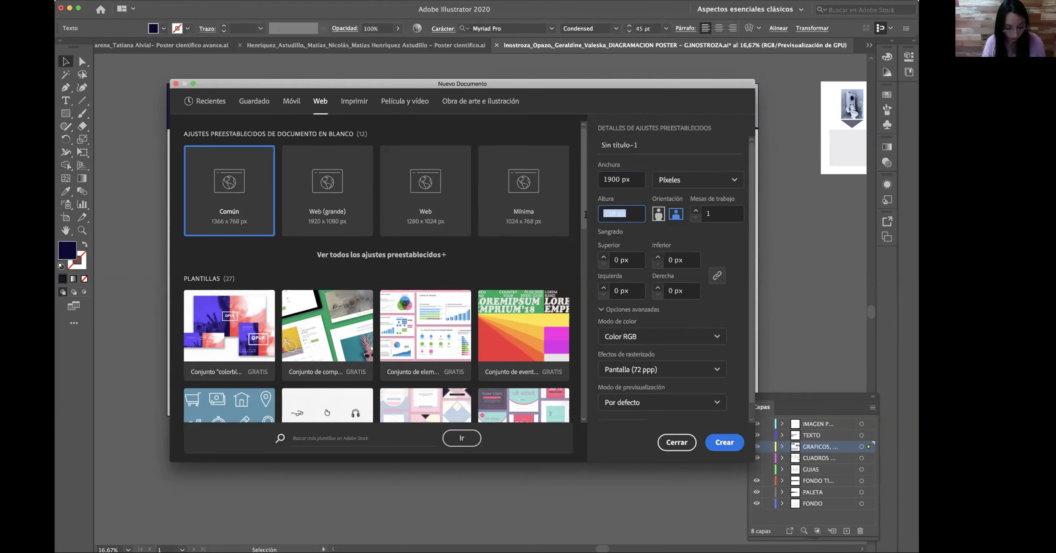
text(1020)
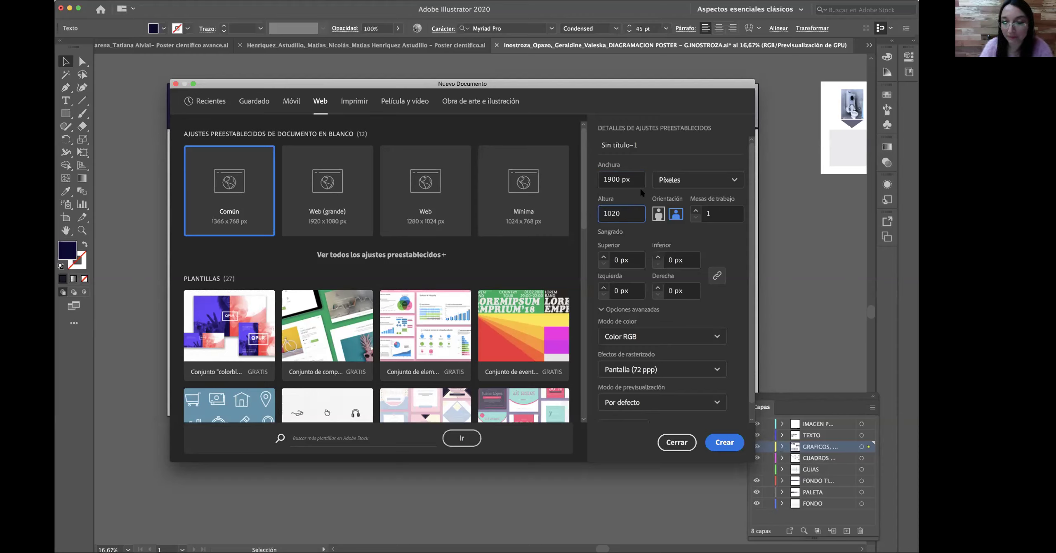
click(660, 179)
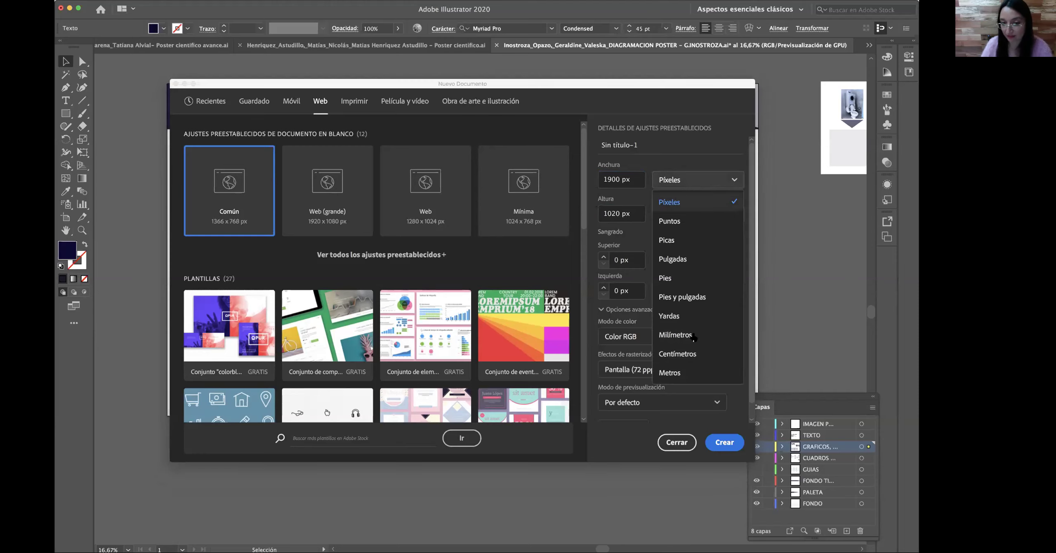
click(716, 445)
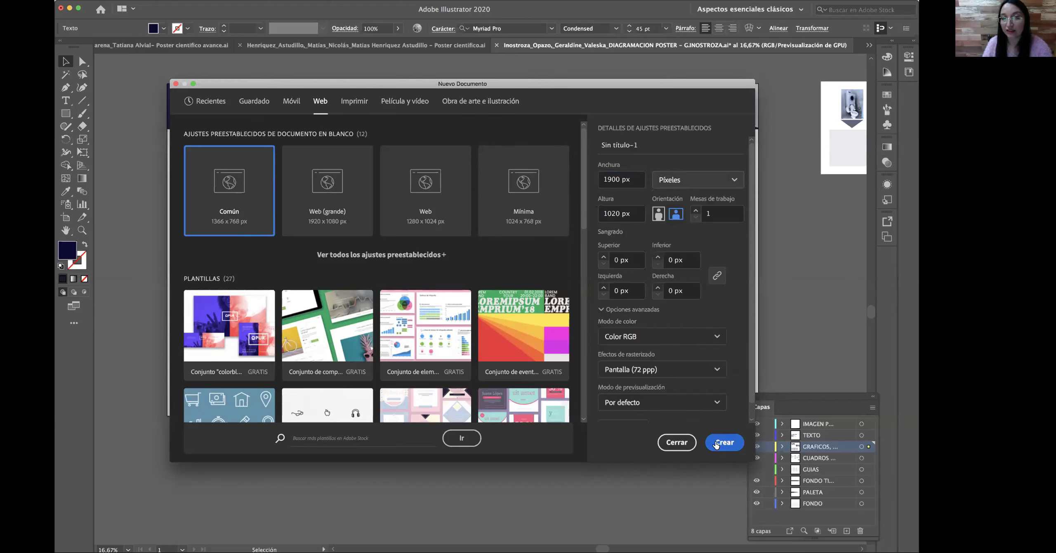
click(723, 443)
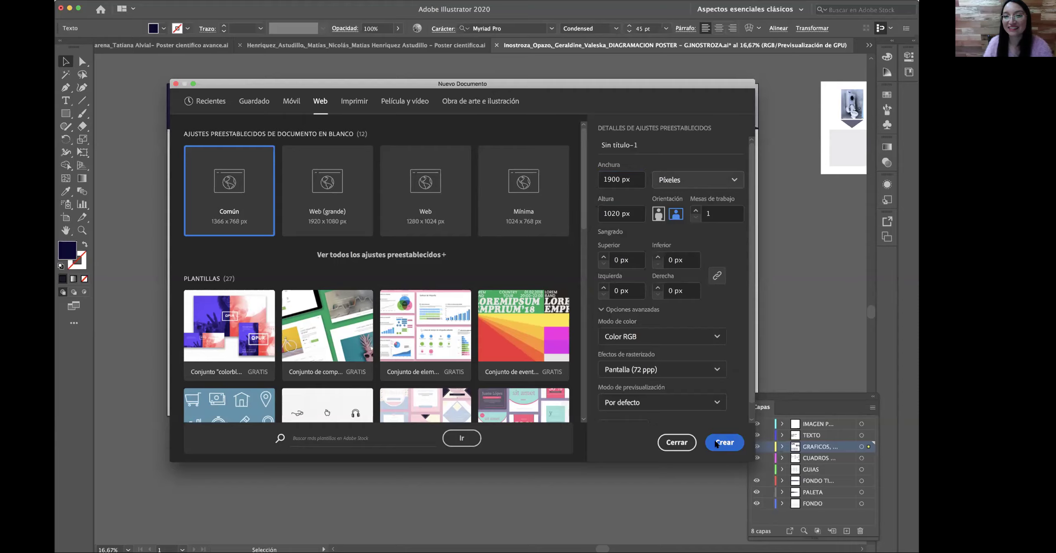
click(623, 4)
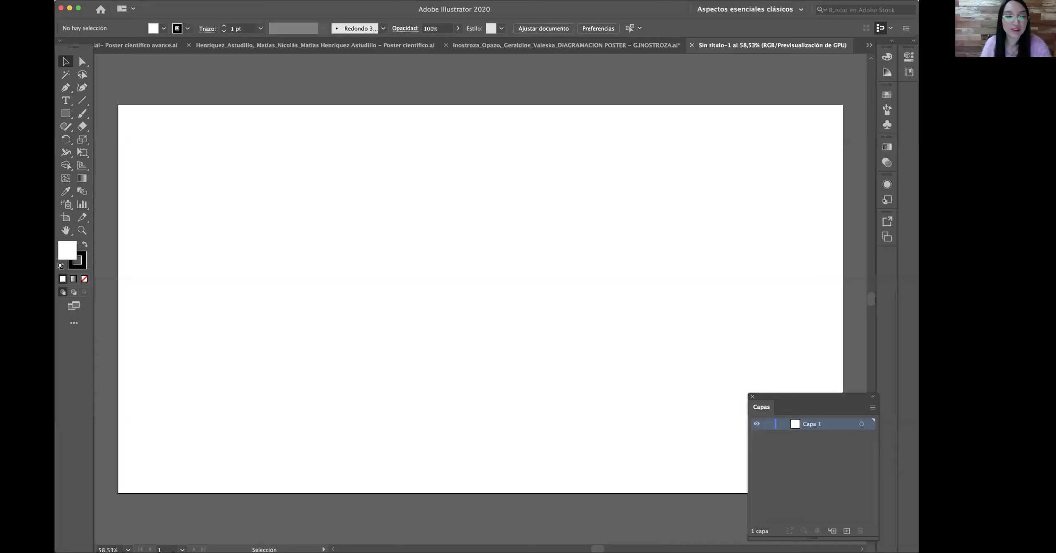
click(65, 218)
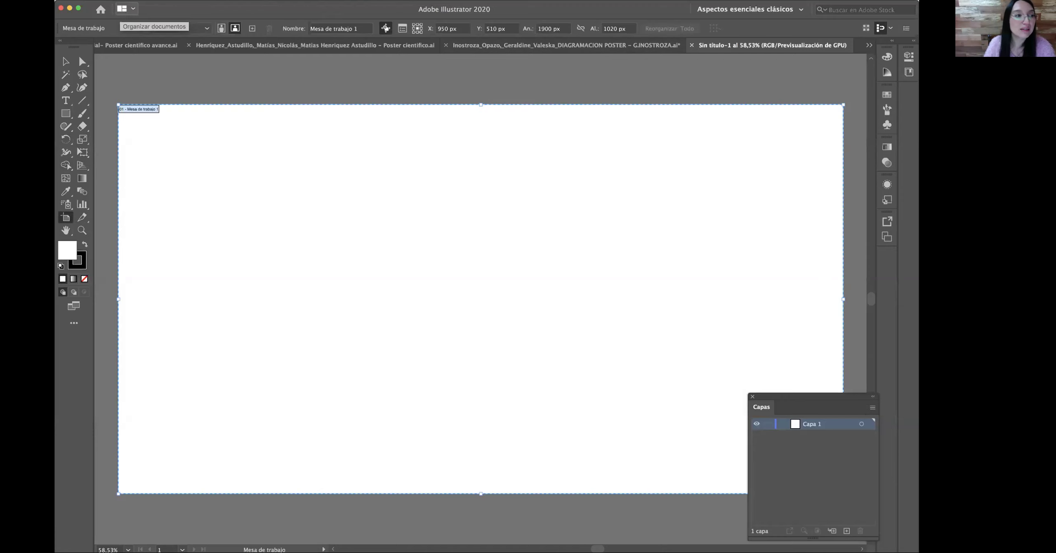
- Open the setup for another new document and review its preset width and height
click(68, 0)
key(super+n)
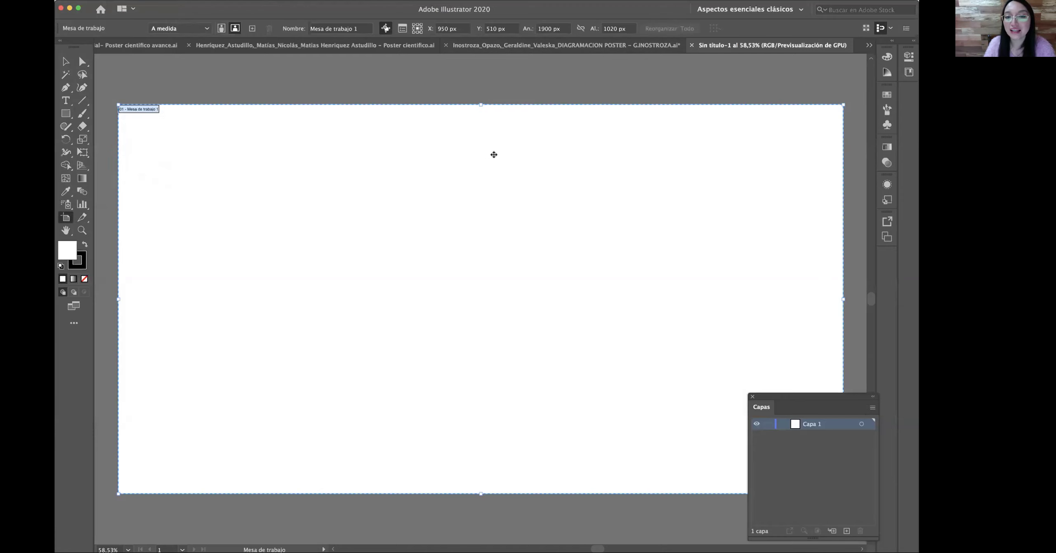
click(628, 181)
click(628, 210)
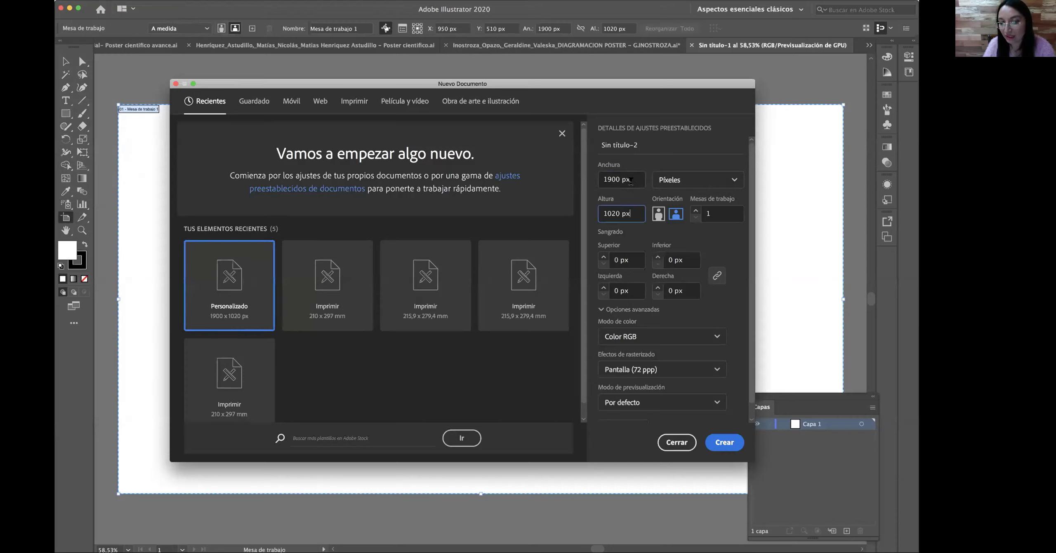
drag(629, 213, 596, 214)
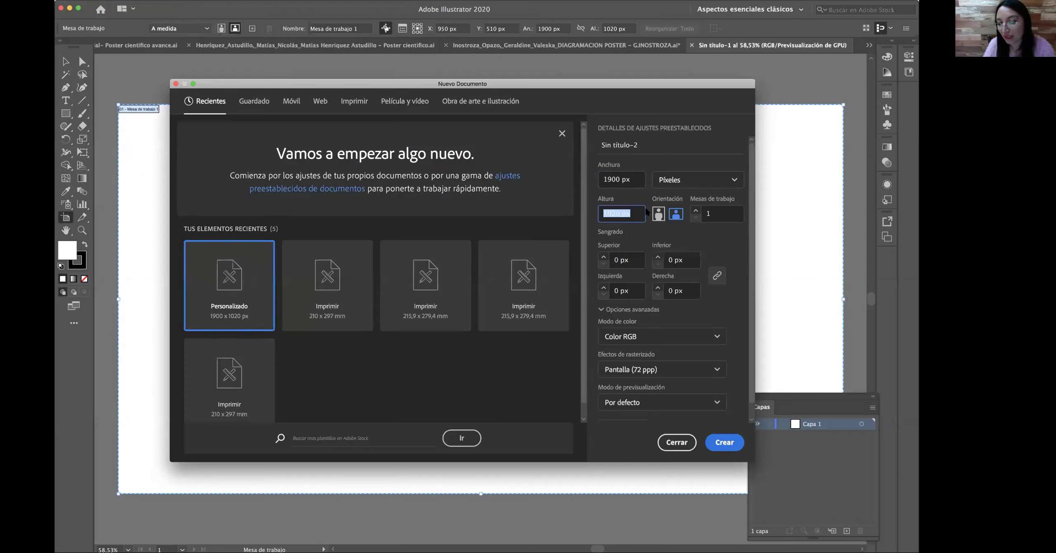
- Switch the new document's units to centimetres to compare the width and height, and return them to pixels
click(669, 186)
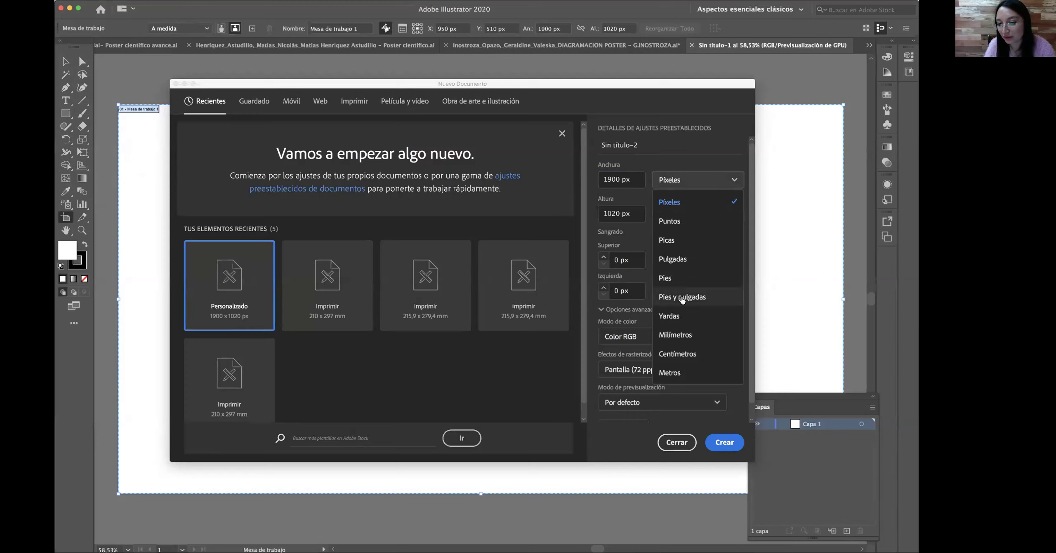
key(Escape)
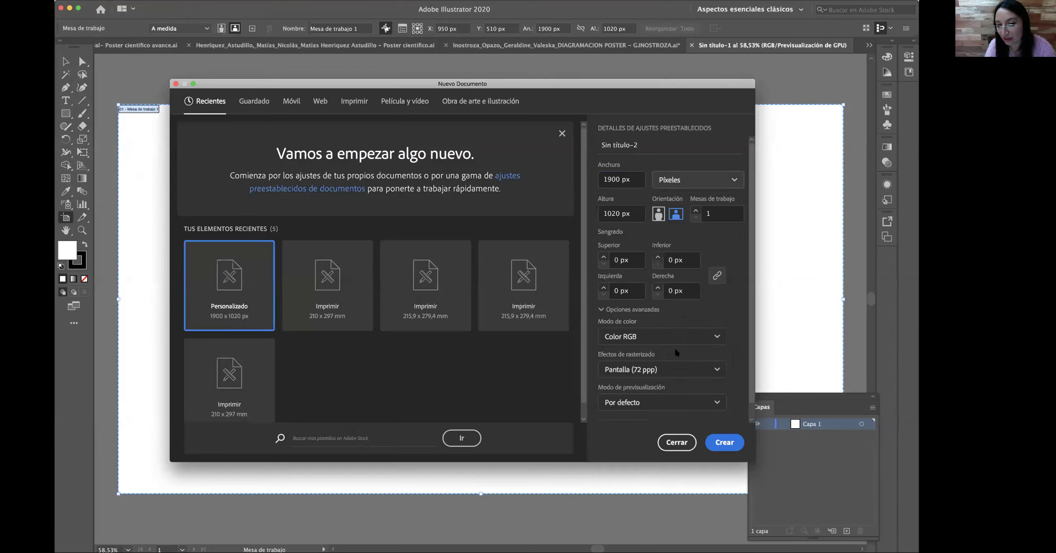
click(613, 181)
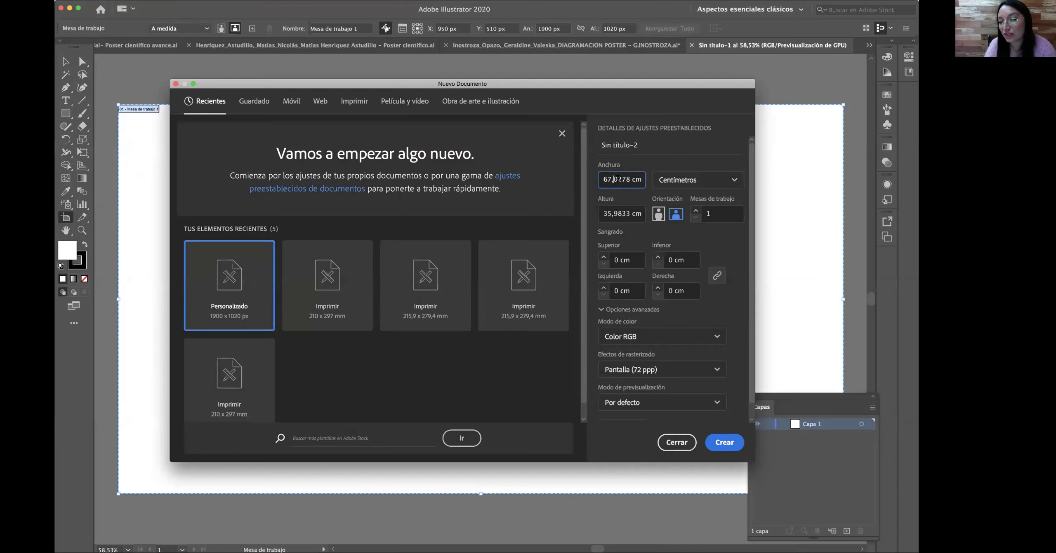
drag(614, 181, 603, 215)
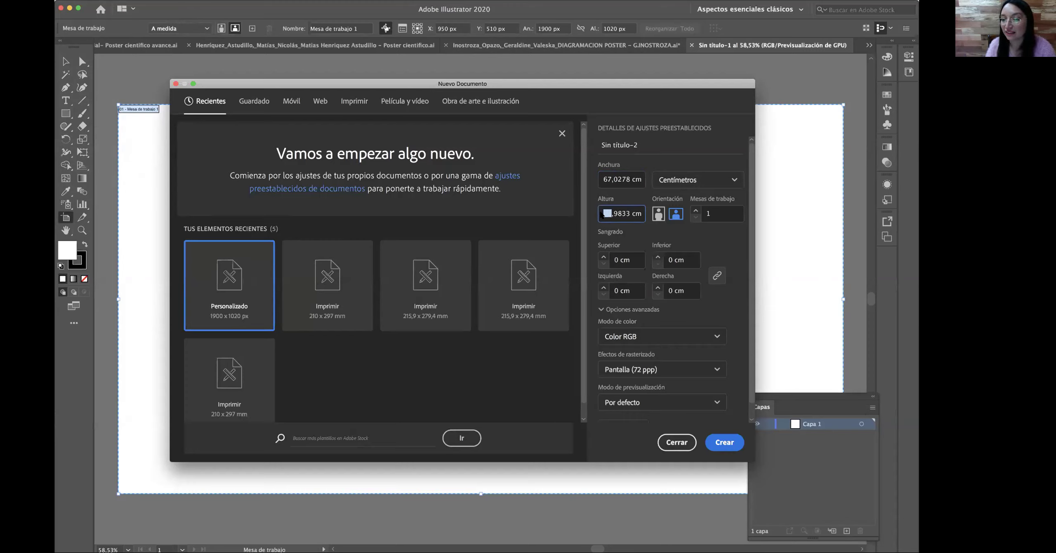
click(678, 179)
click(669, 201)
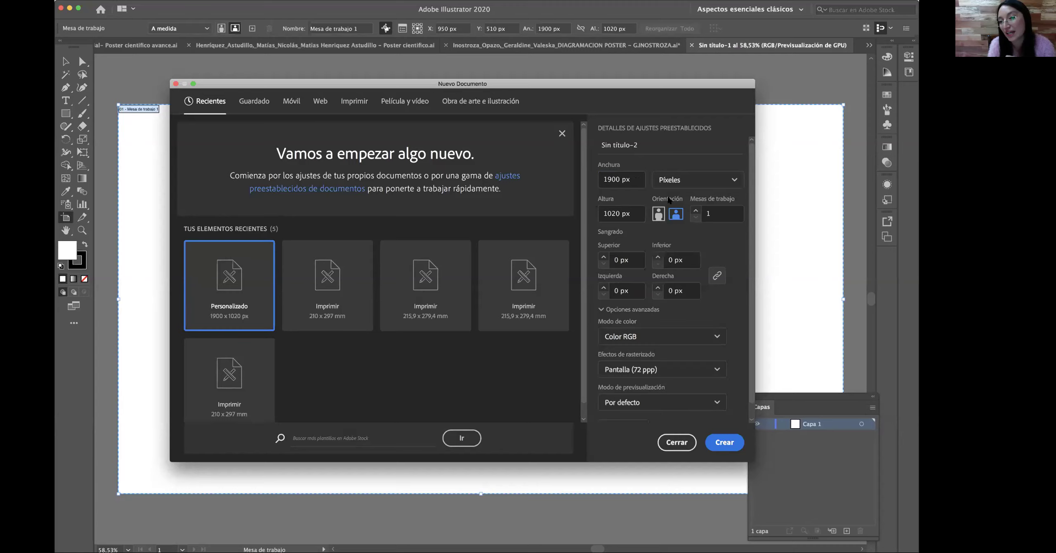
click(616, 181)
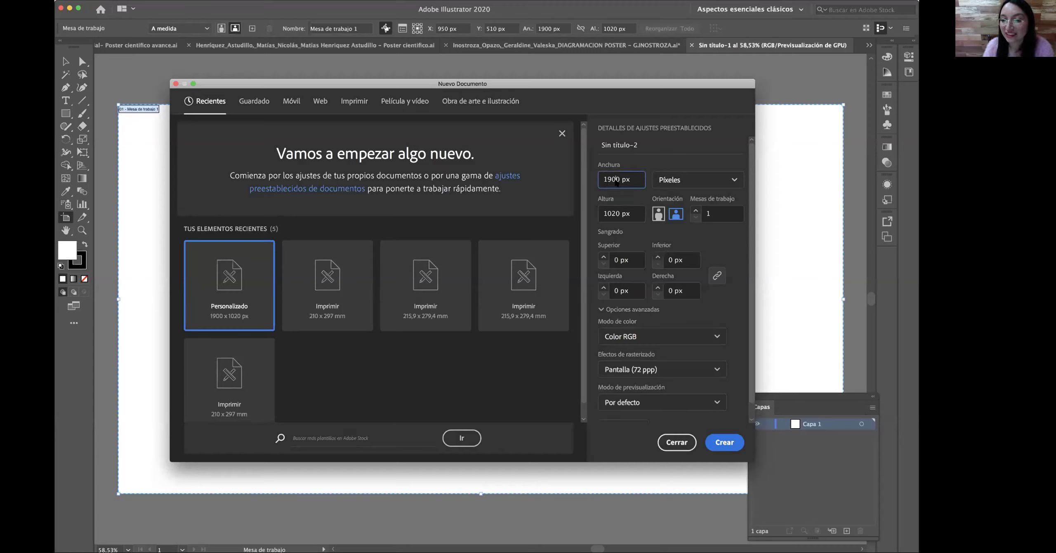
drag(617, 180, 599, 179)
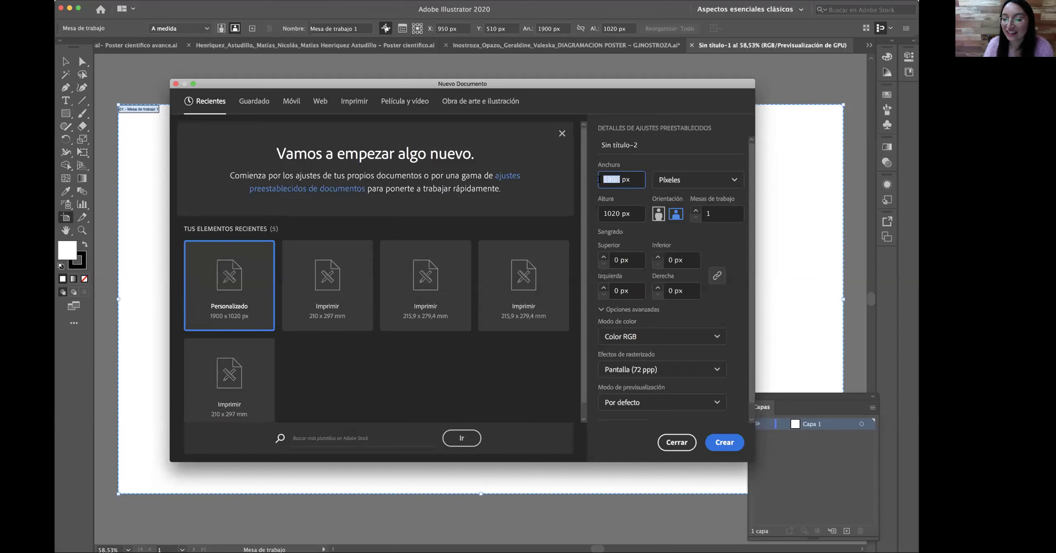
drag(609, 85, 579, 74)
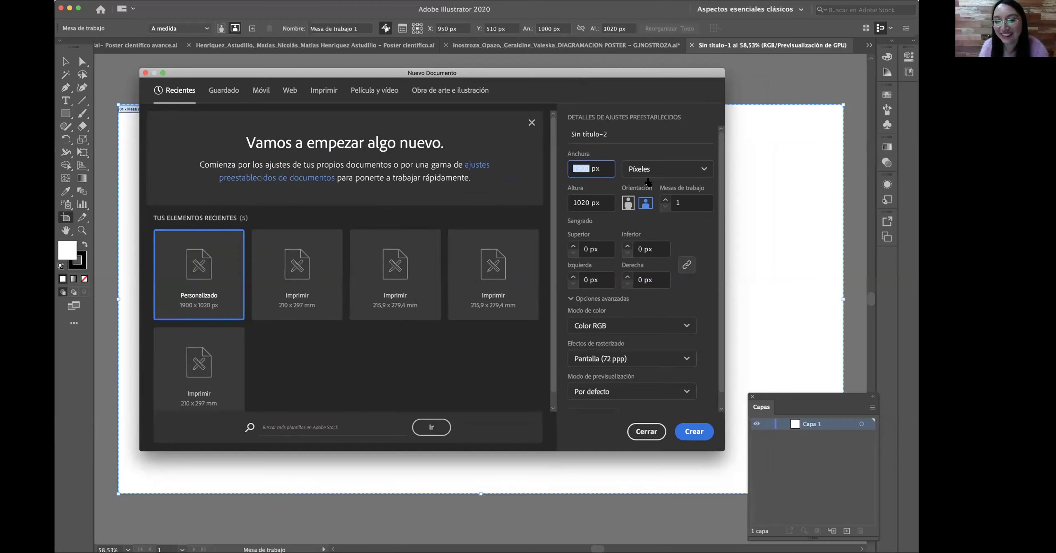
click(602, 169)
drag(567, 170, 602, 169)
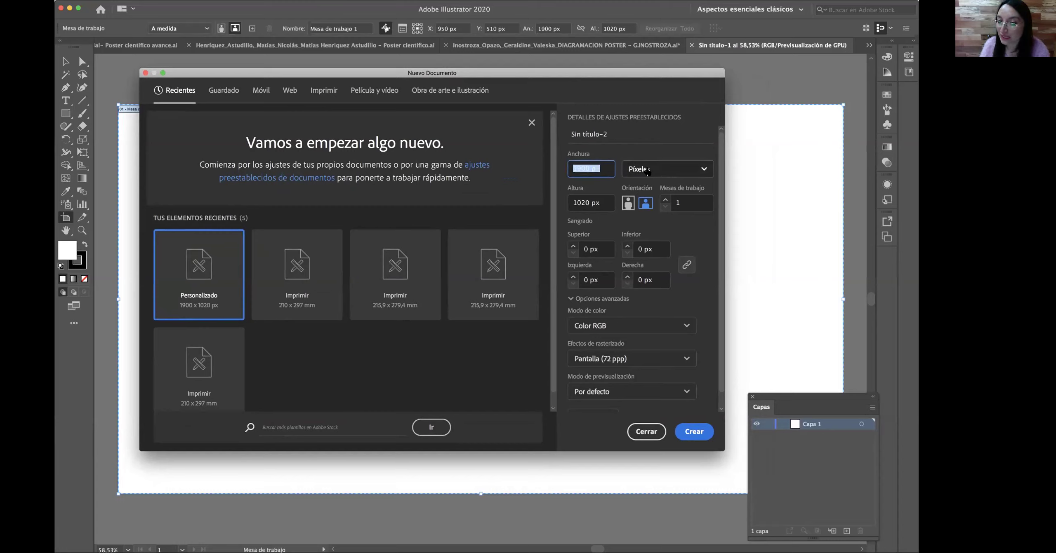
- Cancel the second document's setup and add a text frame in the untitled document, keeping only the words "Lorem ipsum dolor sit amet,"
click(656, 432)
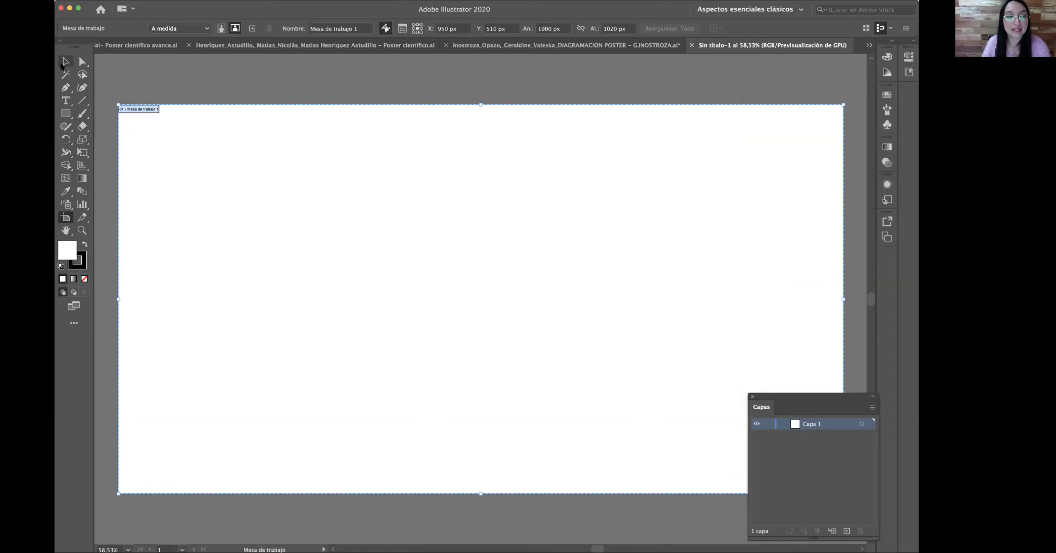
click(64, 62)
click(66, 100)
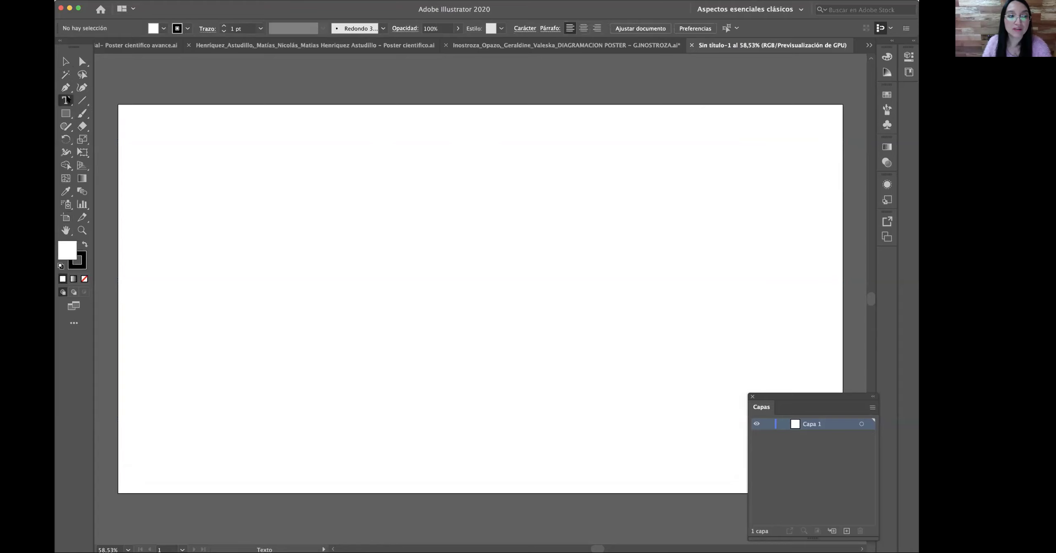
drag(350, 178, 461, 241)
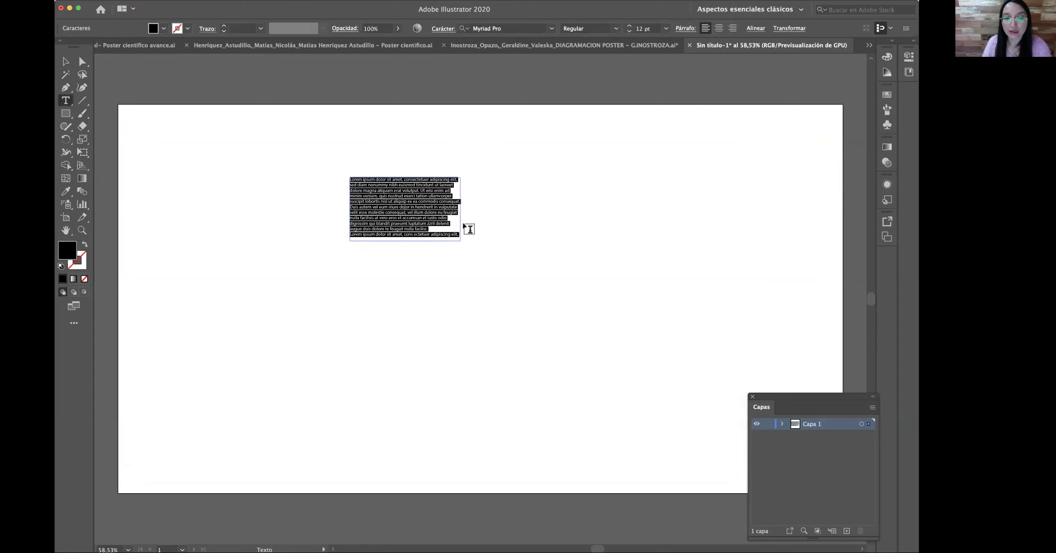
click(396, 209)
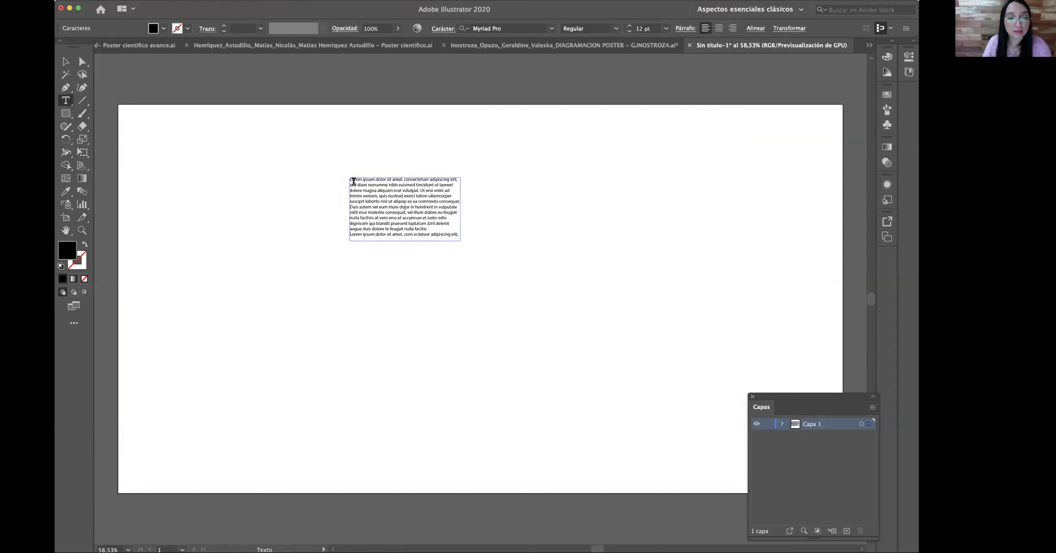
drag(404, 179, 469, 238)
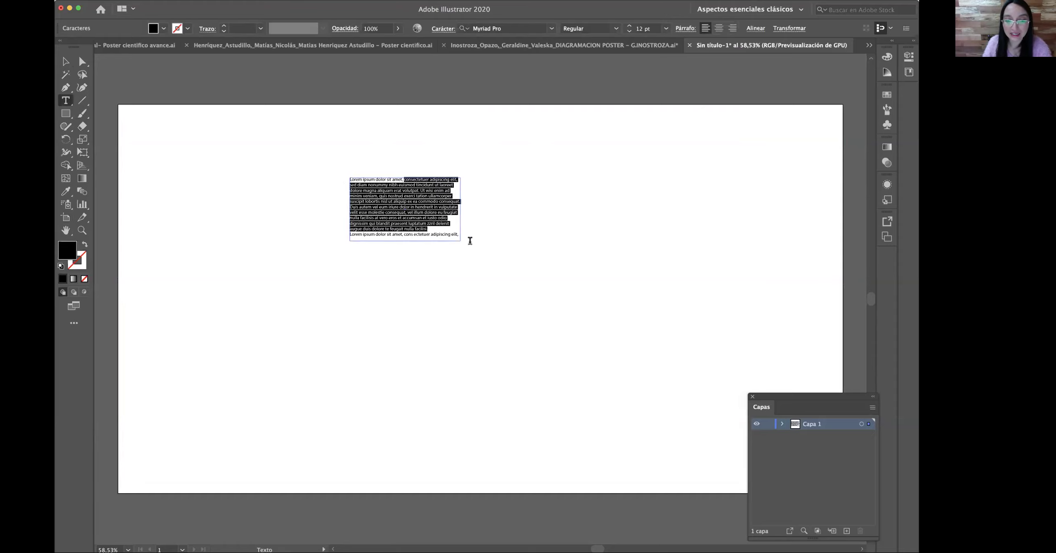
key(BackSpace)
key(Escape)
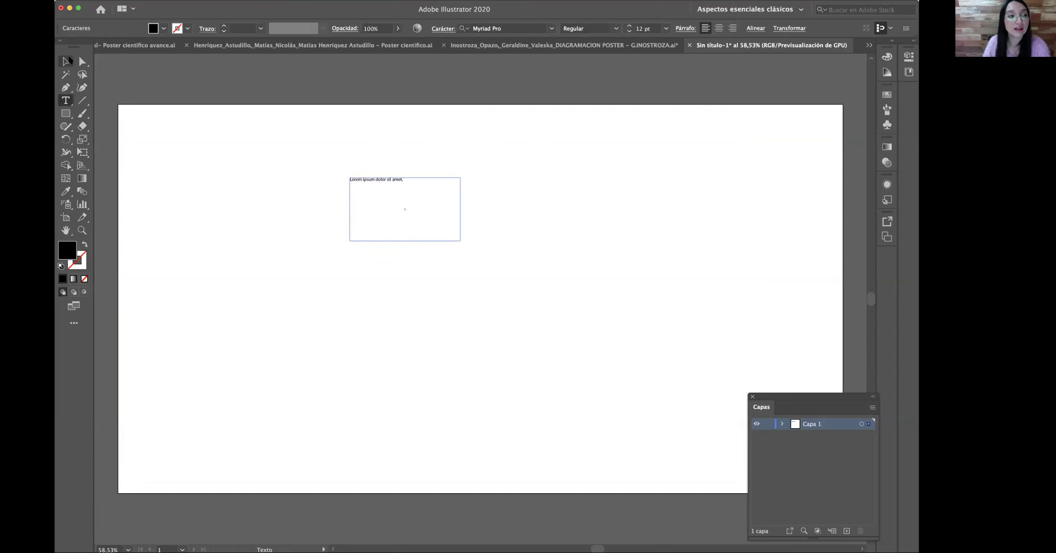
- Shrink the sample text frame to fit its single line and move it nearer the artboard's centre
drag(460, 241, 458, 198)
click(566, 221)
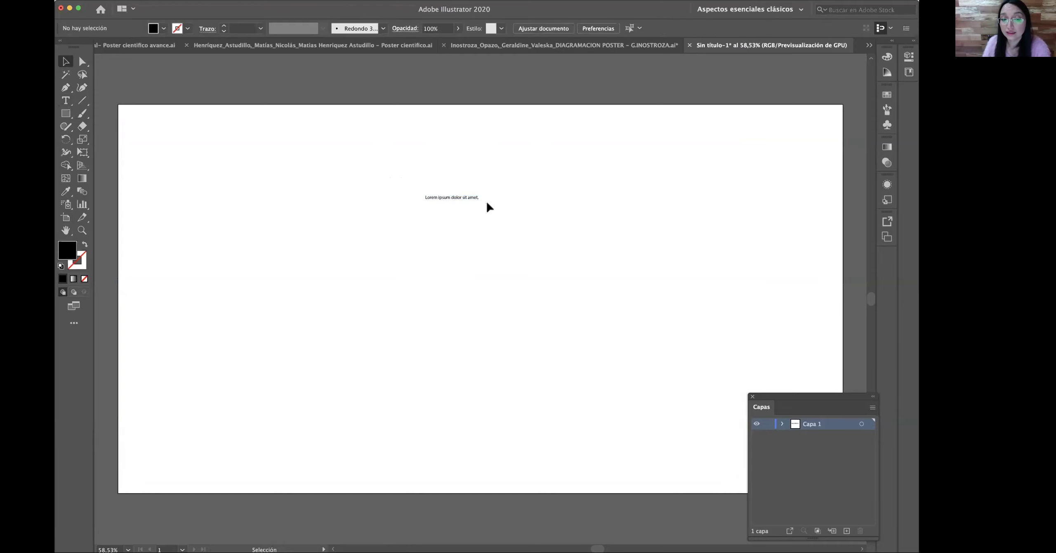
click(473, 200)
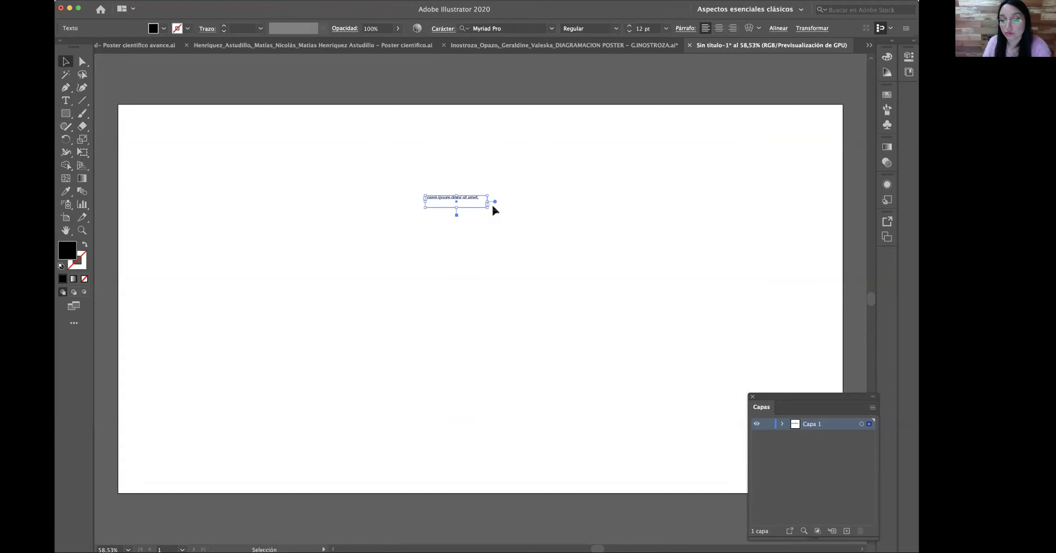
click(509, 230)
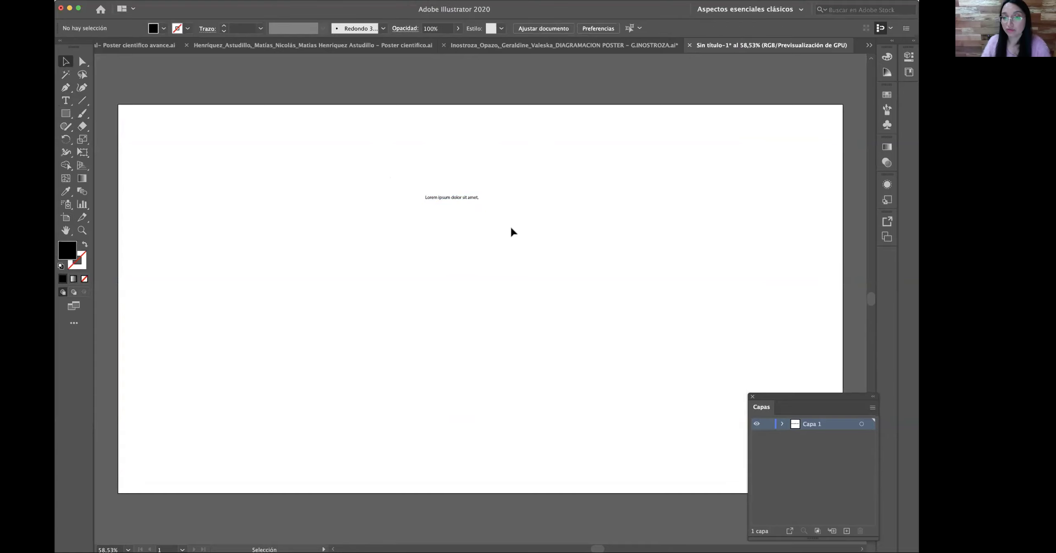
- Display the artboard's dimensions to compare its size with the sample text
click(66, 217)
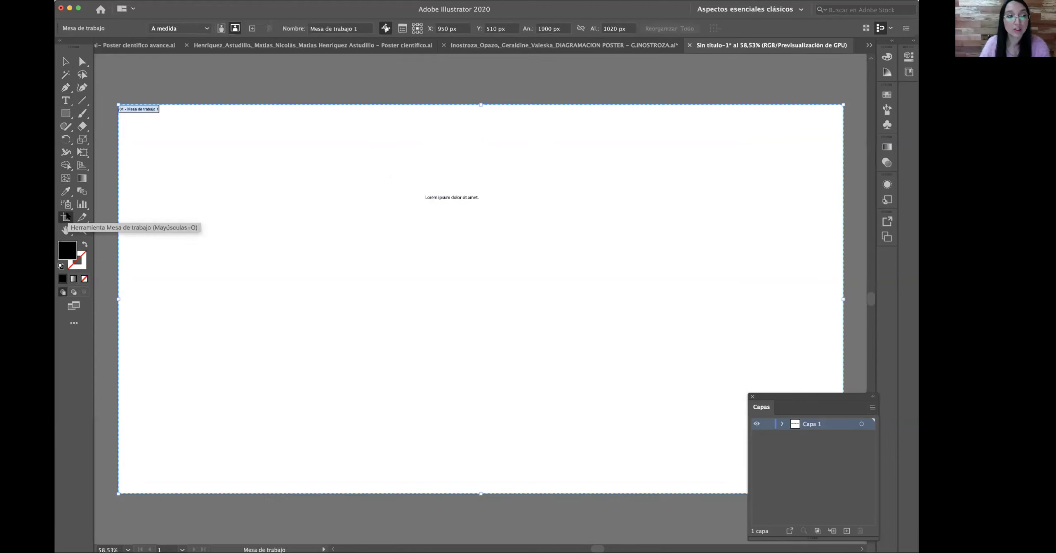
key(Escape)
key(z)
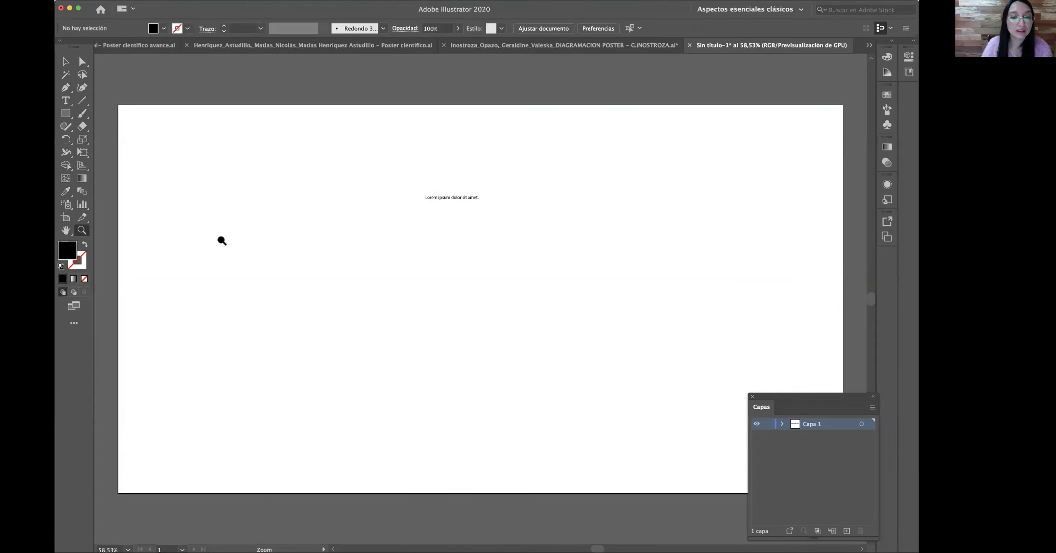
- Move the sample text line slightly down and to the left on the artboard
click(475, 218)
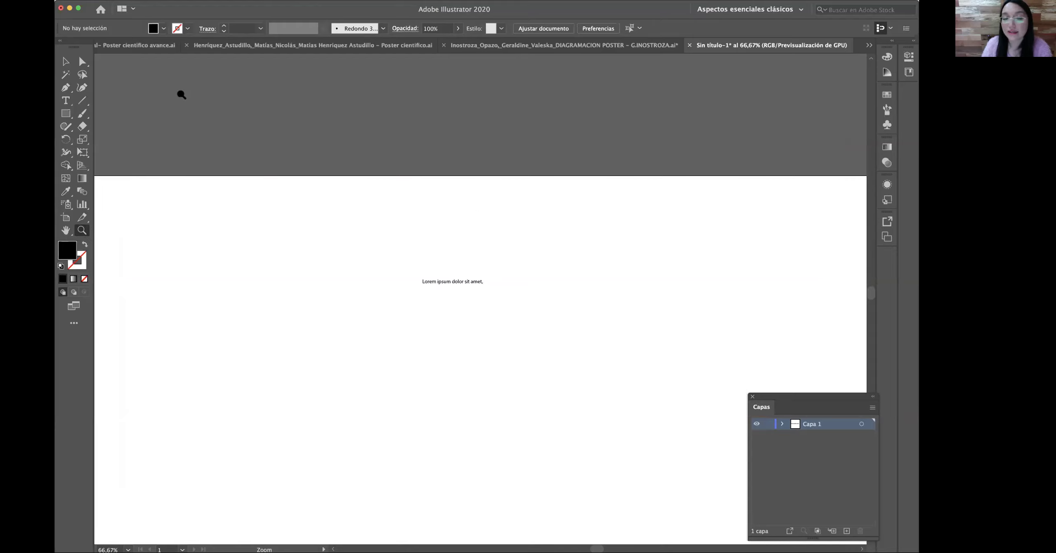
click(65, 61)
drag(455, 285, 445, 305)
scroll(495, 307, down, 2)
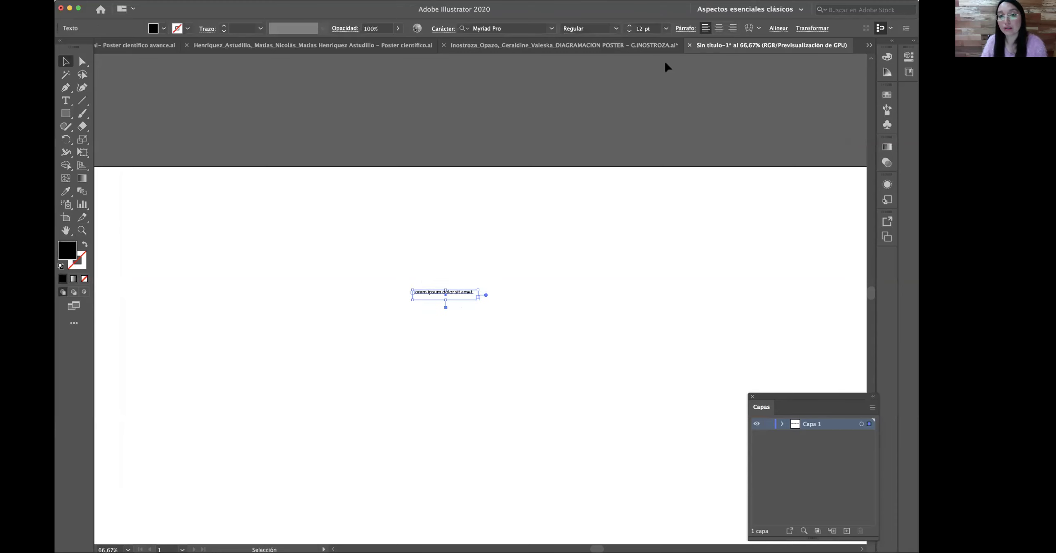
- Inspect the font size of the pie chart's Industria label in the water reuse poster, compare the hygiene poster, and return to the untitled document
click(463, 46)
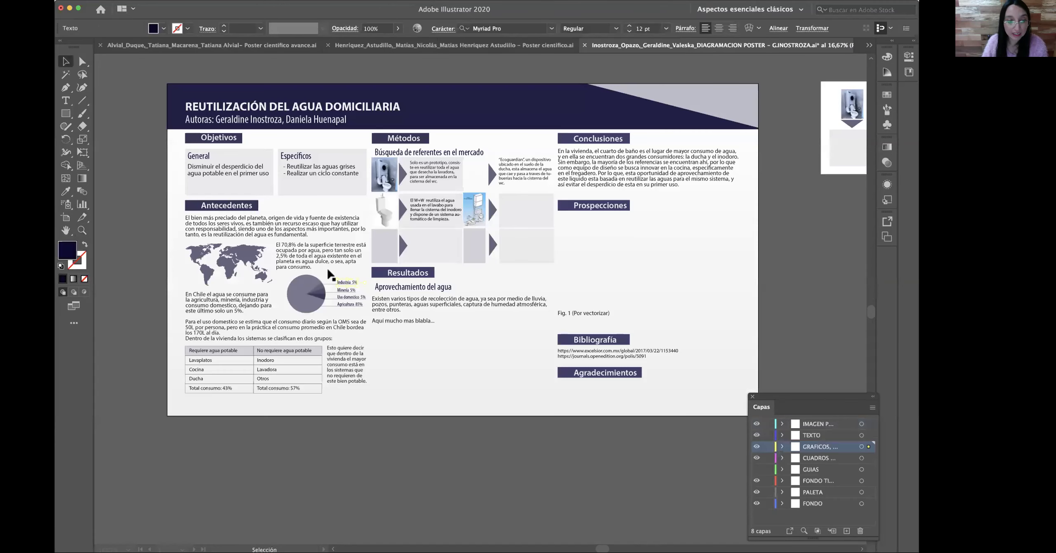
double_click(345, 284)
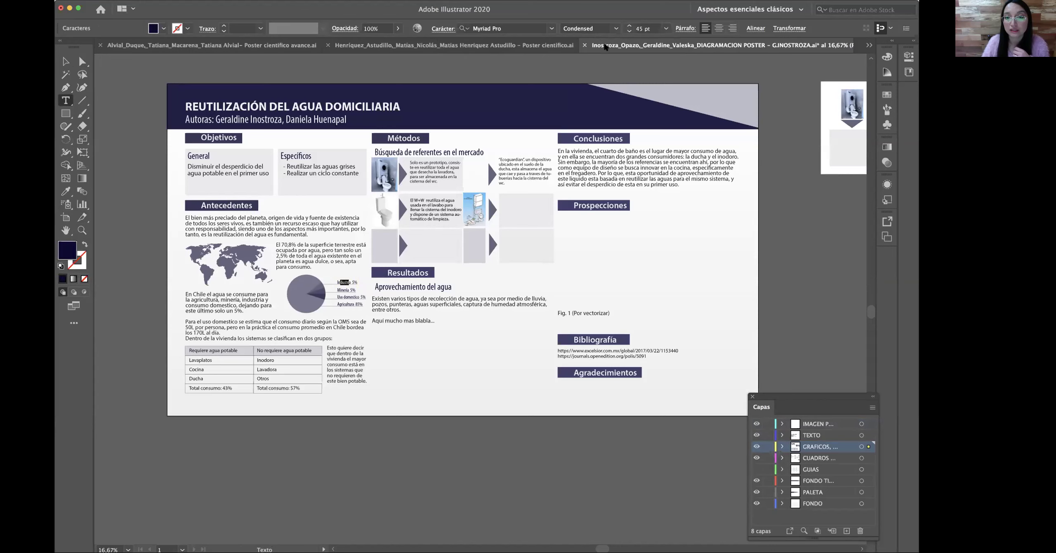
click(525, 46)
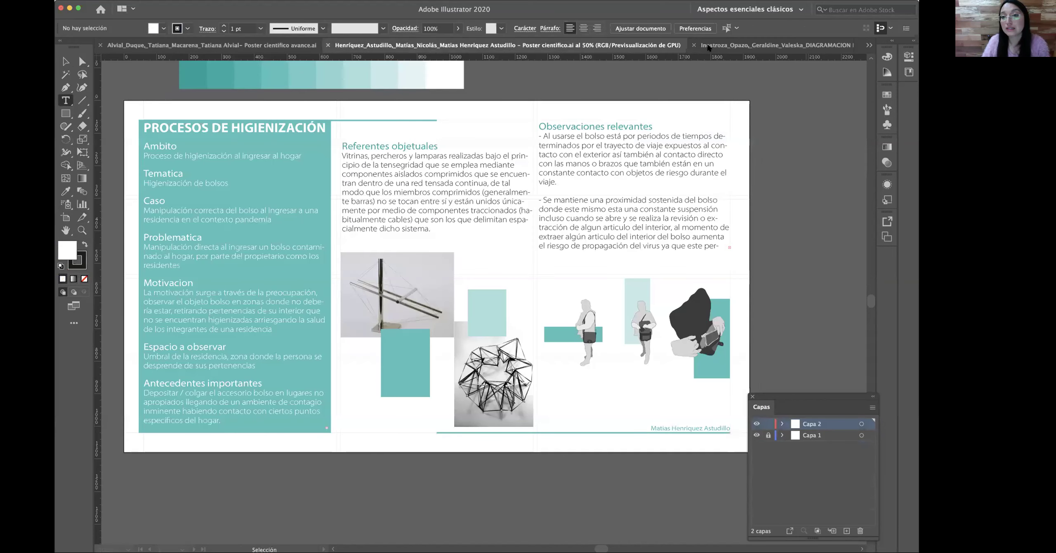
key(ctrl+Tab)
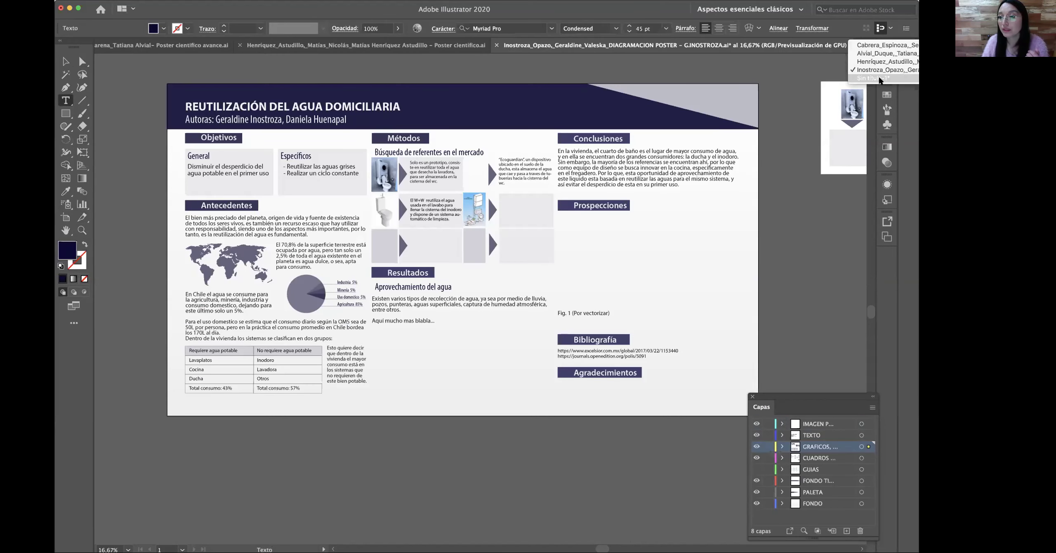
key(ctrl+Tab)
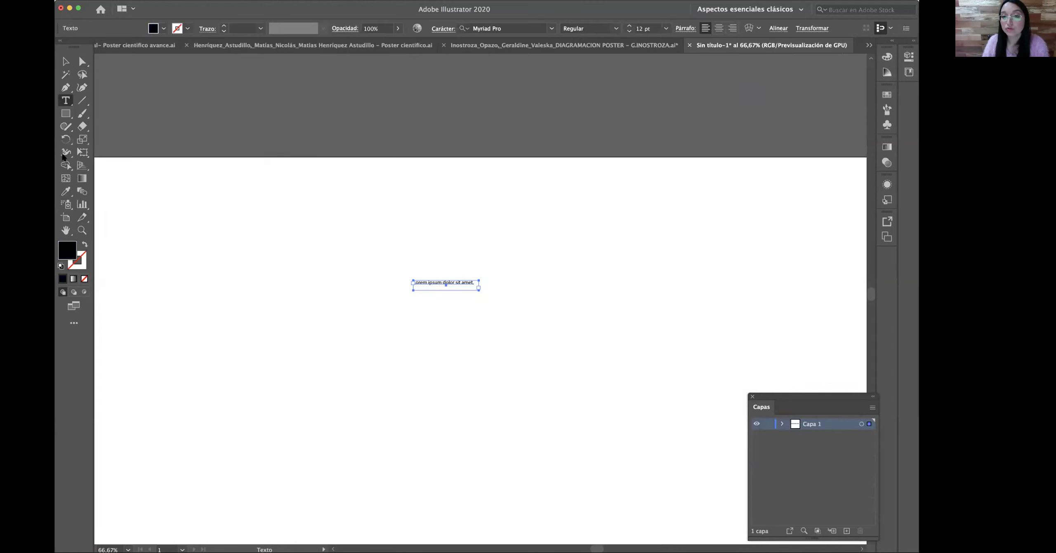
- Duplicate the sample text line above and to the right, set the copy's font size to 30 pt, and enlarge its frame to fit
click(65, 61)
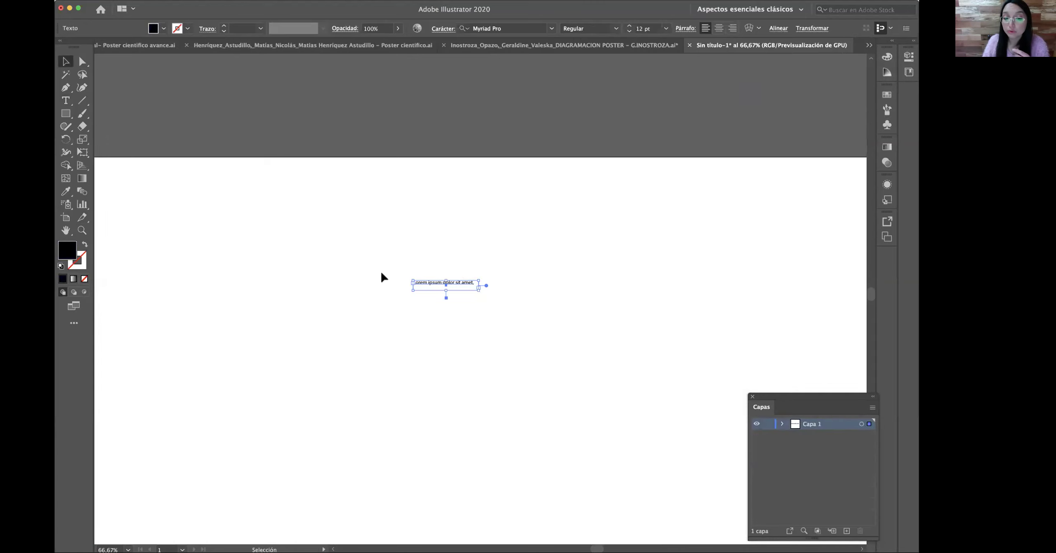
click(513, 297)
drag(465, 288, 544, 251)
click(629, 27)
click(630, 27)
click(629, 27)
click(630, 27)
click(629, 27)
click(629, 27)
click(630, 27)
click(629, 27)
click(629, 27)
click(629, 27)
click(630, 27)
click(629, 26)
click(629, 27)
click(630, 26)
click(630, 27)
click(629, 27)
click(629, 26)
click(630, 27)
click(630, 27)
click(630, 31)
drag(555, 254, 651, 292)
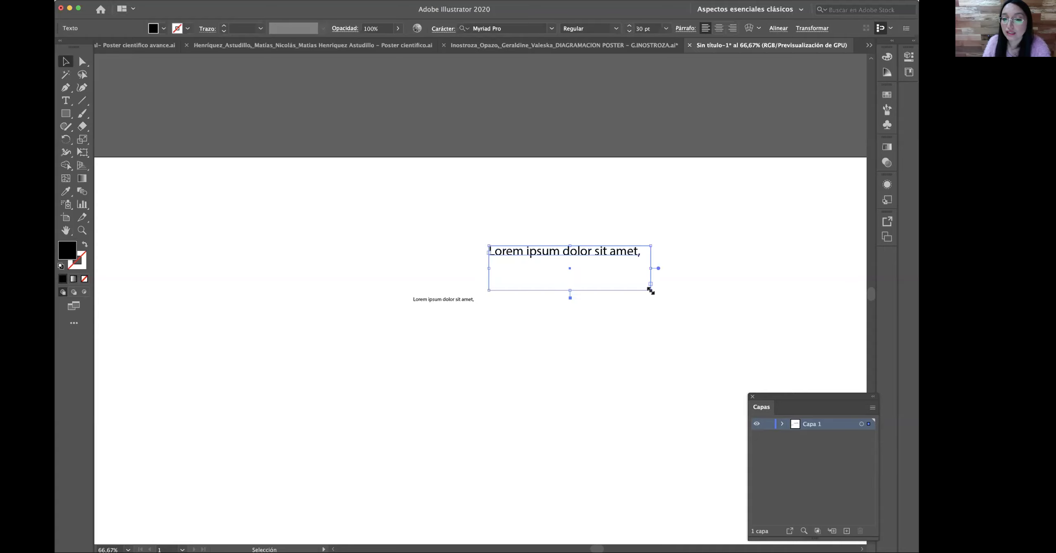
- Move the 30 pt line to the left above the original, and shift the 12 pt line to its lower right
click(703, 254)
drag(589, 258, 463, 254)
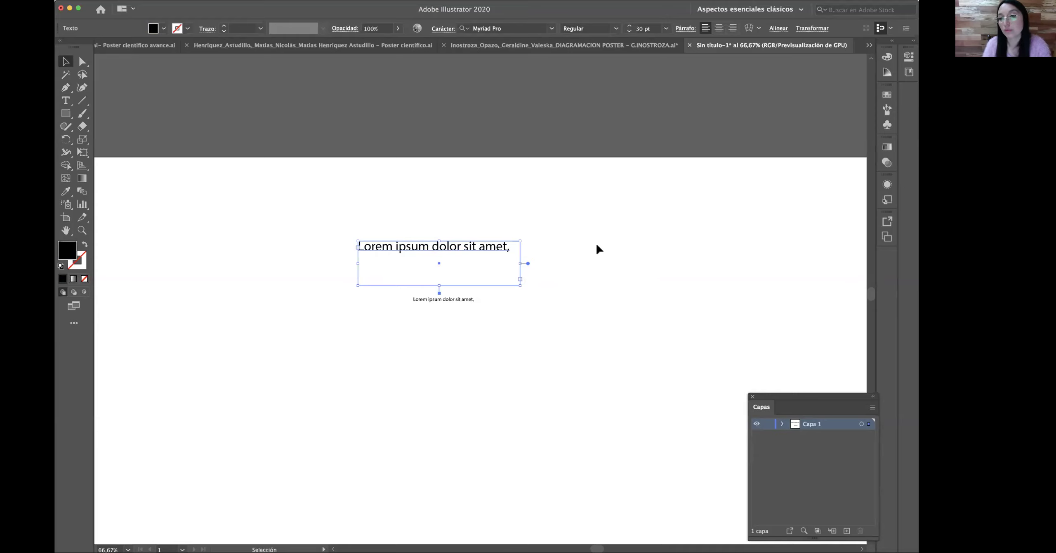
click(536, 287)
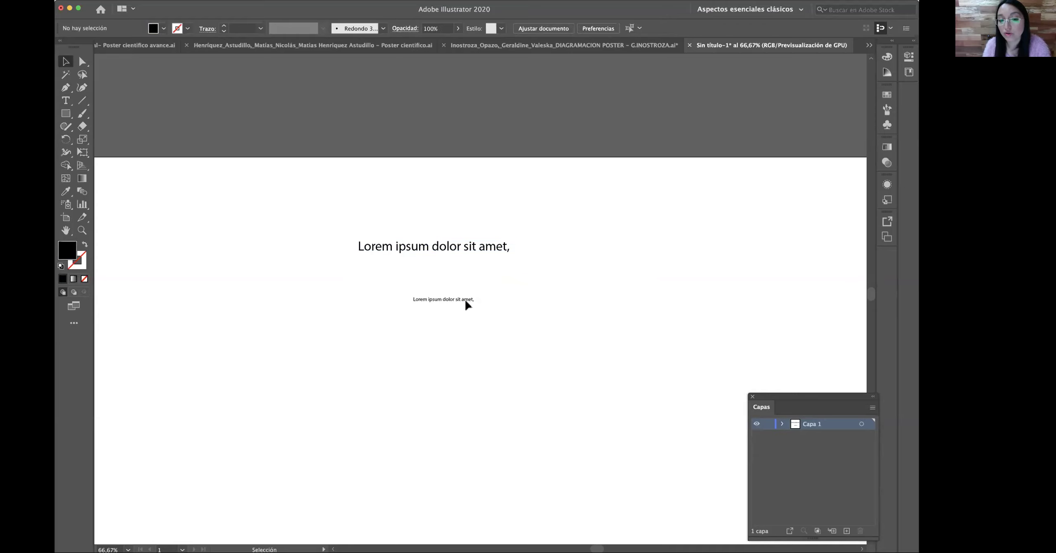
drag(465, 302, 598, 278)
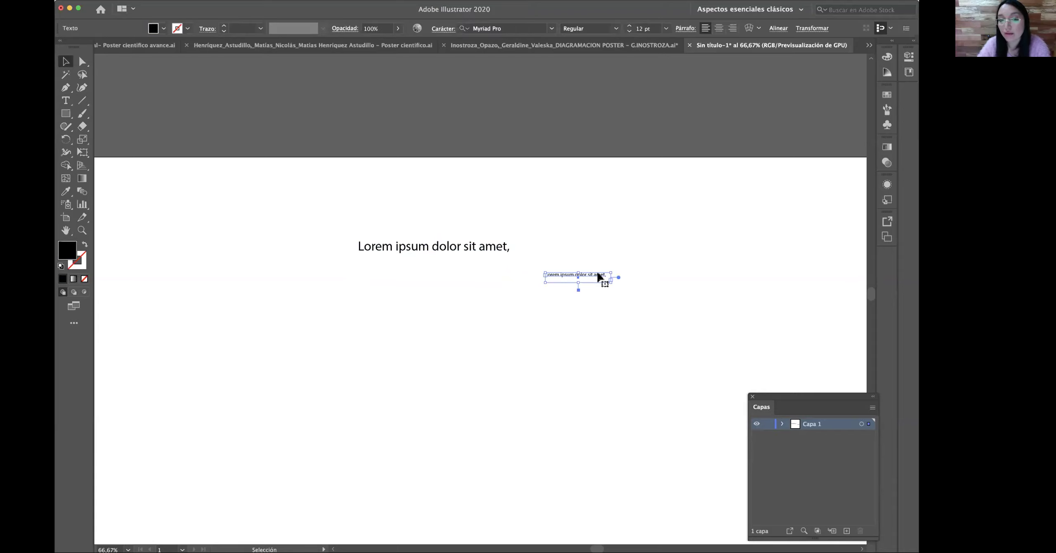
- Compare the text sizes in the water reuse and hygiene posters with the sample lines in the untitled document
click(567, 45)
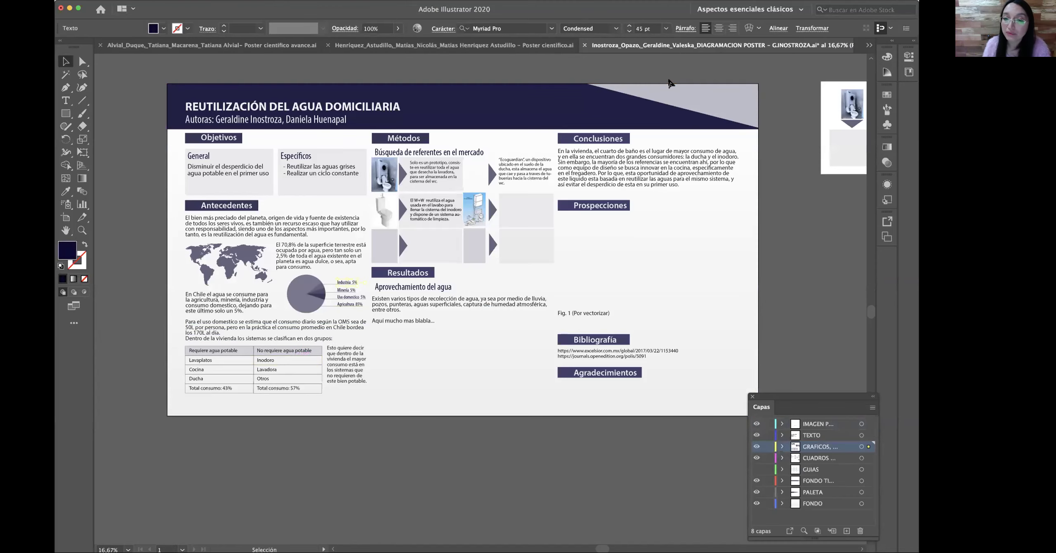
click(545, 46)
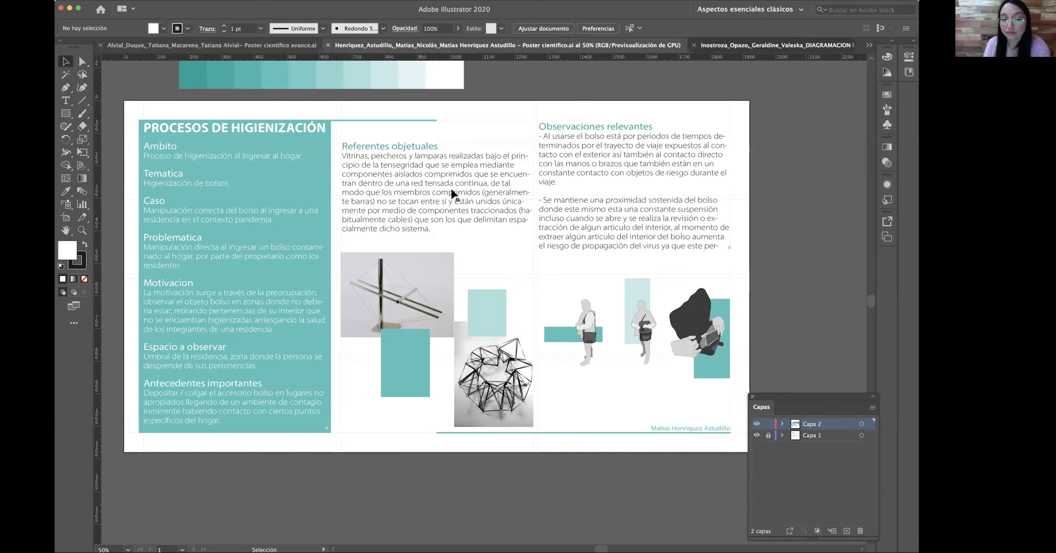
key(ctrl+Tab)
click(869, 46)
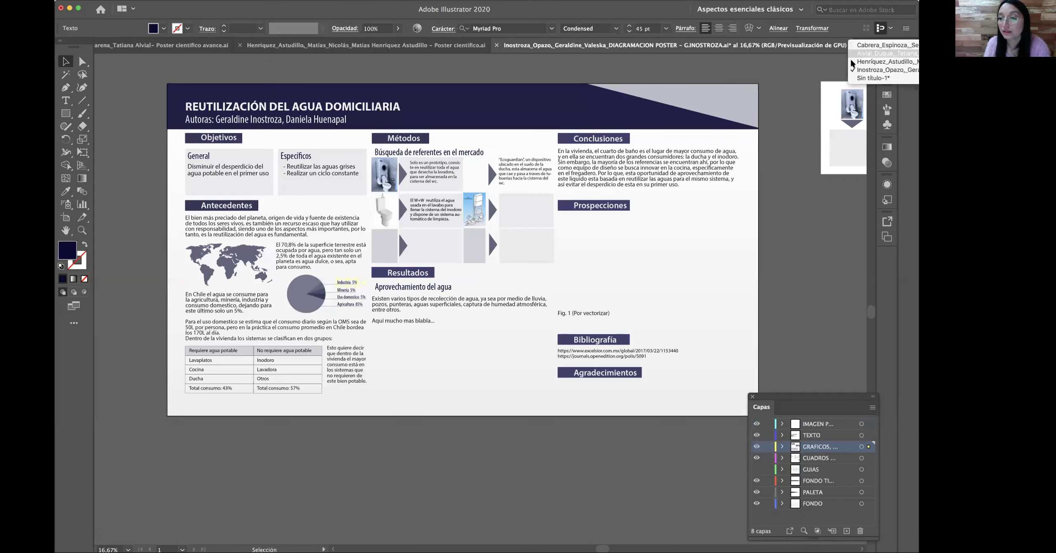
key(ctrl+Tab)
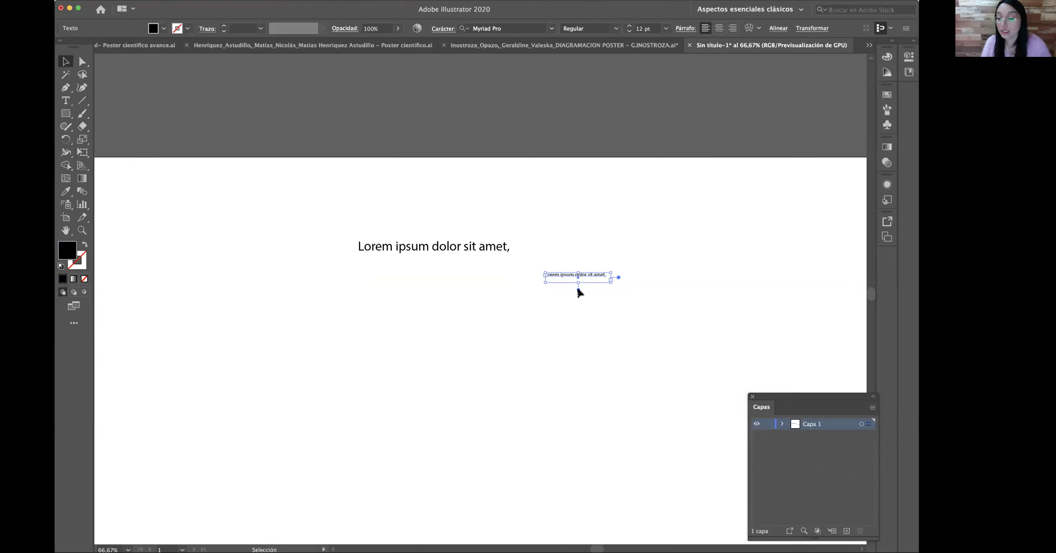
- Place the 12 pt line directly beneath the 30 pt line as a title and body text example, and select the larger line
click(605, 288)
drag(586, 279, 407, 268)
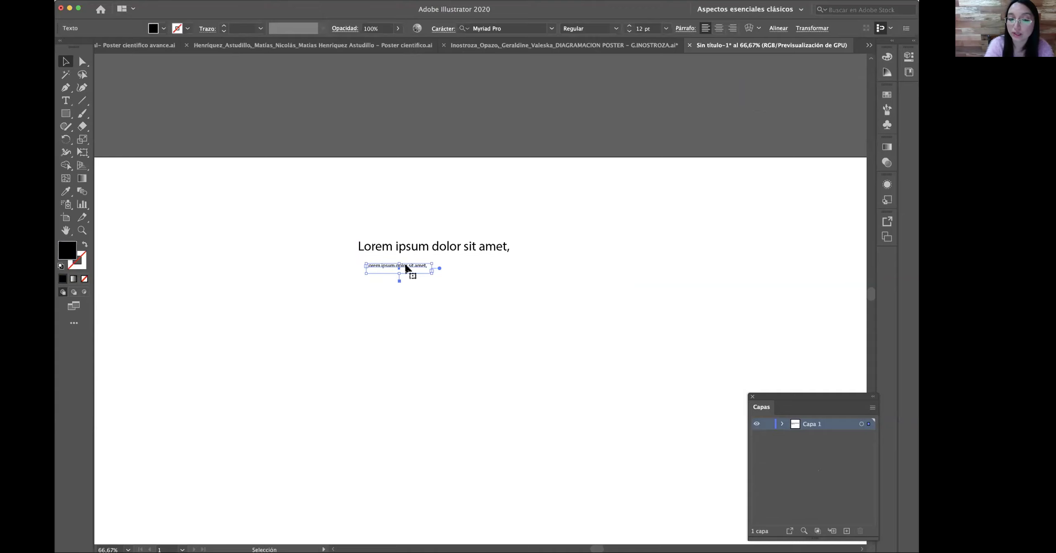
shift+click(452, 250)
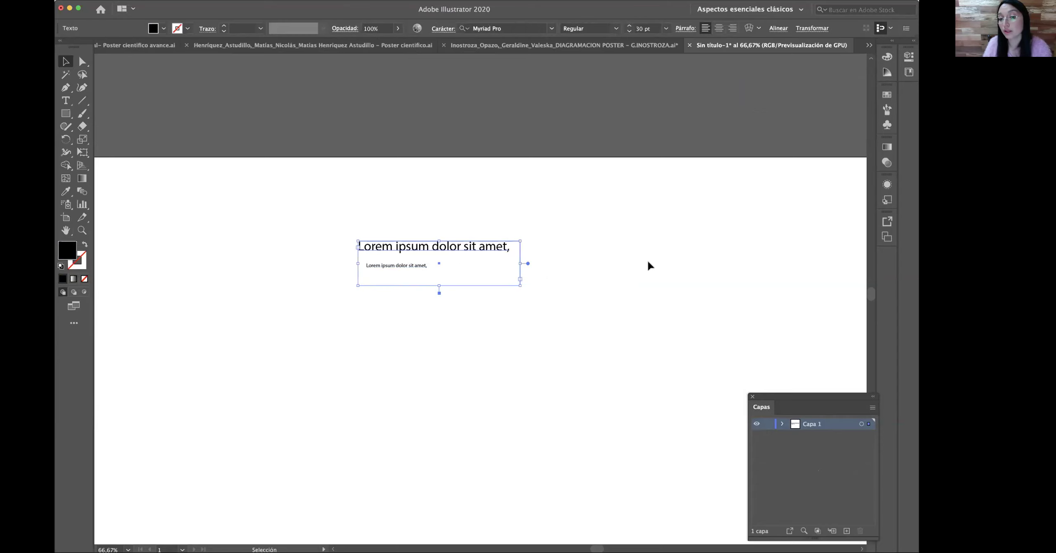
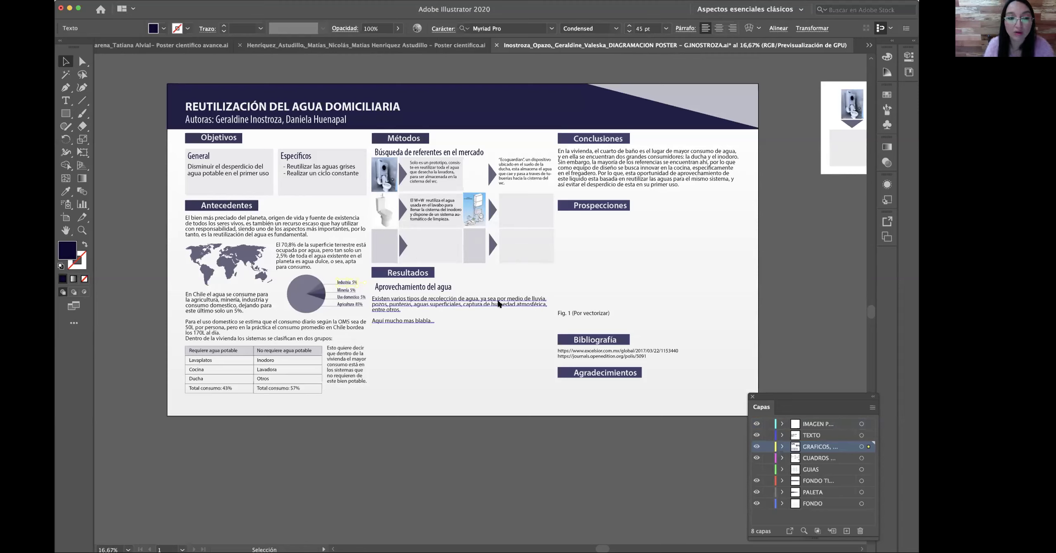
- Examine the font size and wording of the first reference description in the water reuse poster's Métodos section
click(326, 170)
click(431, 178)
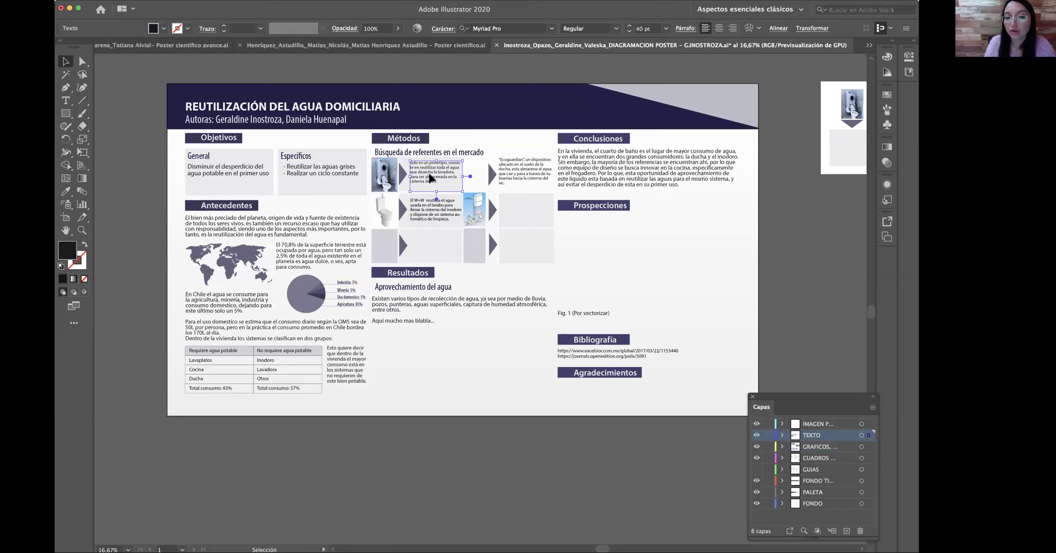
double_click(431, 179)
drag(413, 168, 440, 180)
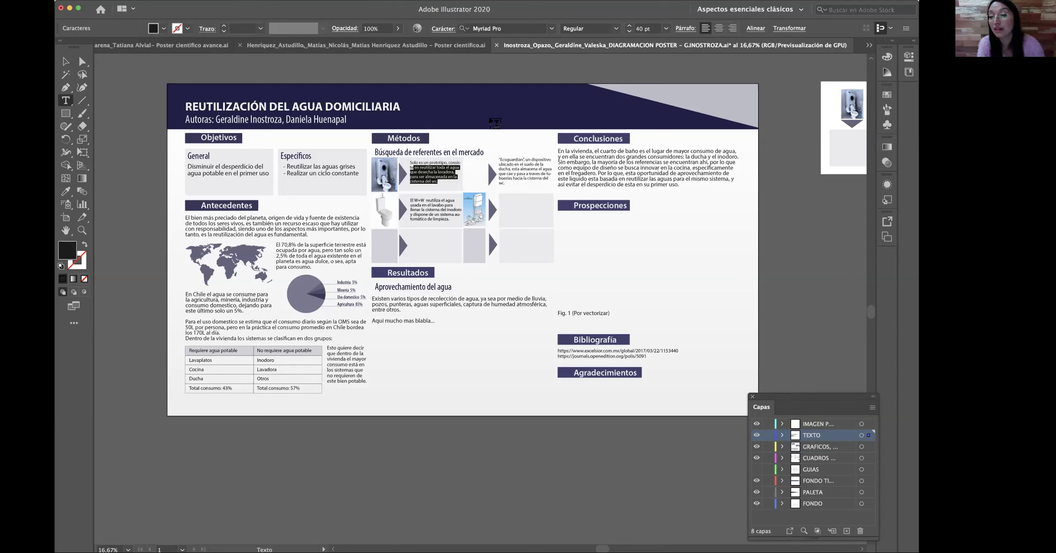
key(Escape)
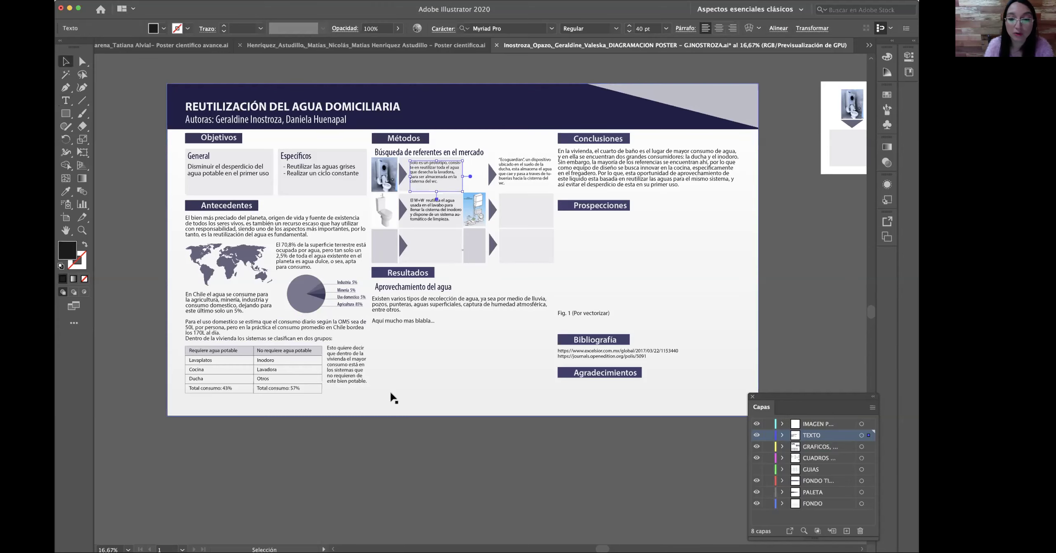
scroll(446, 284, up, 1)
scroll(447, 284, up, 5)
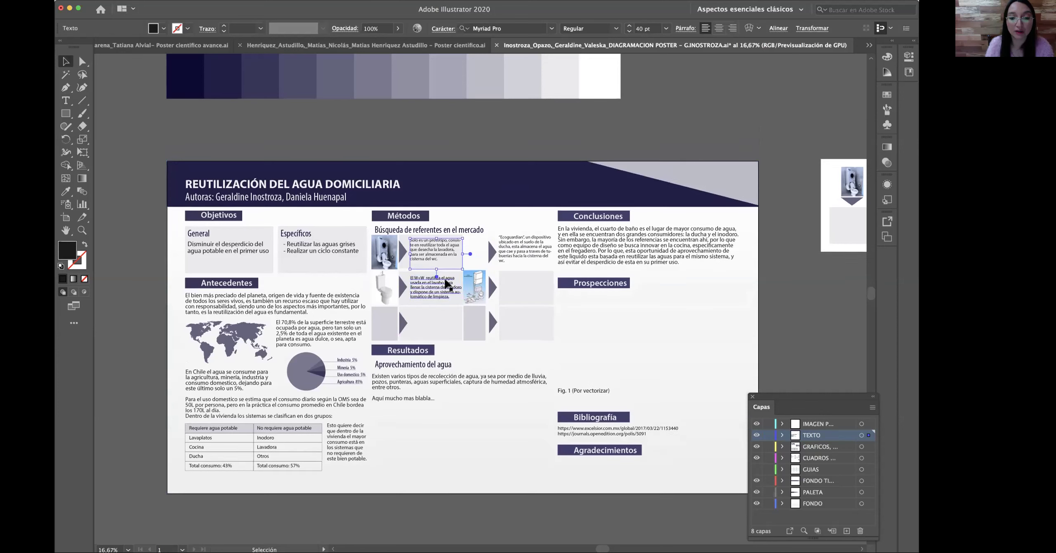
click(428, 150)
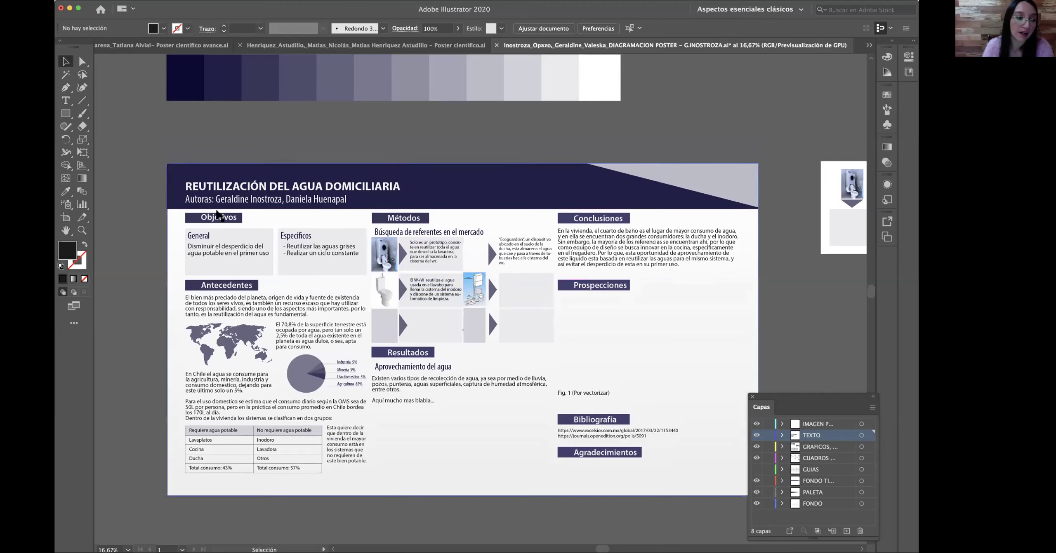
- Draw a wide rectangle in the empty area under the Prospecciones heading and fill it with mustard yellow
click(67, 117)
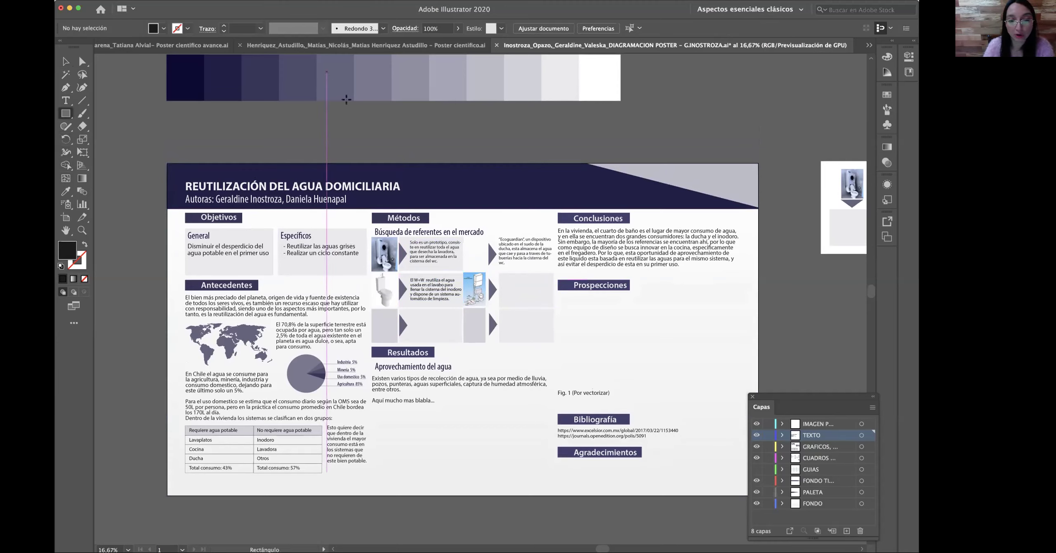
drag(573, 300, 708, 345)
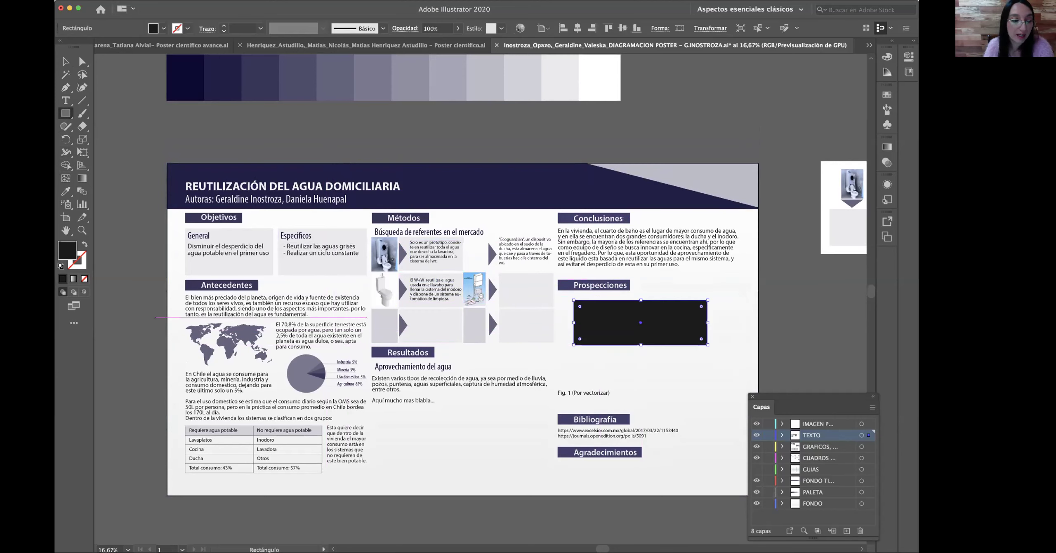
double_click(69, 251)
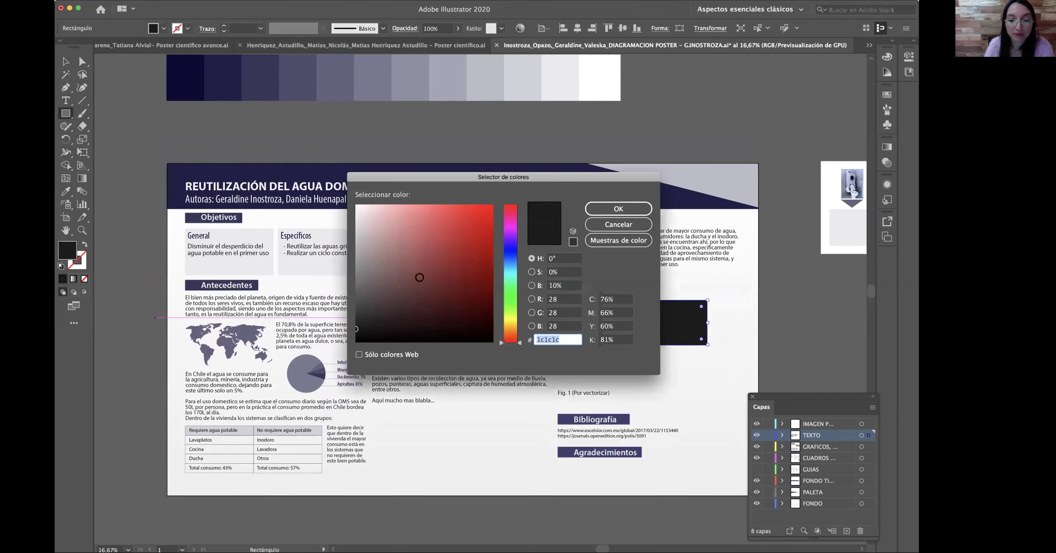
click(508, 323)
drag(483, 291, 476, 228)
click(619, 209)
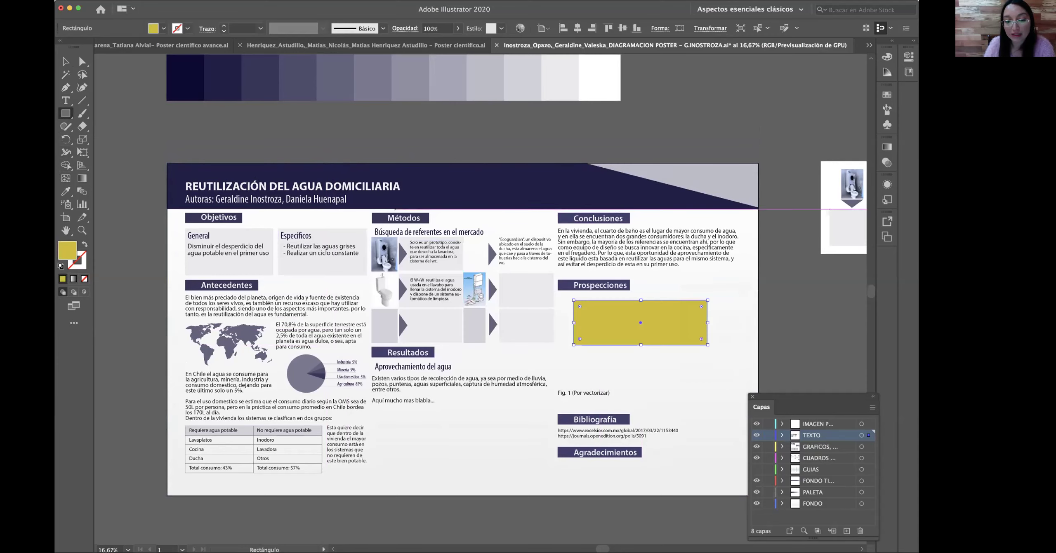
click(66, 62)
click(564, 338)
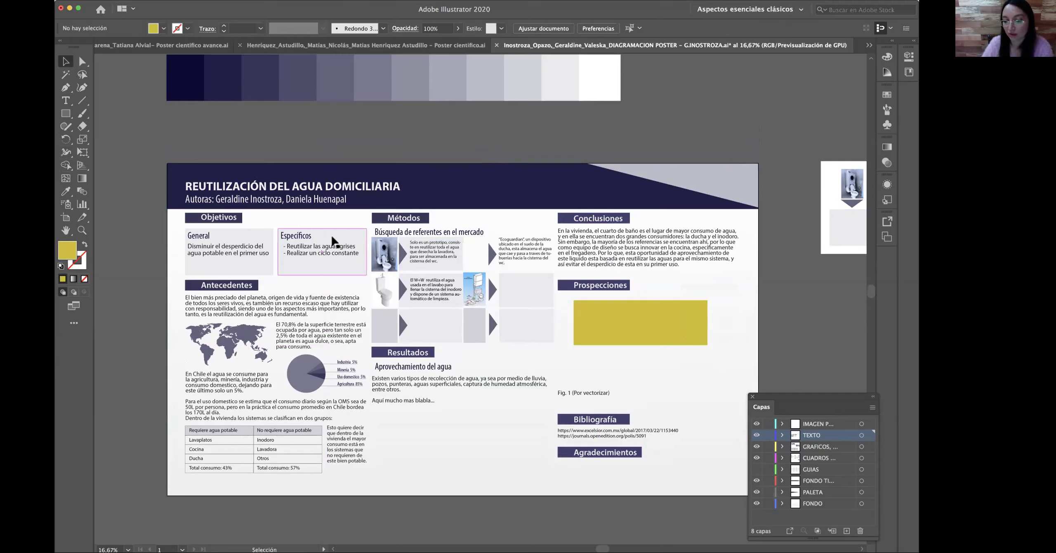
- Close the water reuse poster and return to the hygiene poster
drag(478, 145, 611, 309)
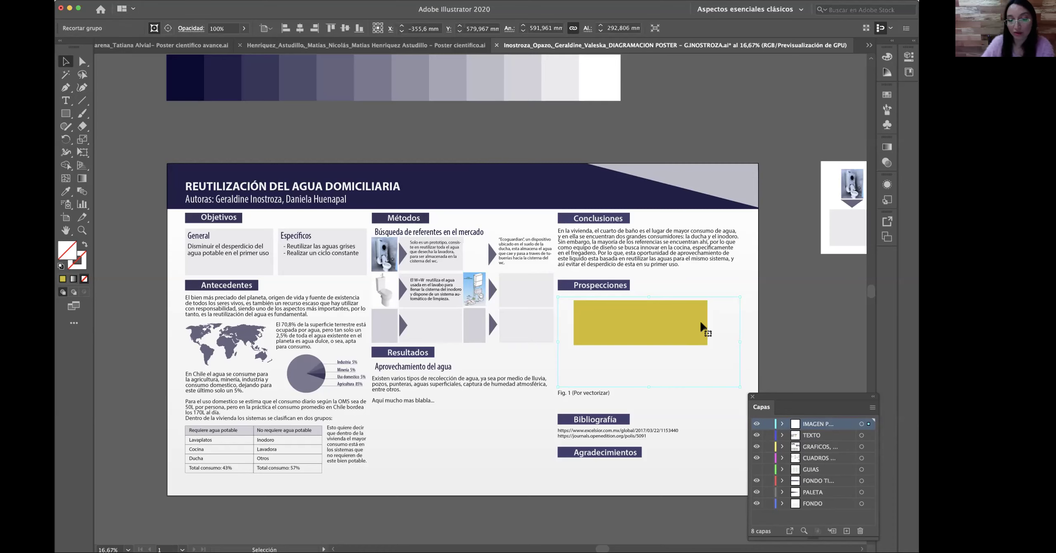
click(756, 314)
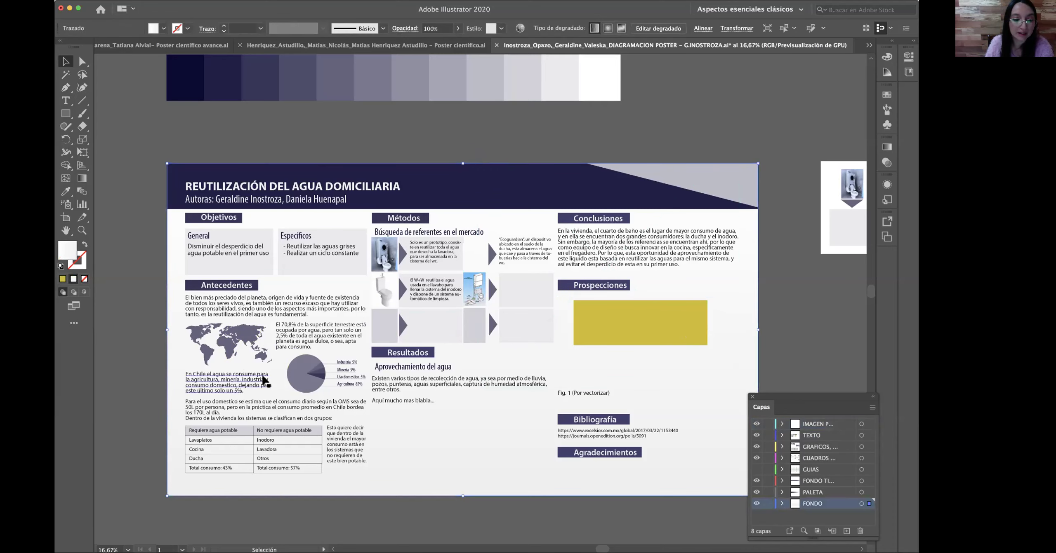
scroll(283, 405, down, 2)
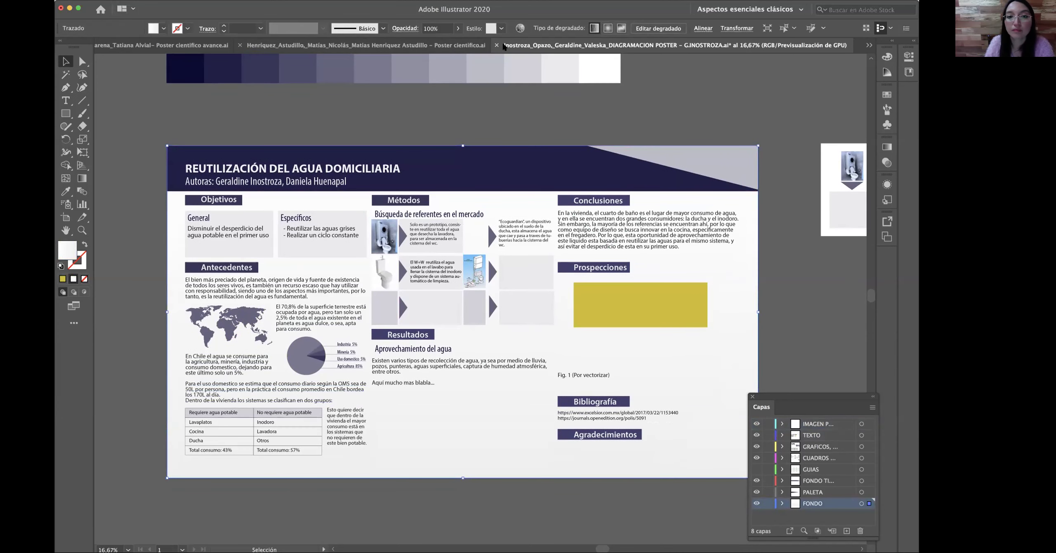
click(496, 46)
click(497, 305)
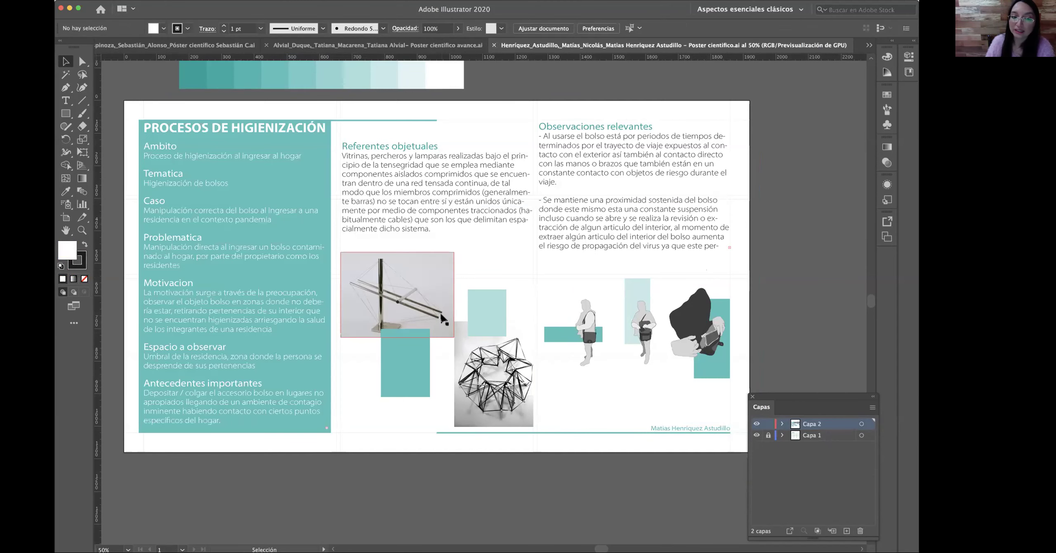
- Examine the layout and text blocks of the hygiene poster, including the teal column and the Referentes objetuales text
scroll(442, 317, up, 3)
scroll(442, 318, down, 1)
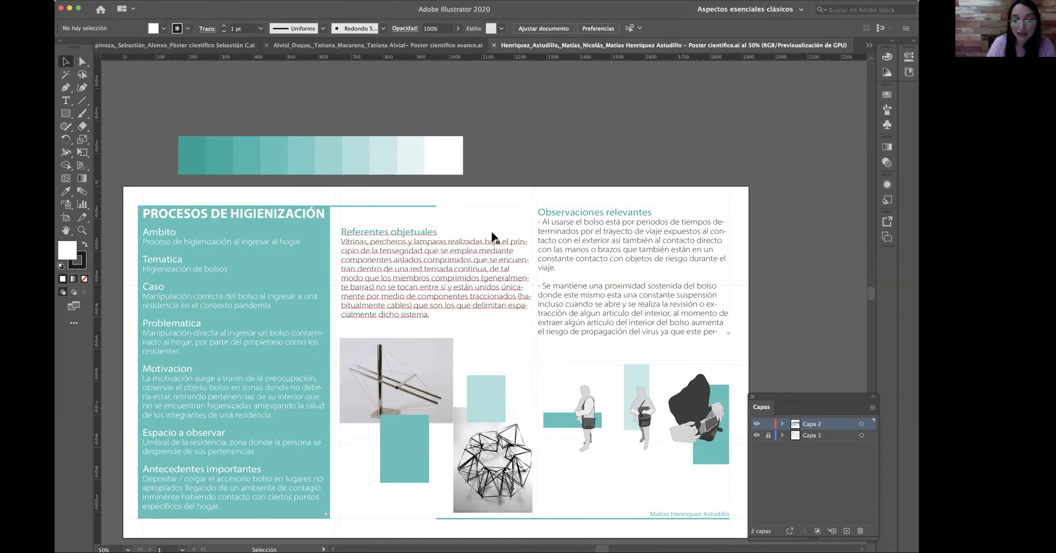
click(294, 258)
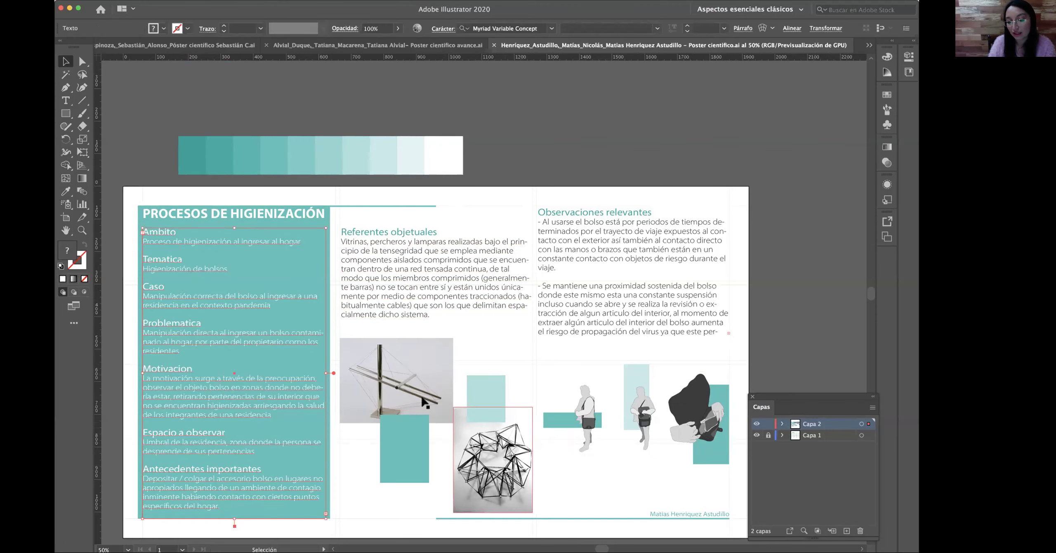
scroll(532, 378, down, 2)
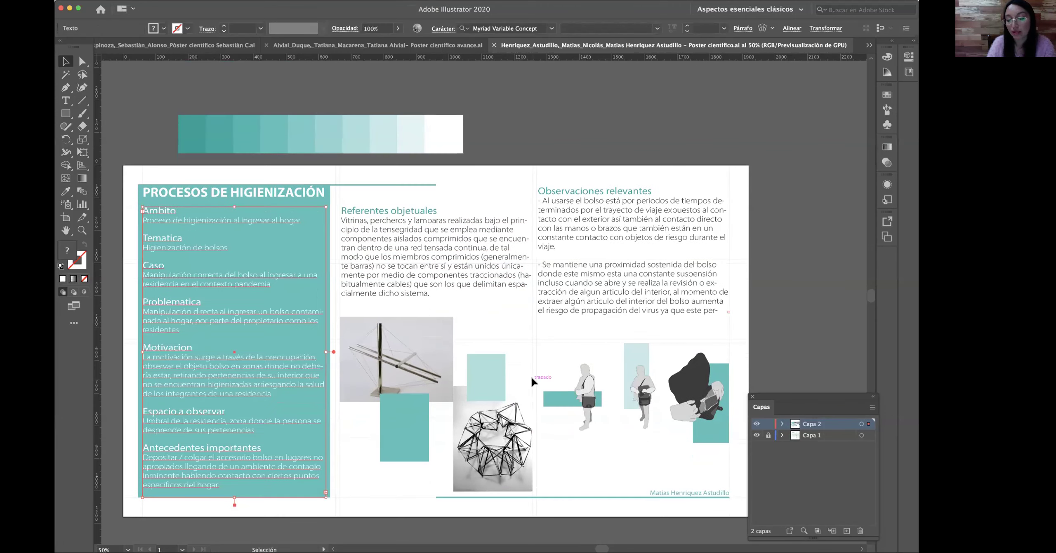
click(413, 207)
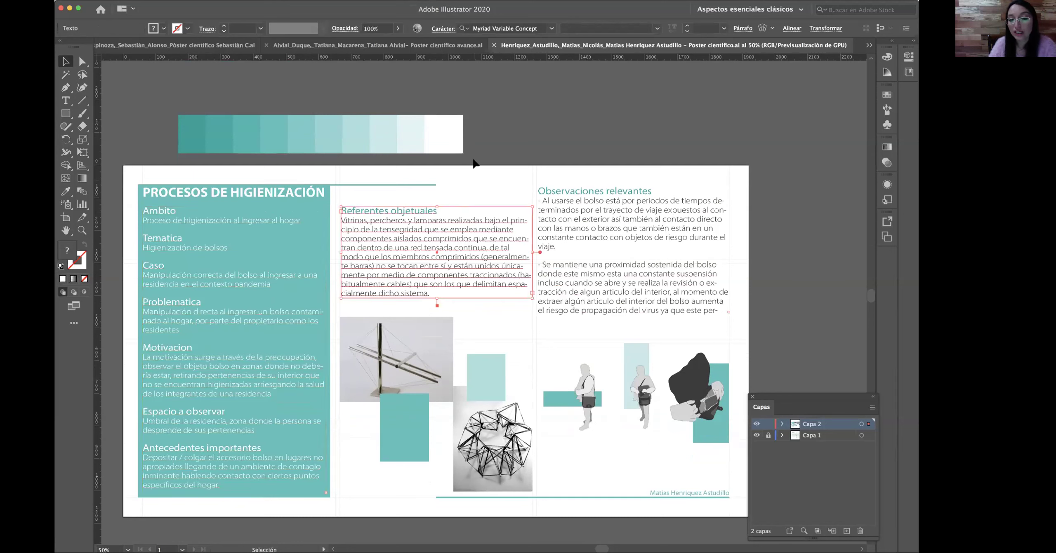
click(529, 133)
- Set the first paragraph under Observaciones relevantes to 23 pt
key(t)
click(570, 216)
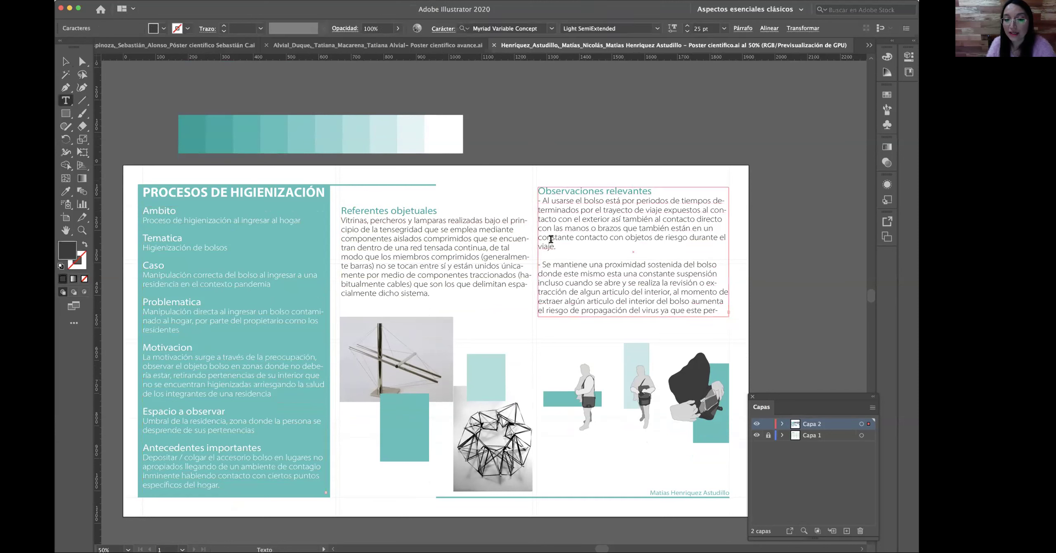
drag(557, 247, 536, 201)
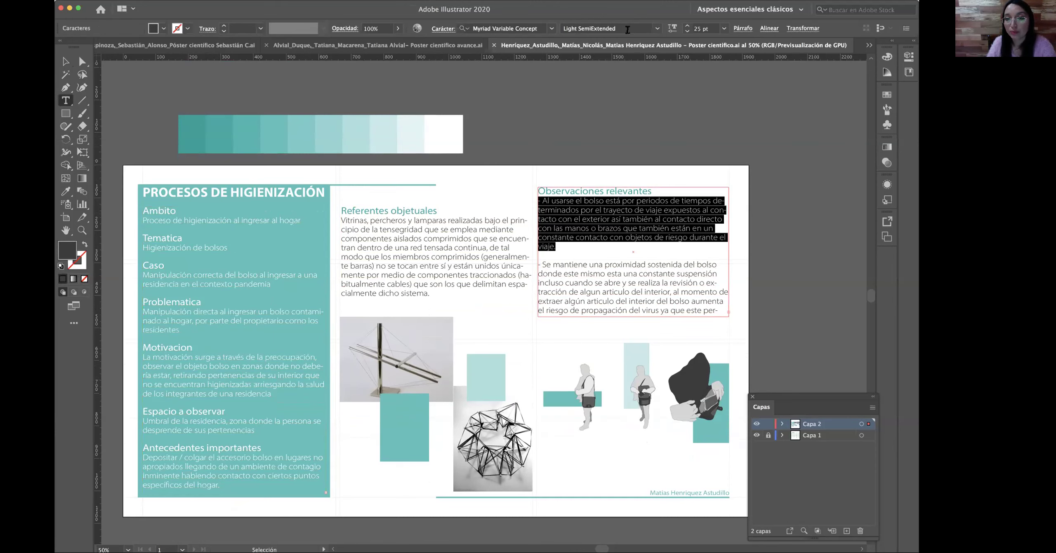
click(687, 32)
click(687, 31)
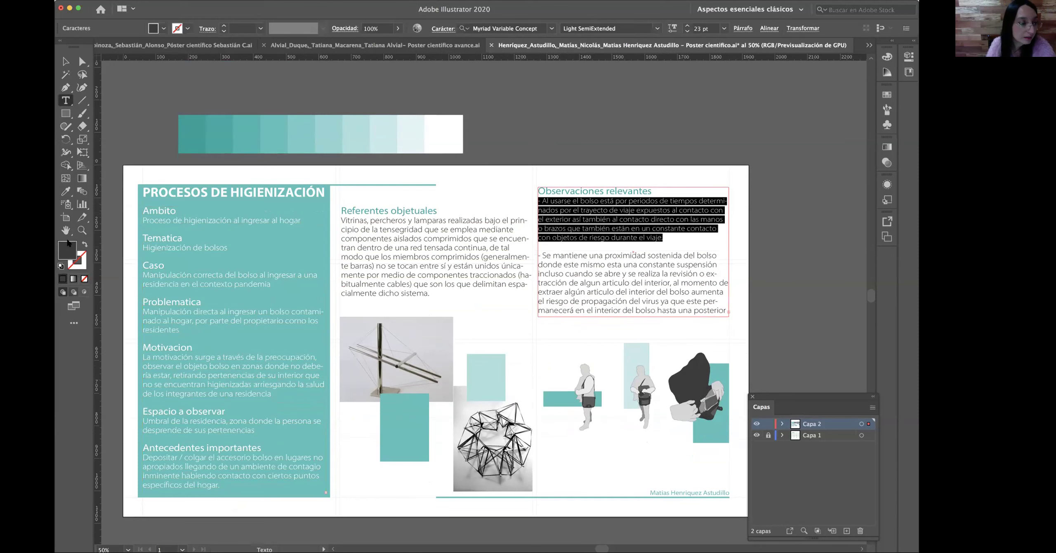
- Check the artboard dimensions of the hygiene poster
click(67, 219)
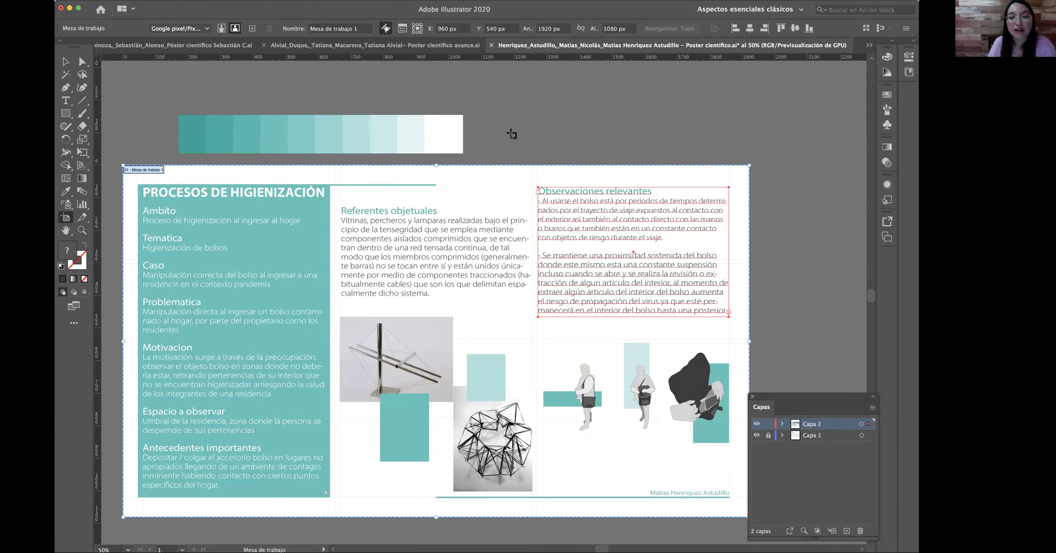
scroll(548, 137, down, 1)
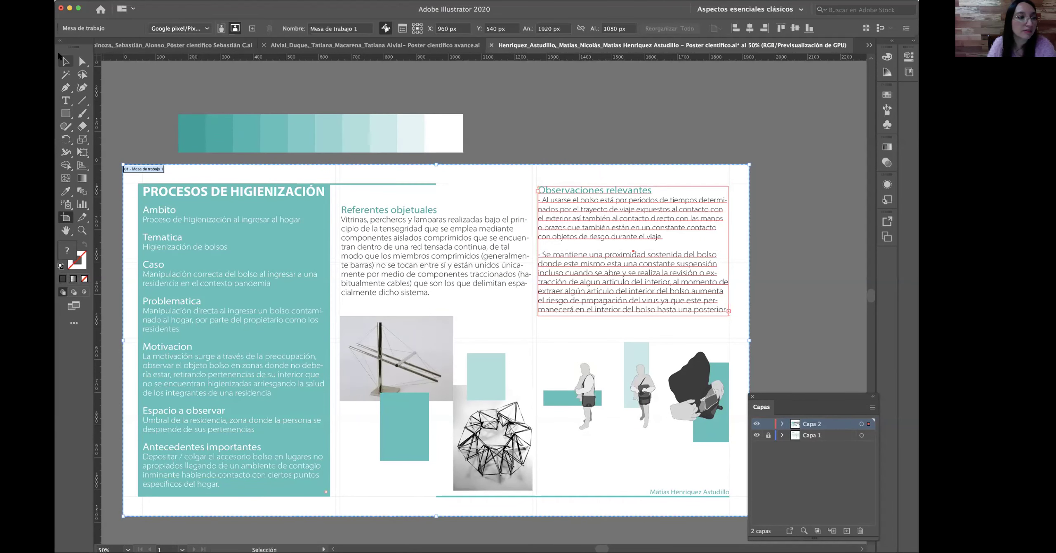
click(82, 61)
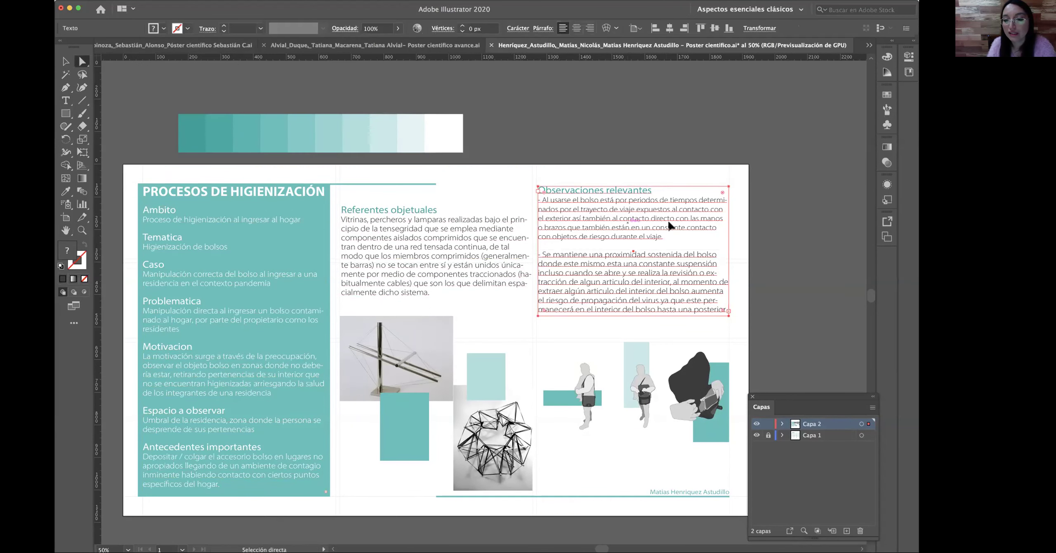
- Reduce the font size of the first Observaciones relevantes paragraph to 20 pt
double_click(662, 235)
drag(662, 235, 532, 199)
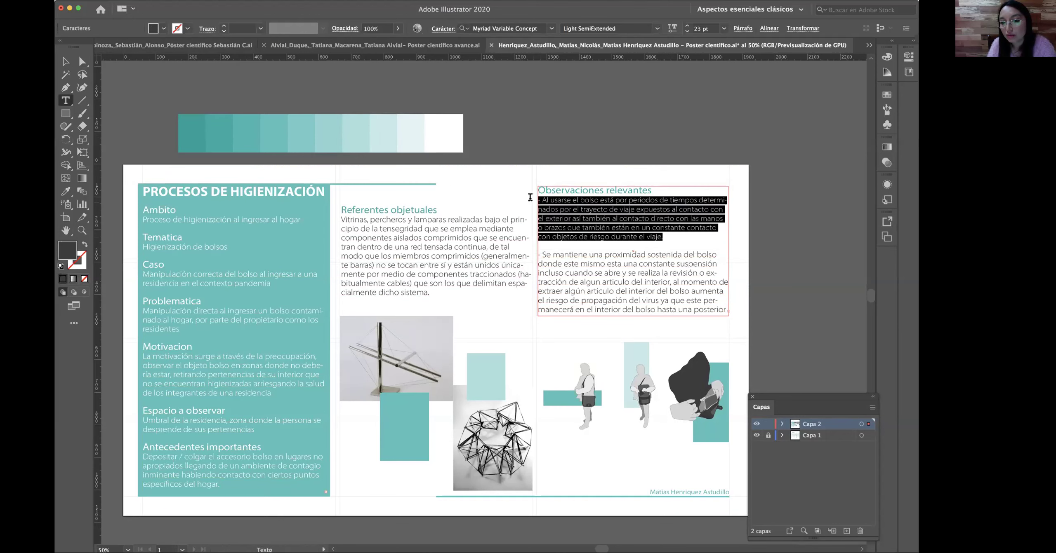
click(687, 32)
click(688, 31)
click(687, 31)
click(687, 31)
click(687, 26)
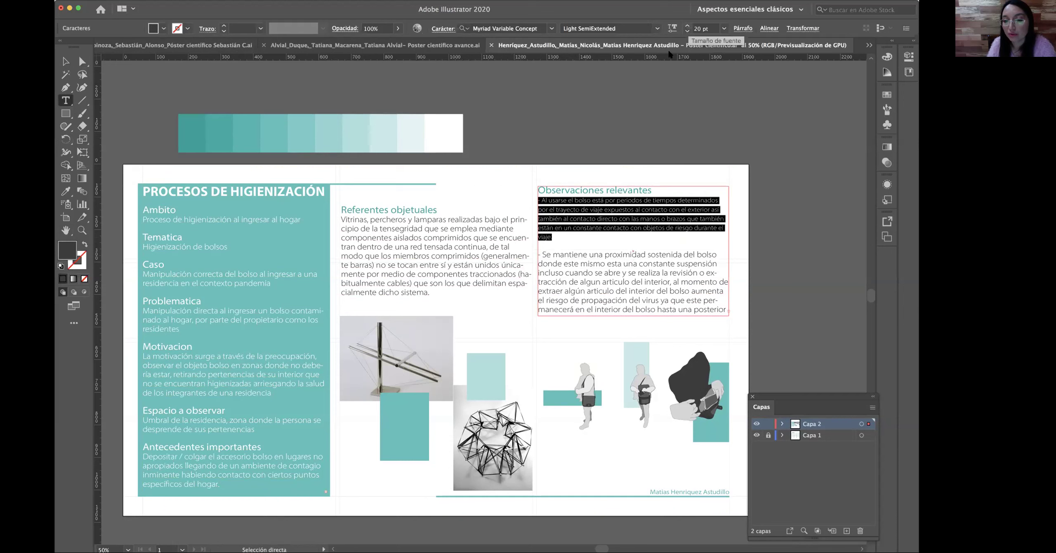
- Compare the font sizes of the body paragraphs under Observaciones relevantes, Referentes objetuales and Caso
click(547, 258)
drag(542, 256, 717, 301)
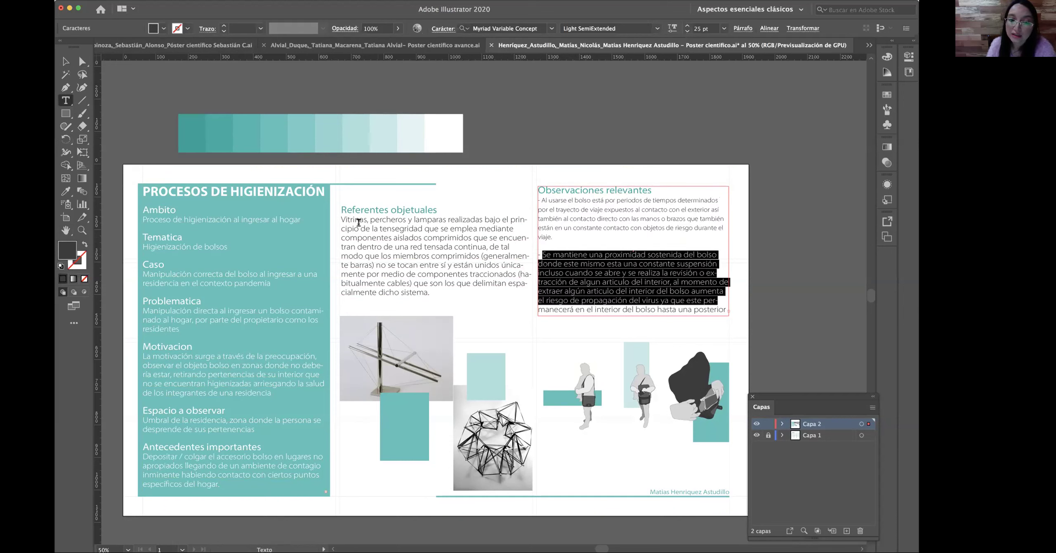
drag(345, 220, 445, 284)
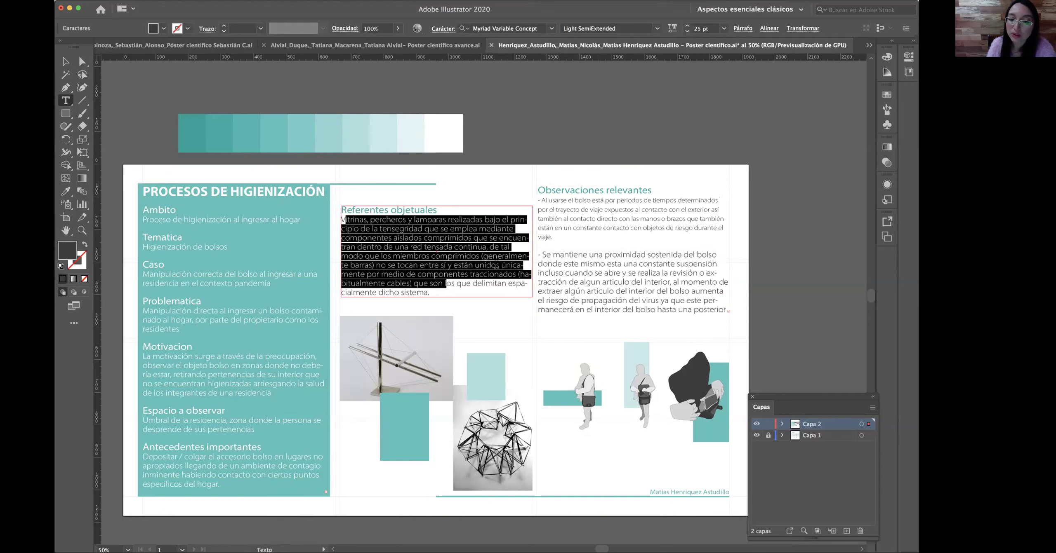
click(563, 205)
drag(542, 200, 557, 225)
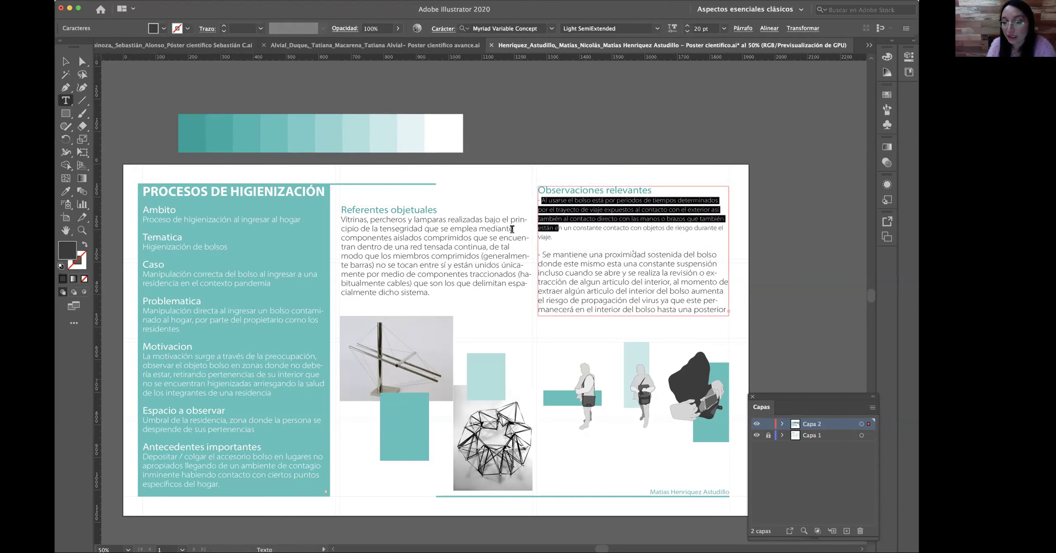
drag(350, 220, 482, 283)
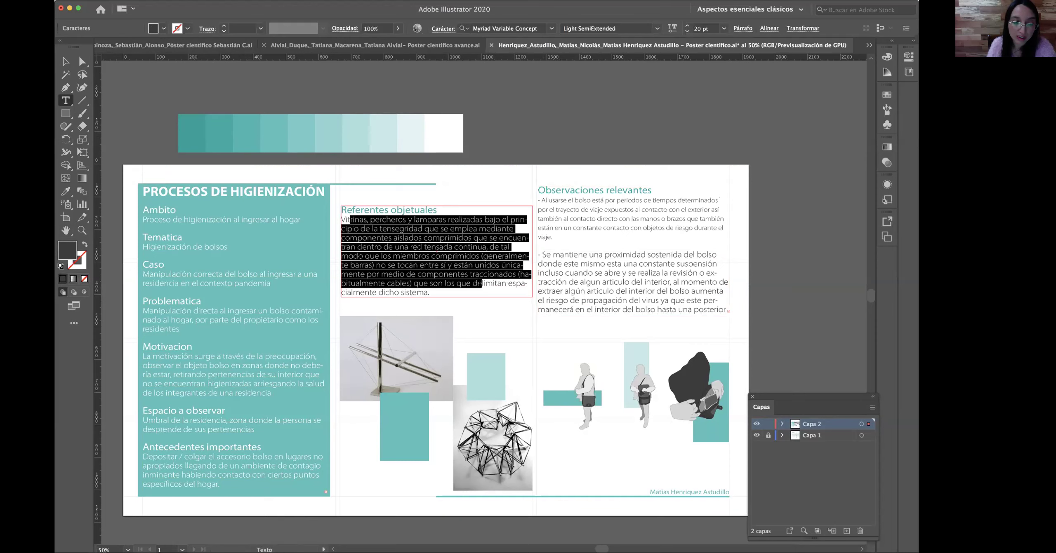
click(379, 257)
drag(149, 275, 257, 284)
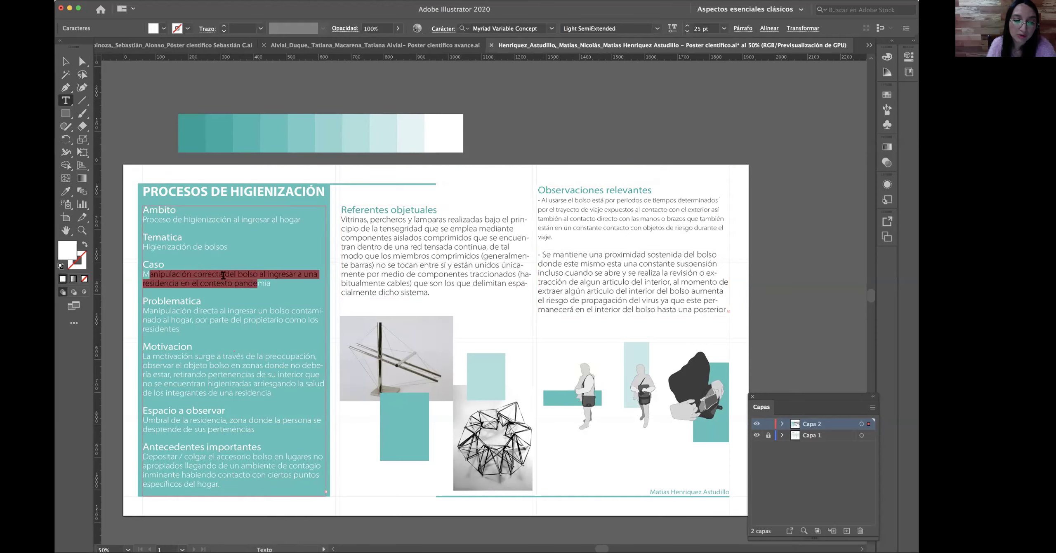
drag(354, 219, 436, 286)
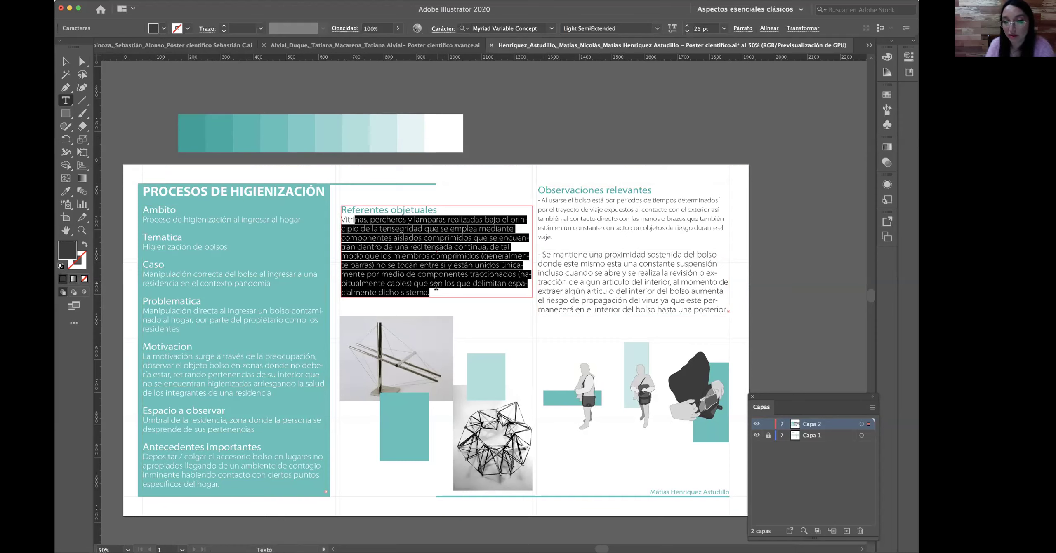
- Set the second Observaciones relevantes paragraph, about the bag's sustained proximity, to 24 pt
drag(542, 255, 692, 310)
drag(725, 307, 543, 246)
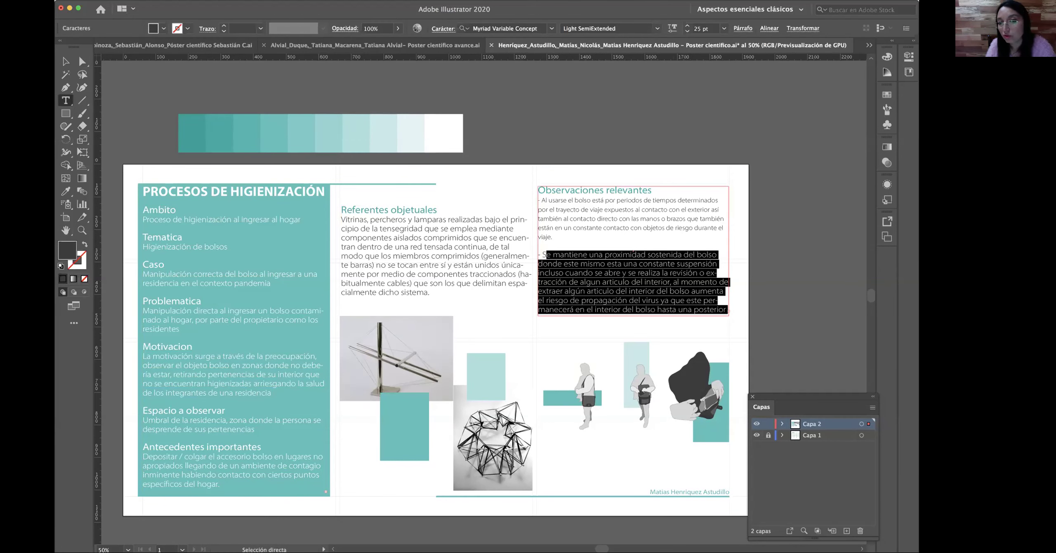
click(686, 32)
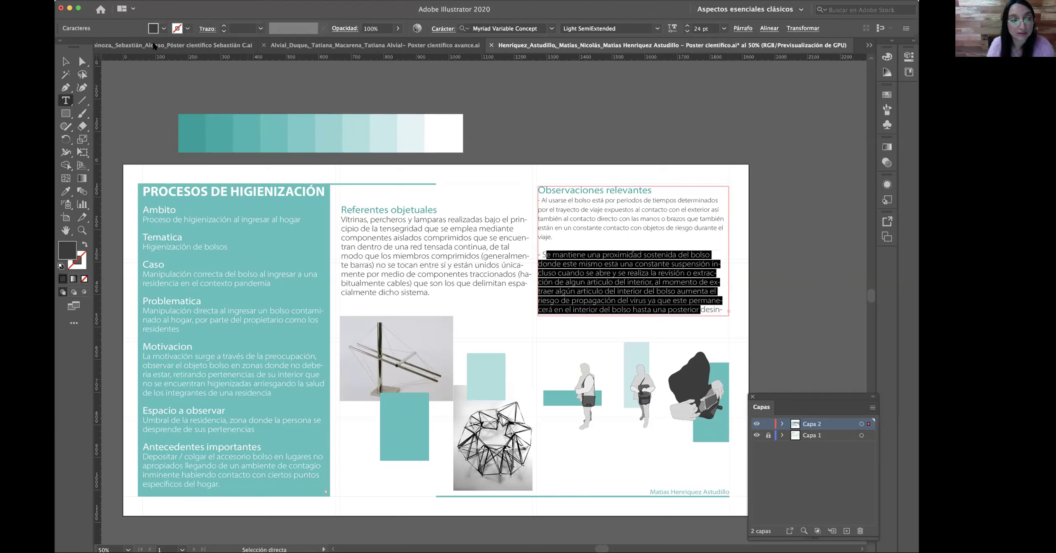
- Move the wireframe ring photo up beside the rod sculpture photo, and place the light teal rectangle below it
click(66, 61)
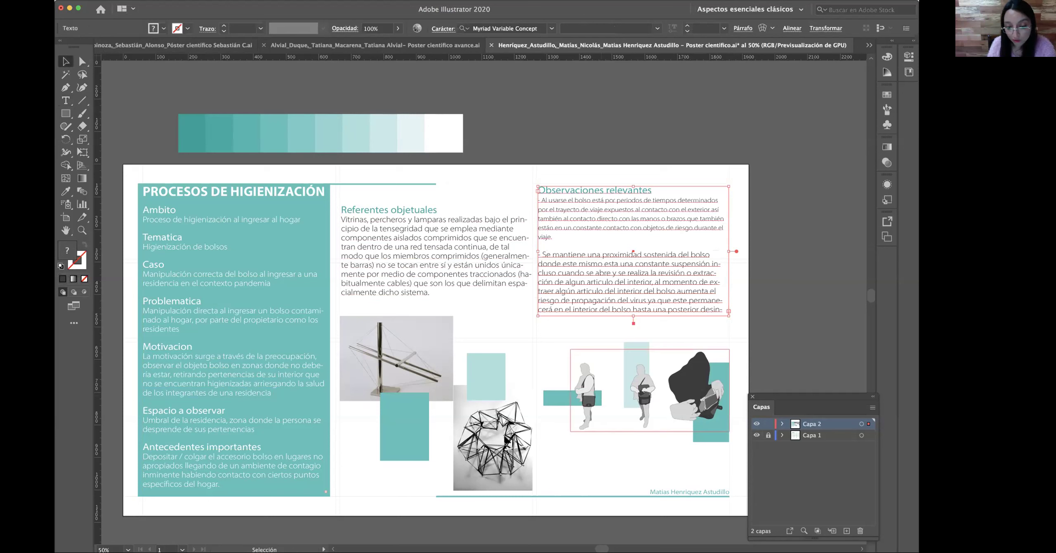
click(505, 440)
drag(497, 431, 488, 449)
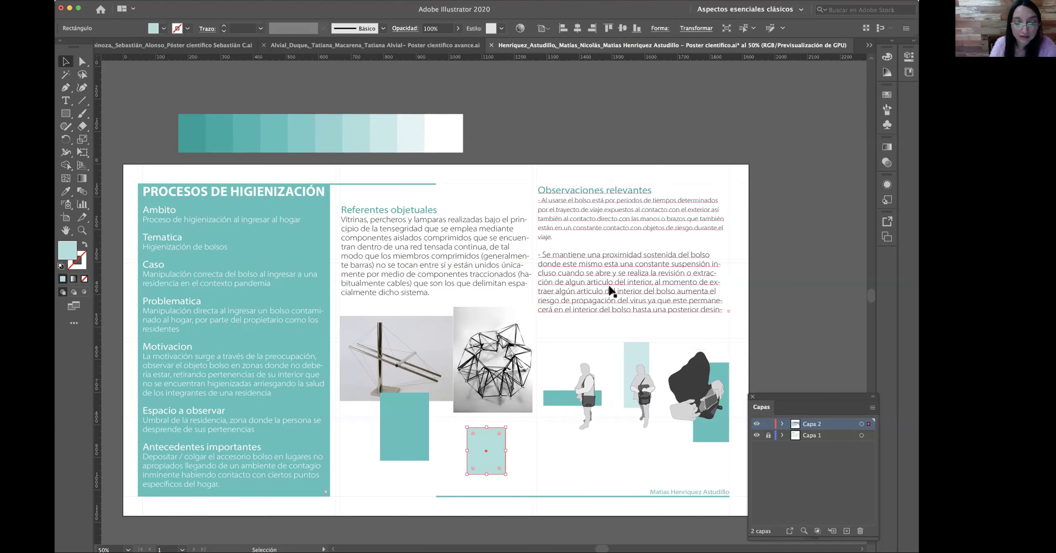
- Shift the Referentes objetuales text block slightly up and the Observaciones relevantes block slightly down so their headings nearly line up
scroll(610, 291, down, 3)
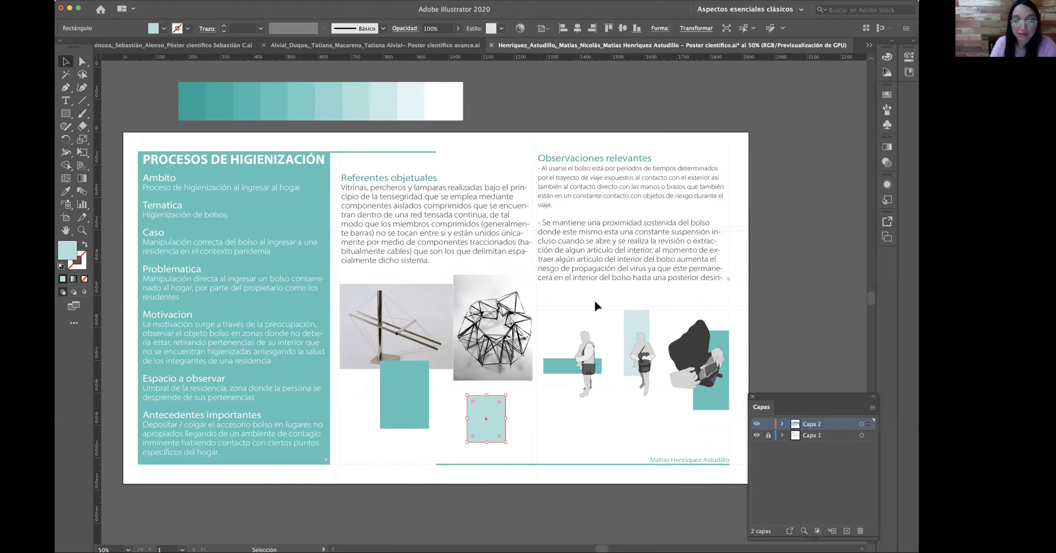
drag(378, 182, 384, 177)
click(307, 160)
drag(573, 173, 571, 184)
- Check the font size and style of the PROCESOS DE HIGIENIZACIÓN title
click(307, 163)
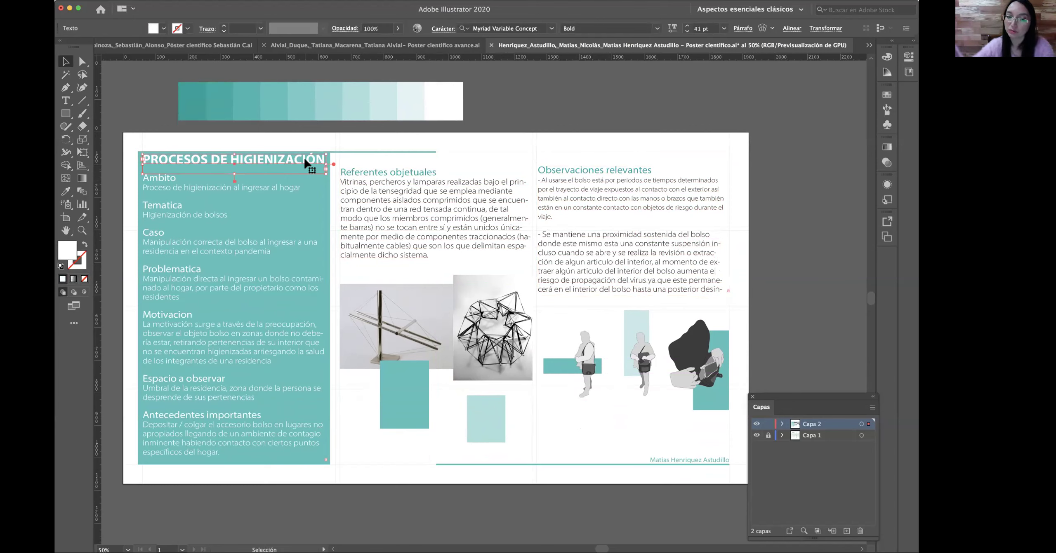
click(557, 124)
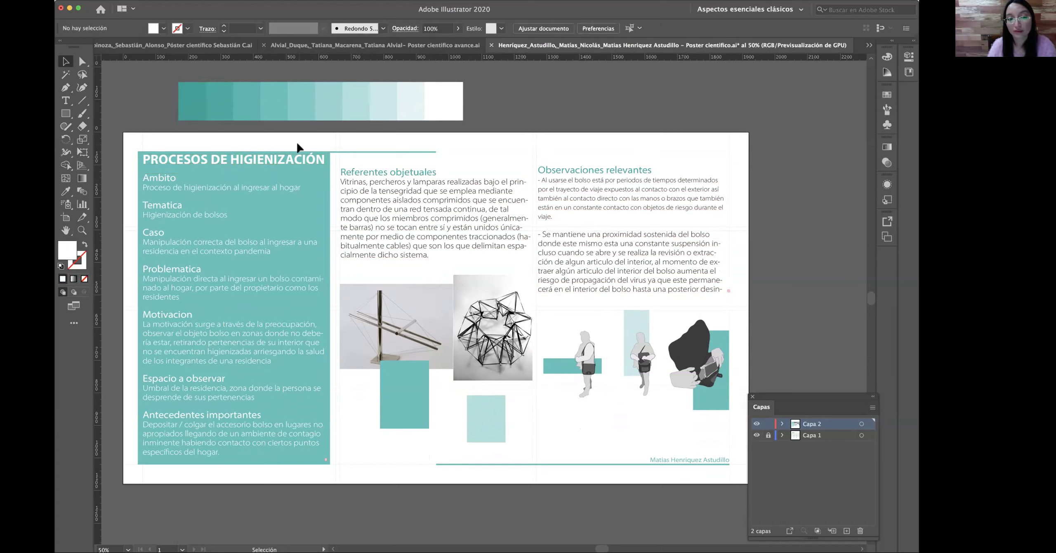
click(272, 161)
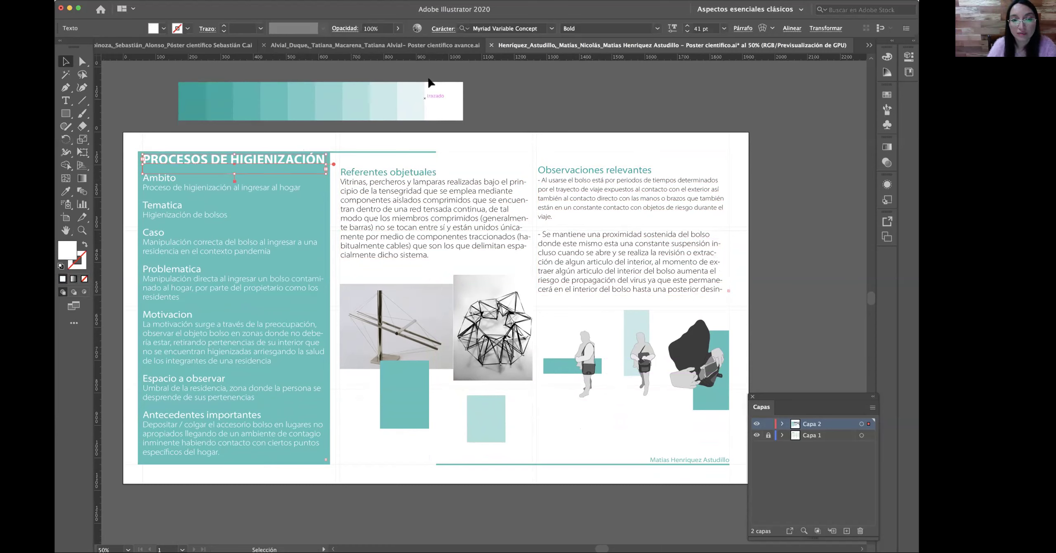
- Show the guides over the PROCESOS DE HIGIENIZACIÓN poster
drag(427, 162, 429, 164)
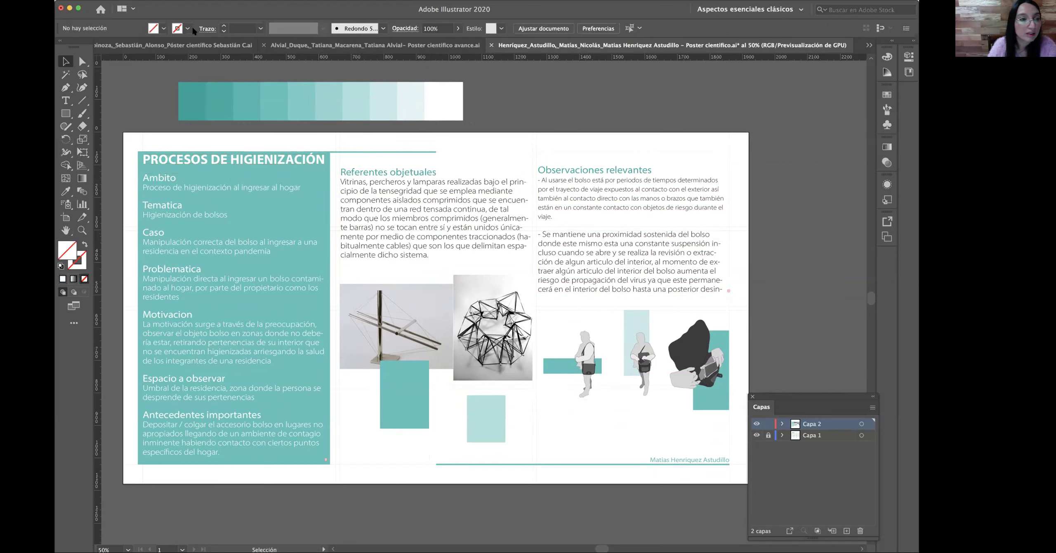
click(444, 160)
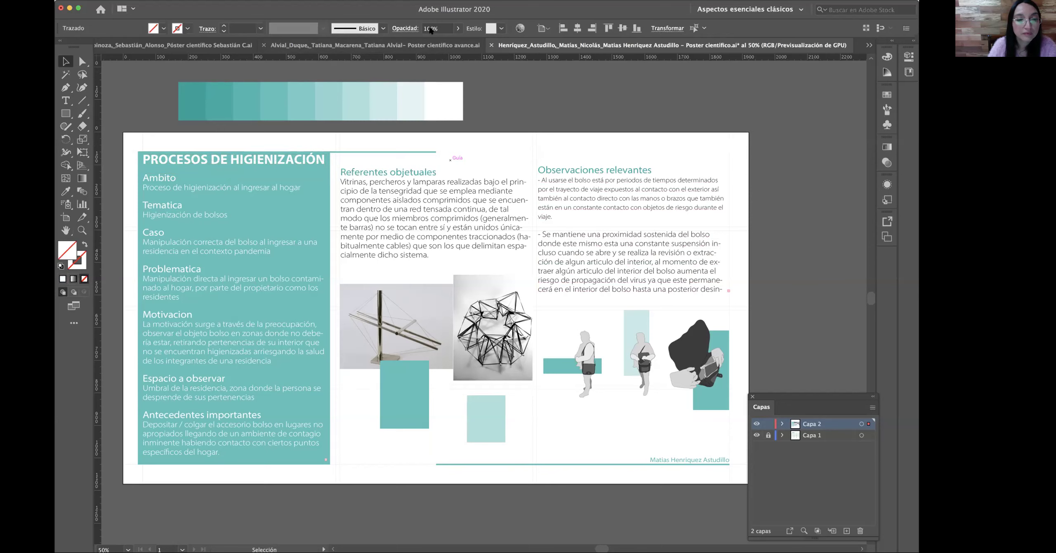
mouse_move(238, 0)
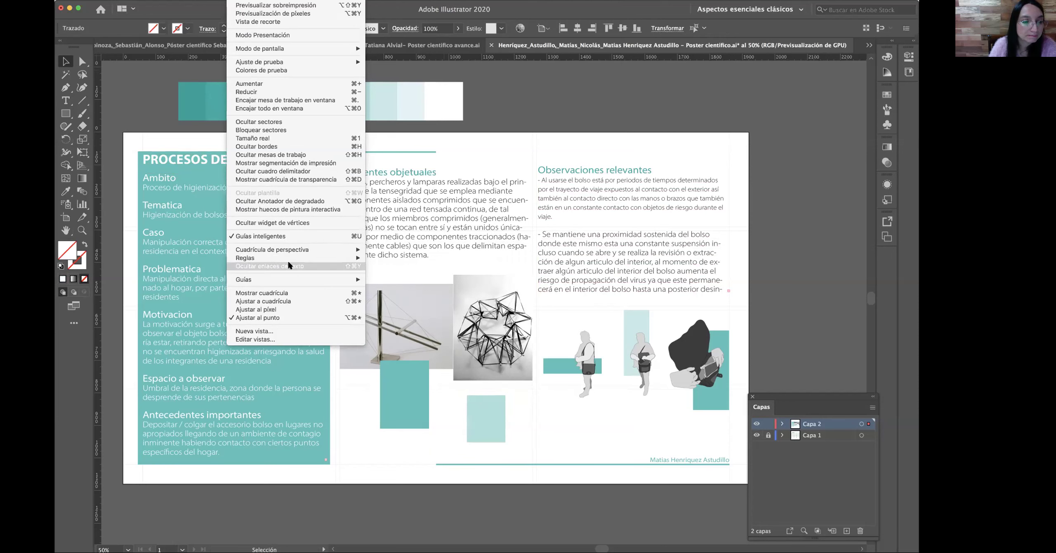
mouse_move(341, 279)
click(383, 281)
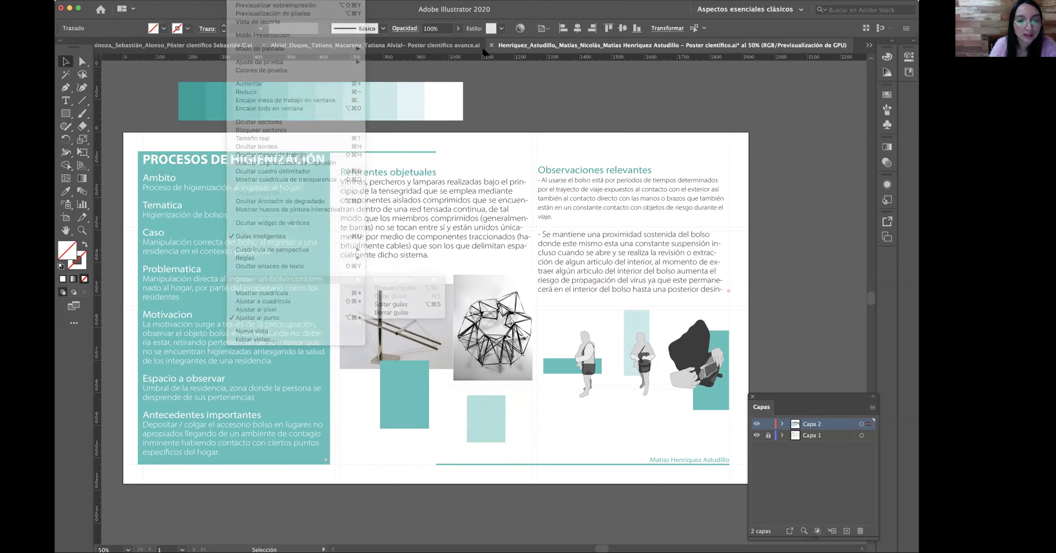
- Move the Referentes objetuales and Observaciones relevantes text blocks slightly up so their headings sit on the same line
drag(455, 168, 418, 172)
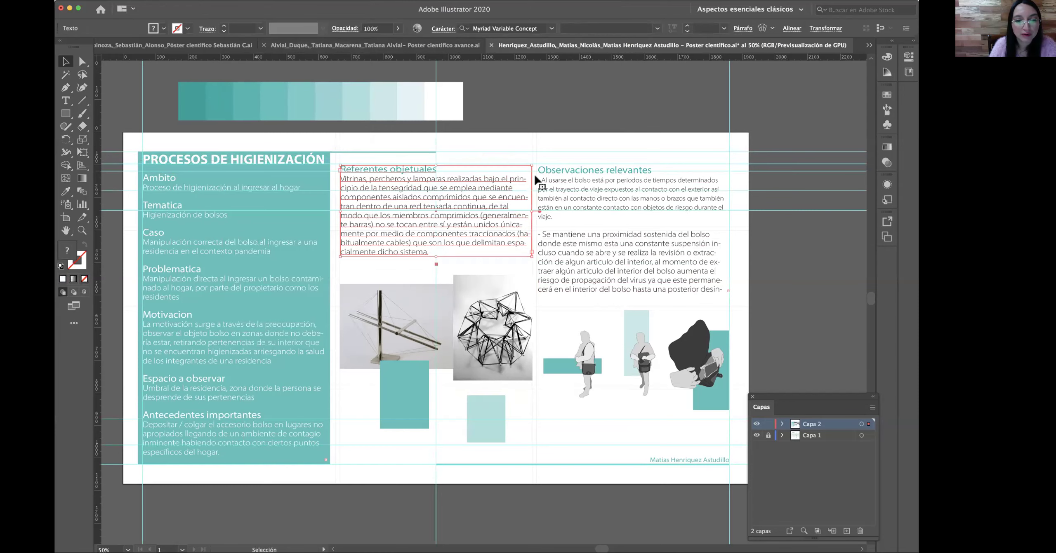
click(549, 176)
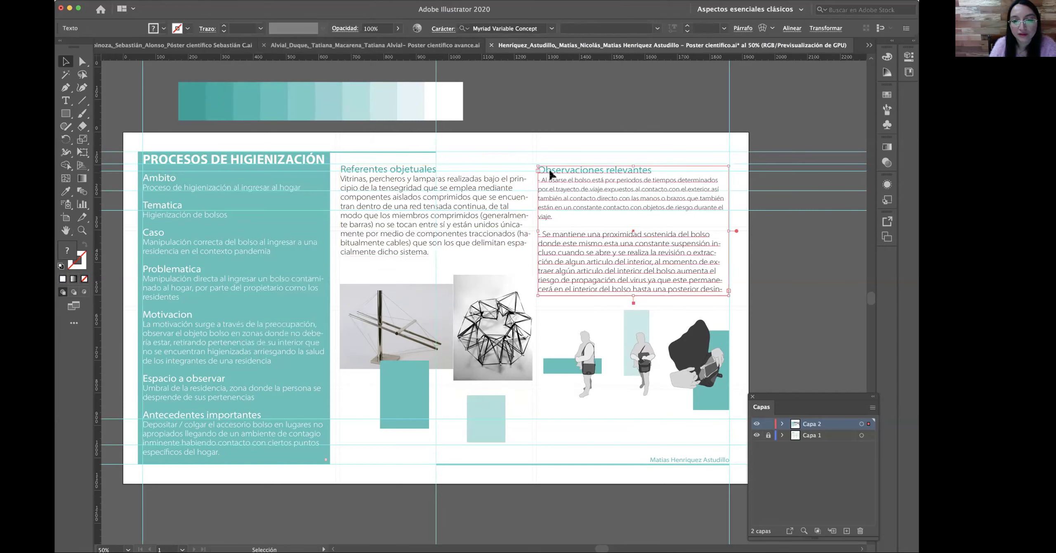
key(Up)
key(Up)
key(Up)
click(331, 154)
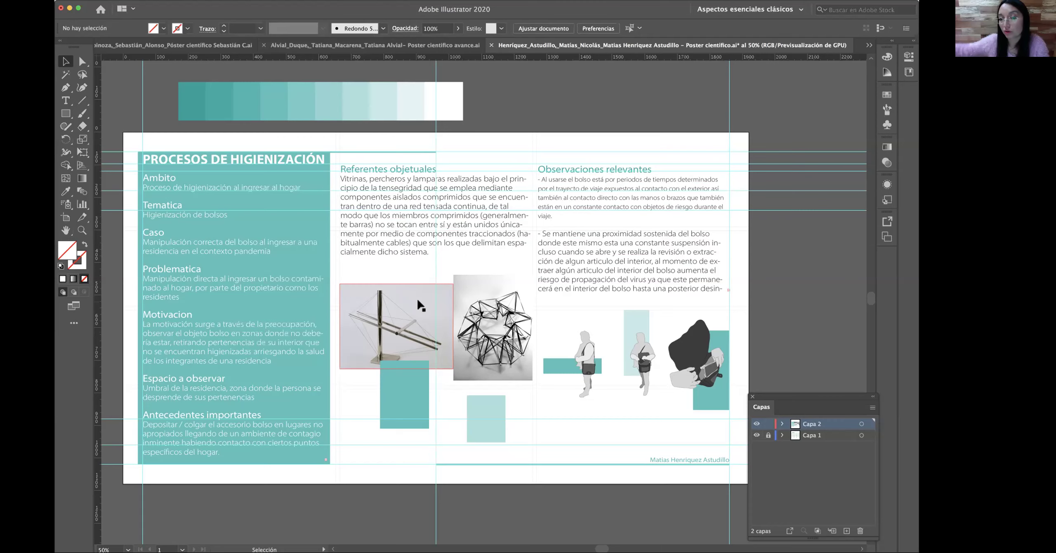
scroll(452, 236, up, 1)
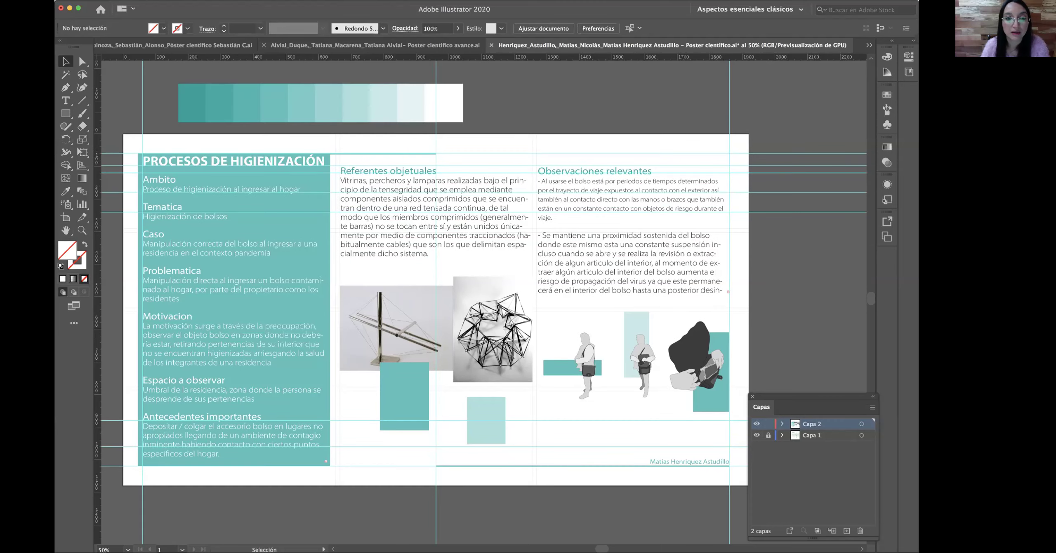
- Switch to the poster draft with the vertical title and triangle background, viewing its full layout at 50%
click(441, 45)
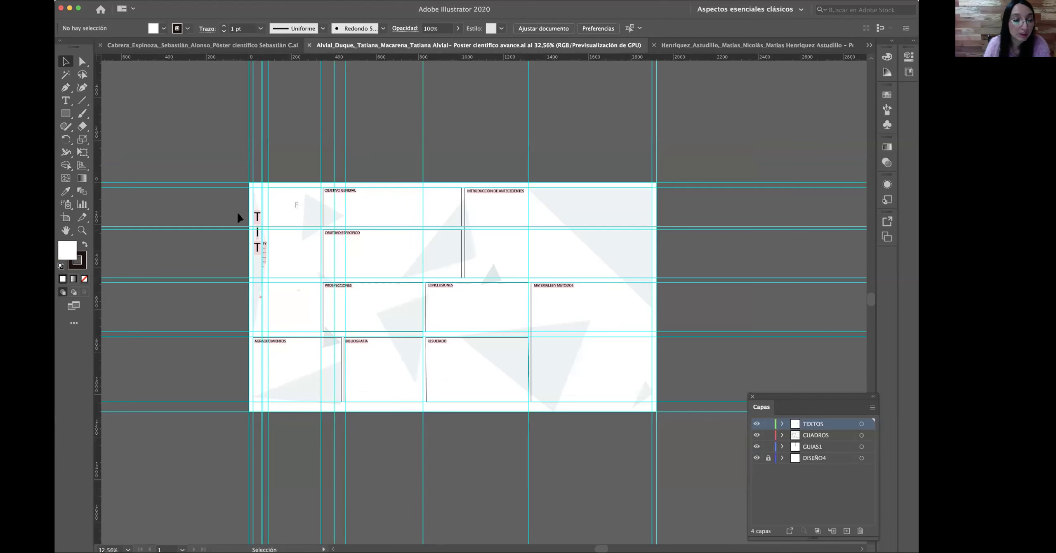
click(82, 230)
click(516, 278)
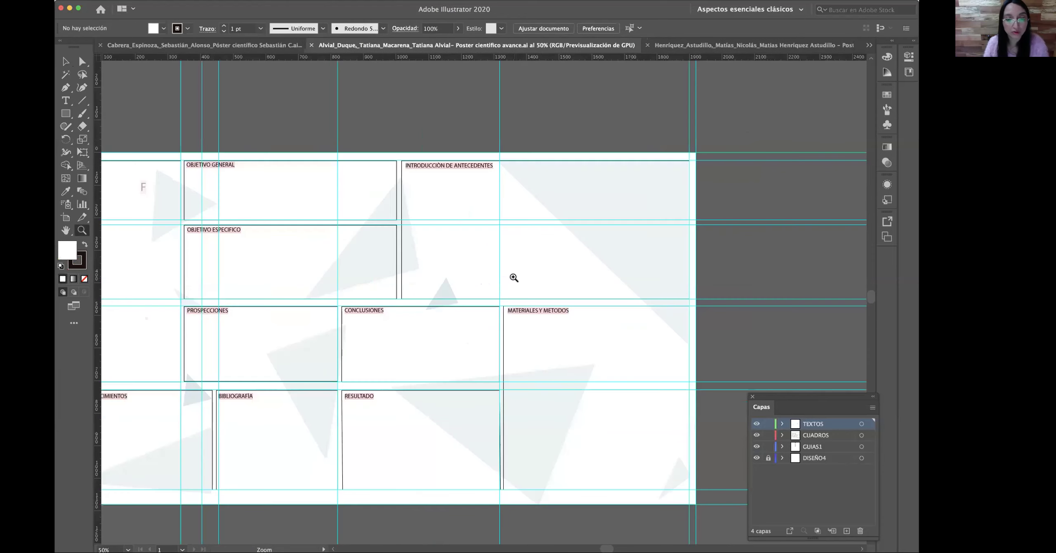
drag(468, 275, 579, 244)
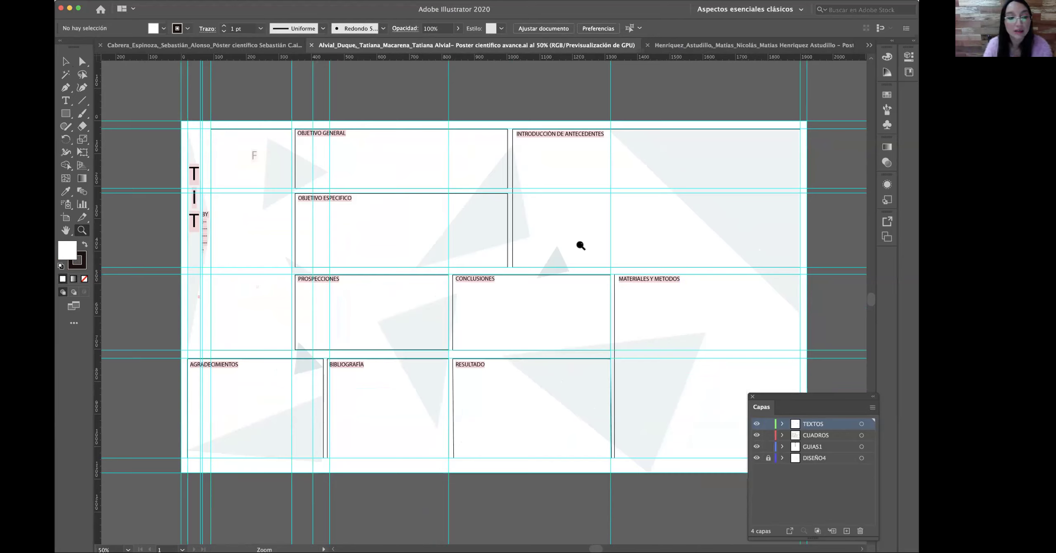
click(67, 63)
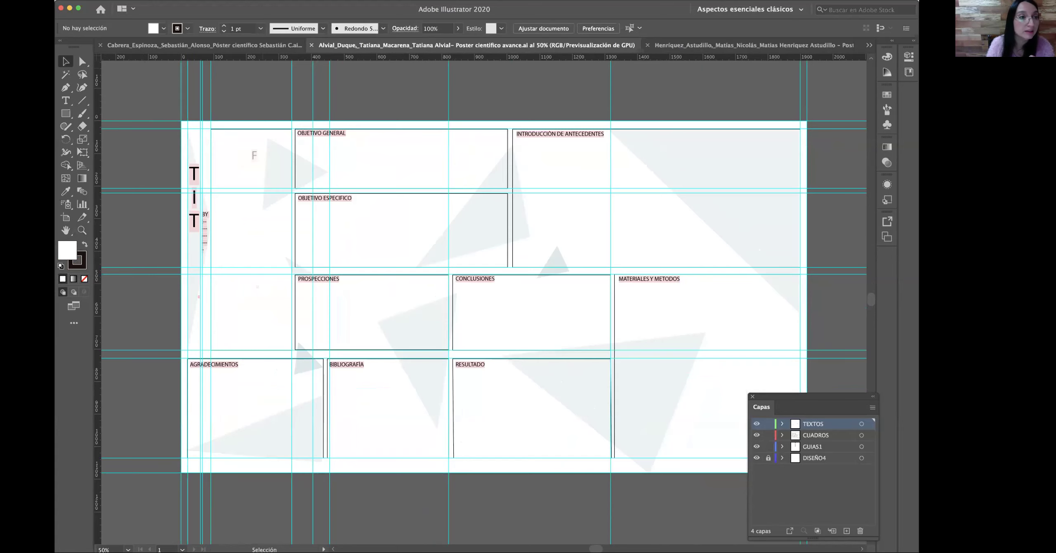
- Hide the guides and lengthen the vertical title's text frame downward into the Agradecimientos box
click(239, 1)
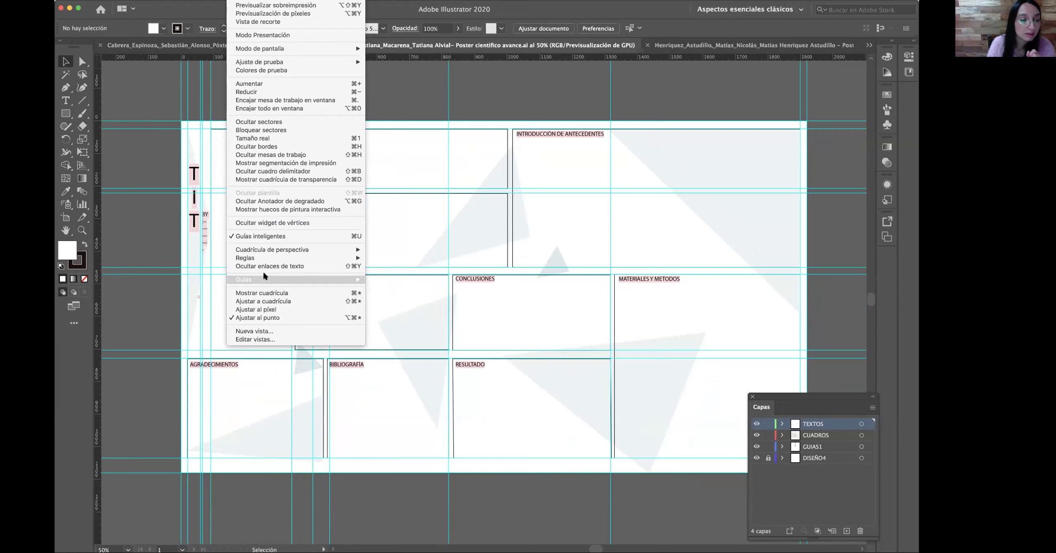
mouse_move(264, 279)
click(390, 280)
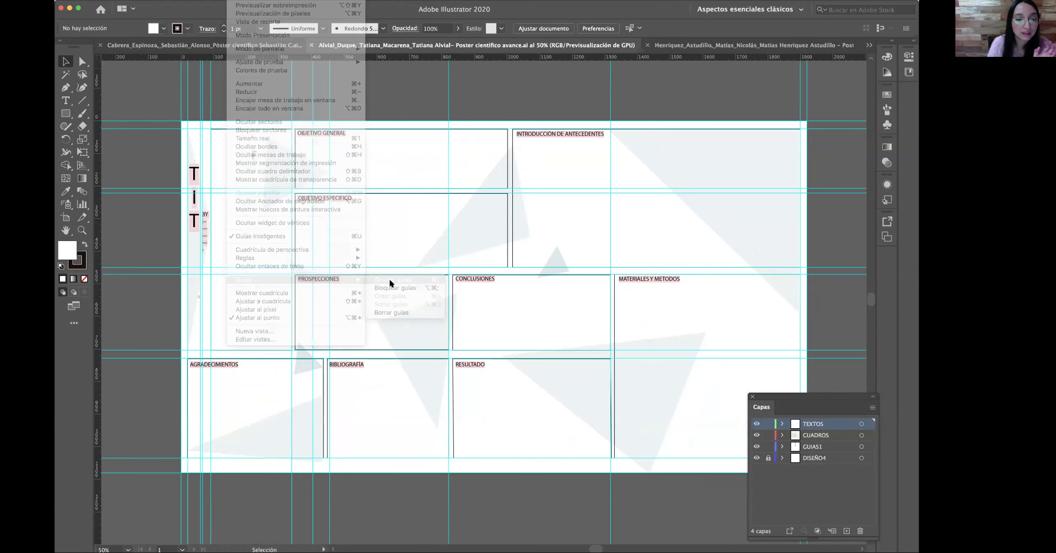
click(199, 213)
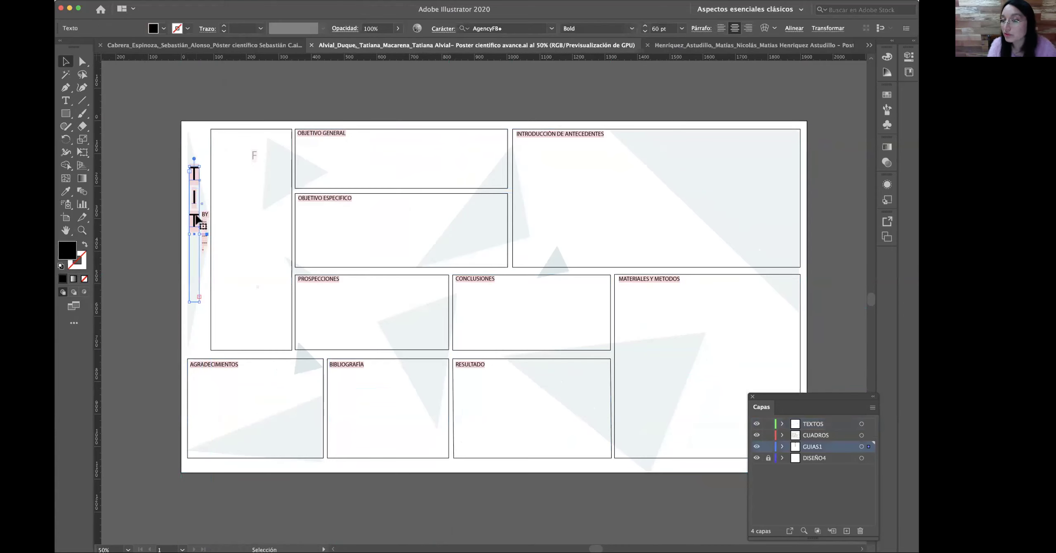
drag(199, 302, 199, 414)
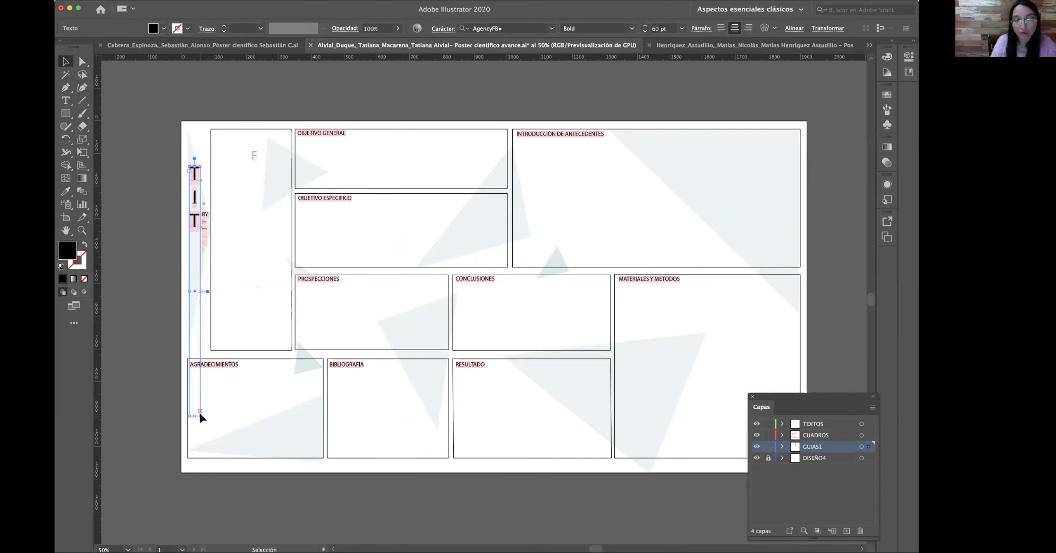
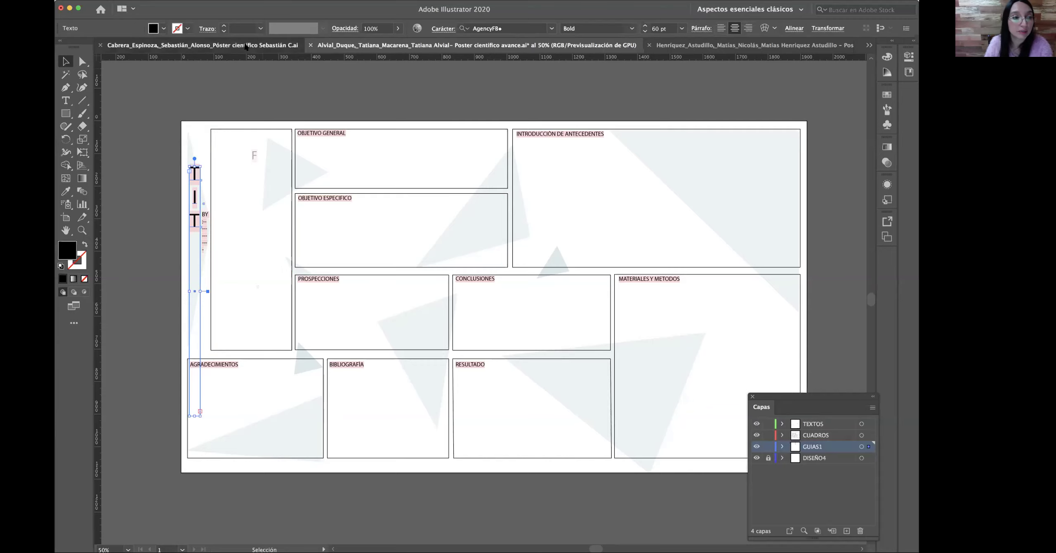
- Switch to the MODULO ORBITAL poster and view its three-column layout at 50%
click(136, 45)
click(82, 231)
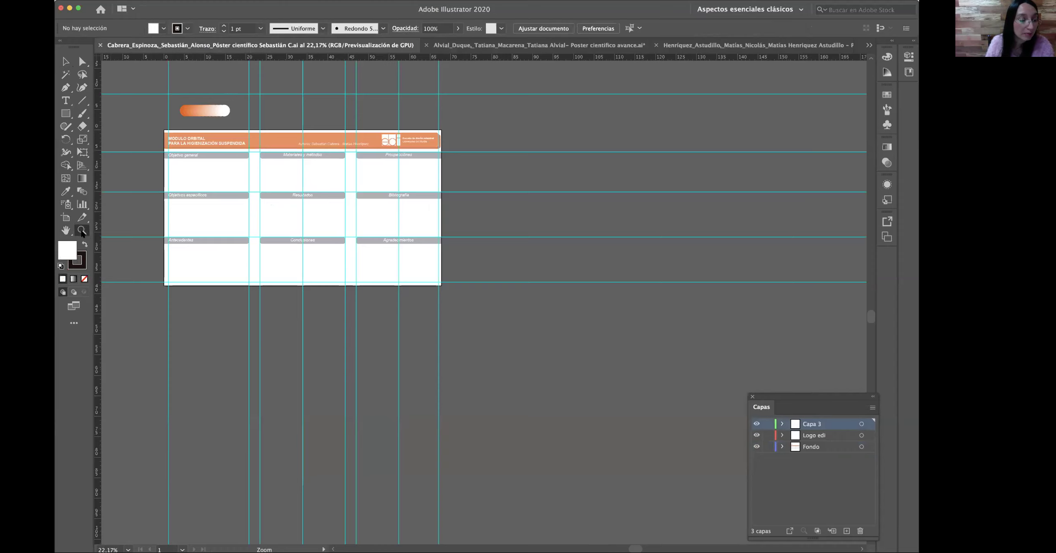
click(304, 190)
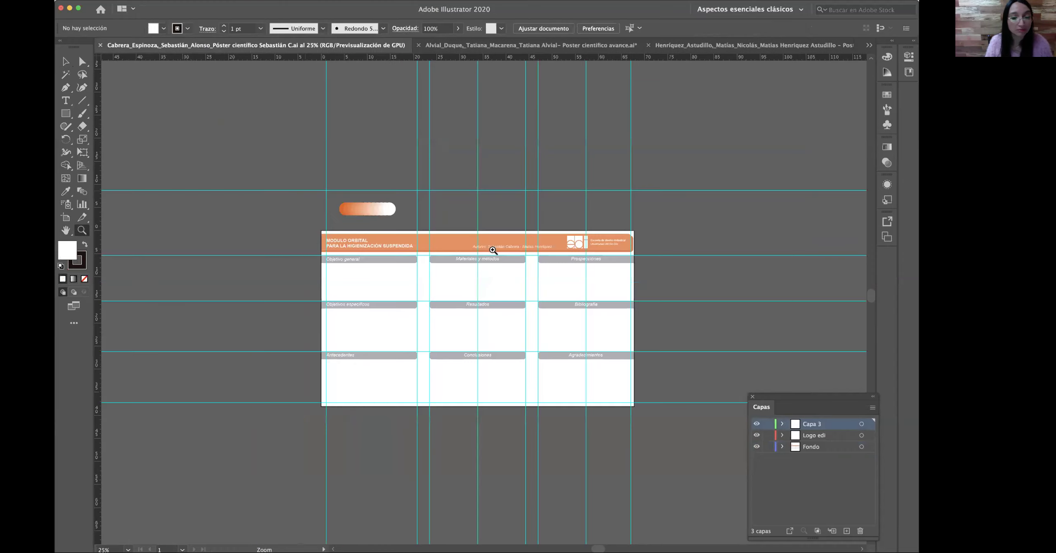
click(519, 311)
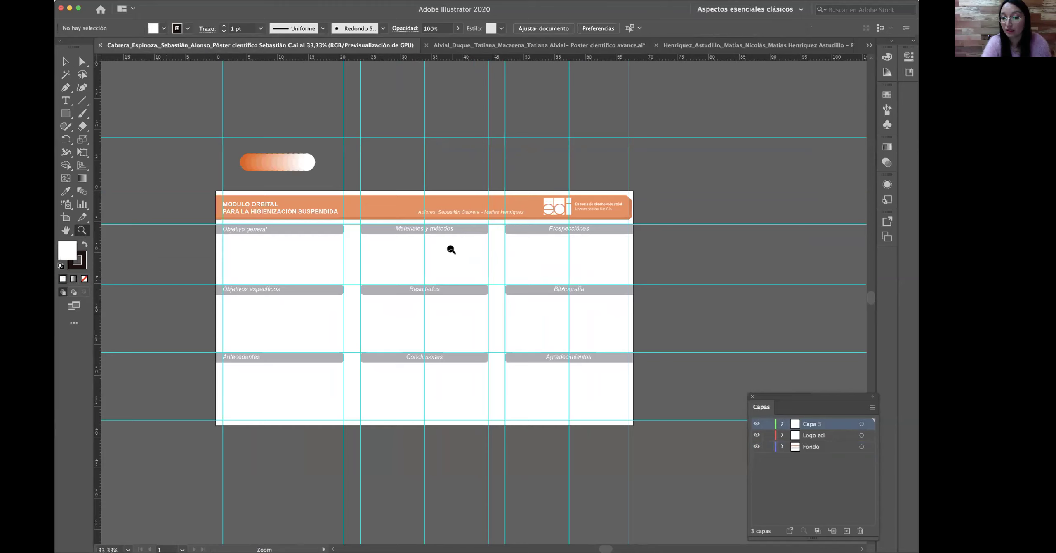
click(344, 243)
scroll(427, 195, down, 5)
scroll(427, 196, right, 4)
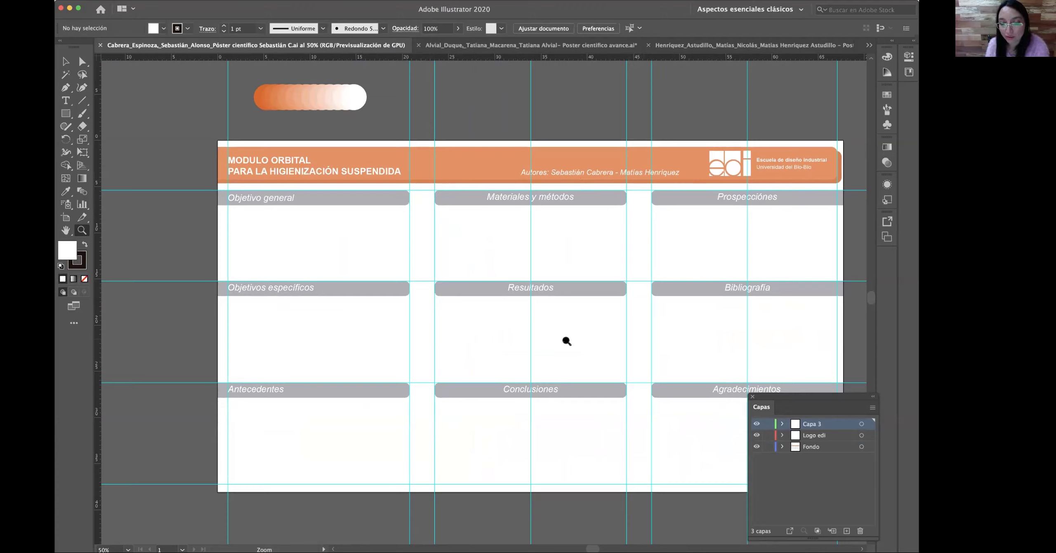
- Add an area text block of placeholder text below the Objetivo general heading, nearly as wide as its column
click(66, 62)
click(66, 113)
click(65, 100)
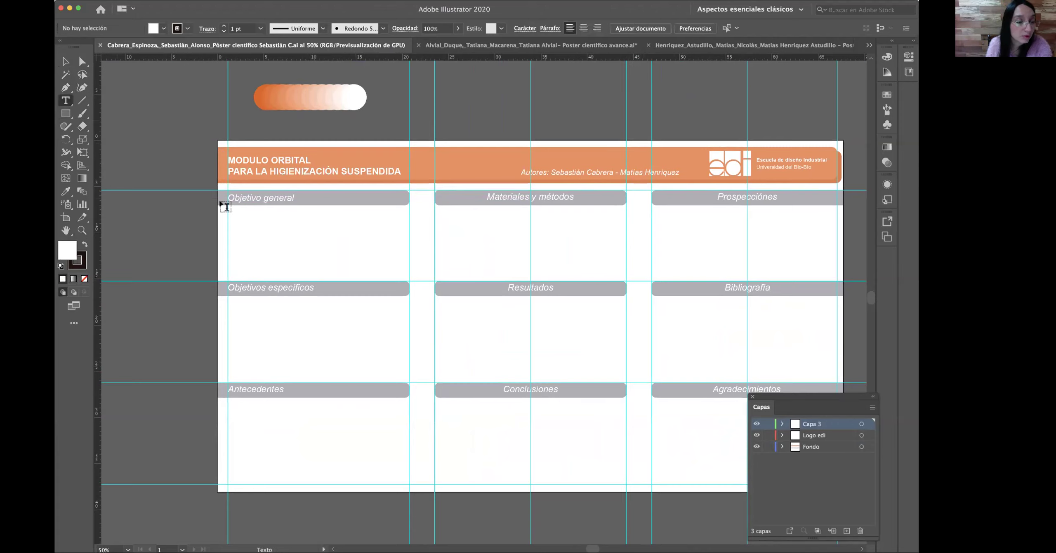
drag(231, 211, 409, 273)
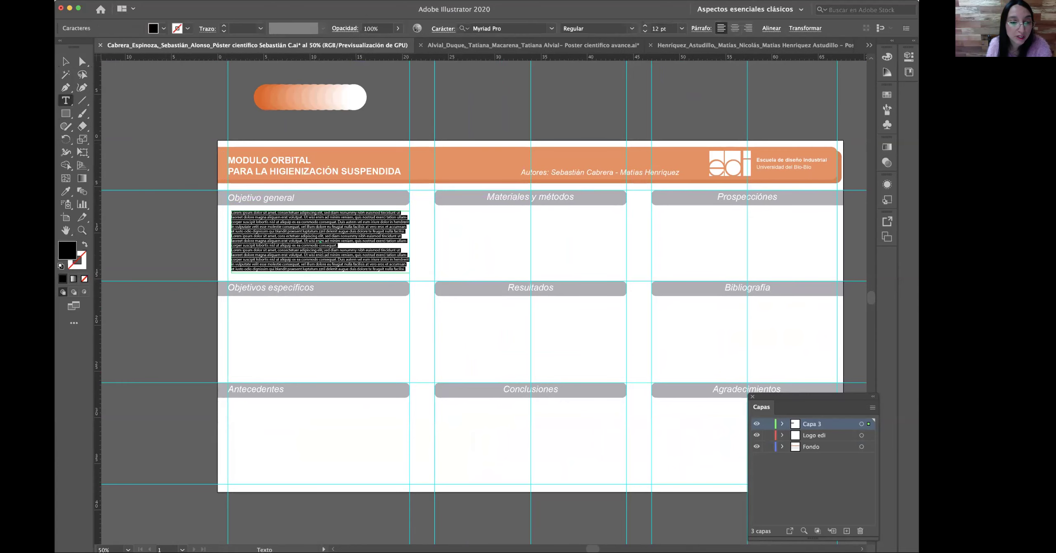
click(66, 62)
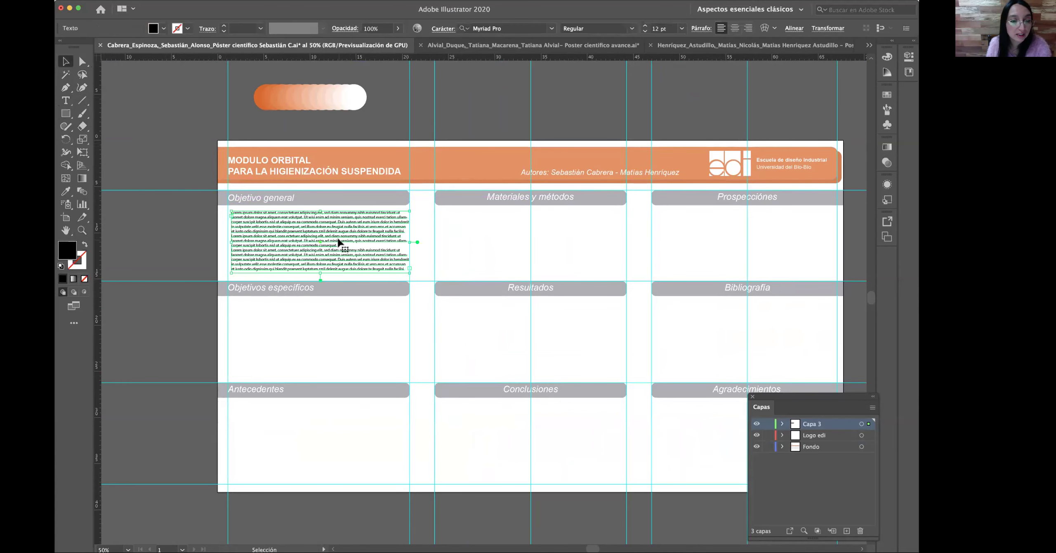
- Copy the placeholder text block below the Objetivos específicos, Materiales y métodos and Resultados headings
key(super+c)
key(super+v)
drag(394, 284, 456, 294)
drag(434, 326, 504, 342)
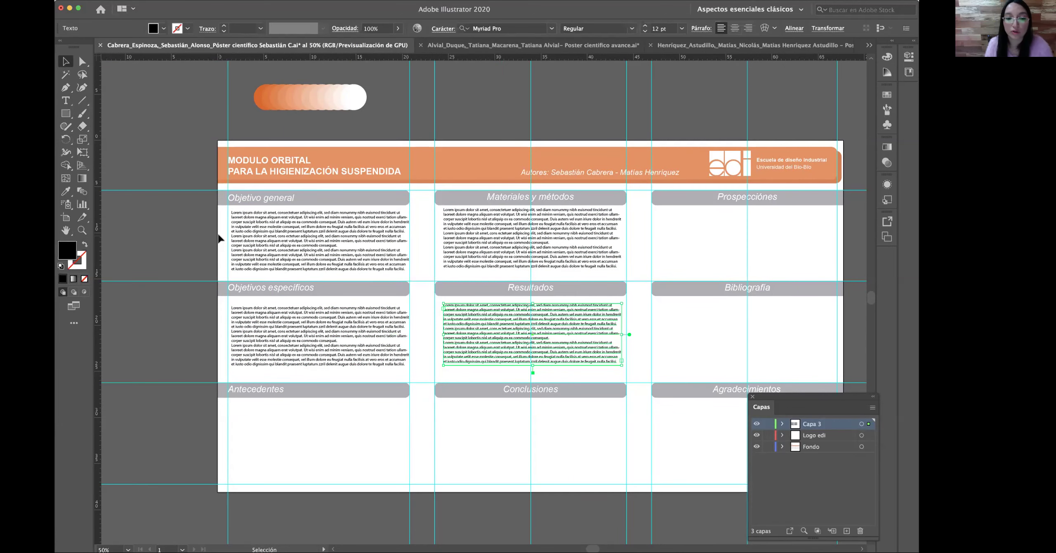
- Select the small rectangle at the outer end of the Prospecciónes heading bar to inspect how the bar meets the page edge
scroll(219, 236, up, 2)
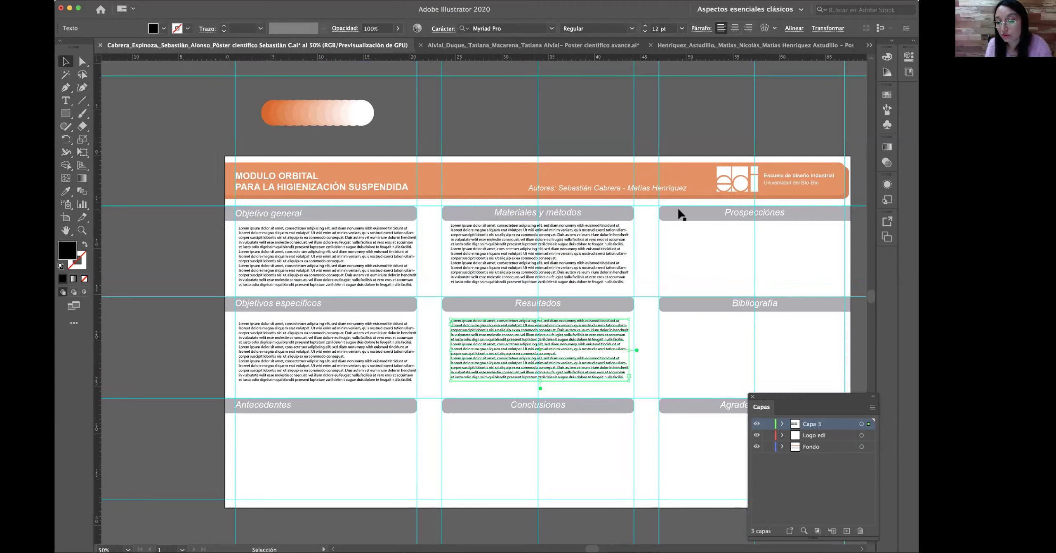
click(844, 214)
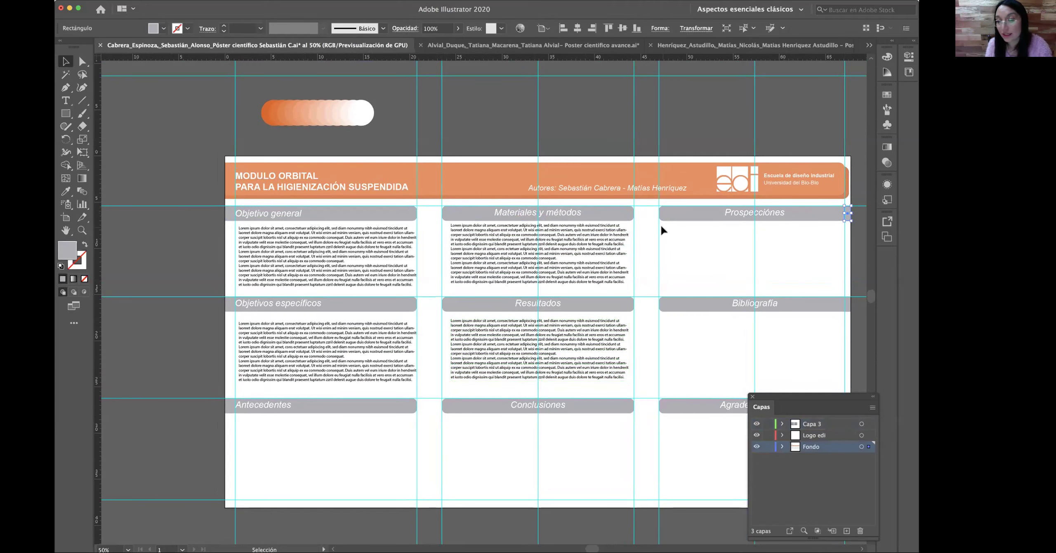
scroll(661, 230, down, 1)
scroll(662, 227, down, 1)
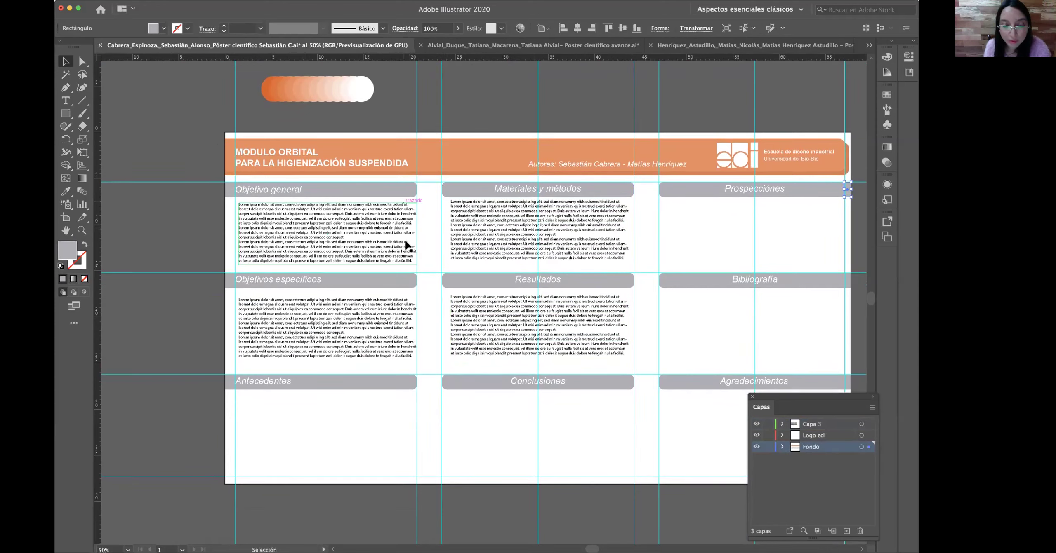
- Inspect the rounded Materiales y métodos heading bar and hide the guides on the MODULO ORBITAL poster
click(627, 193)
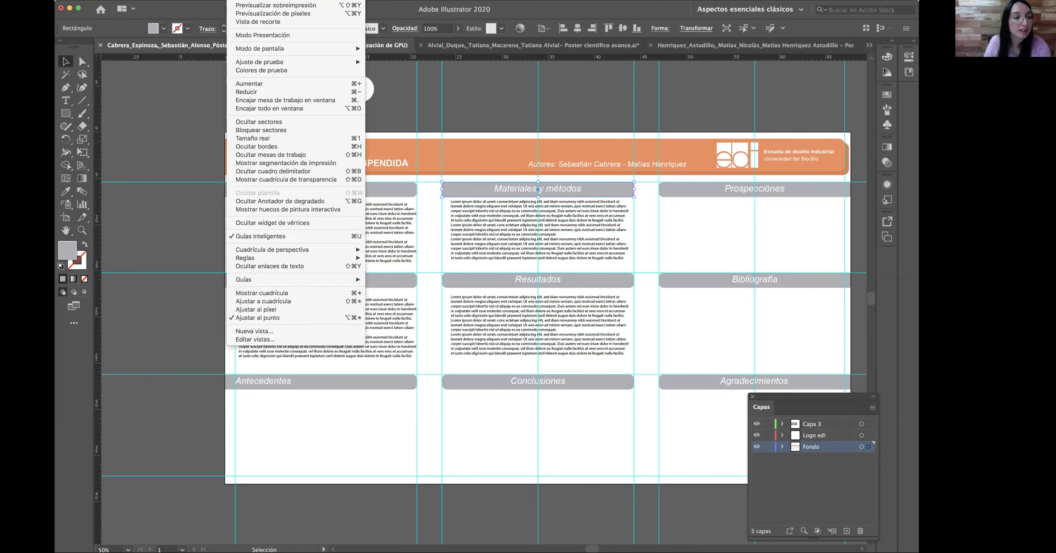
mouse_move(260, 258)
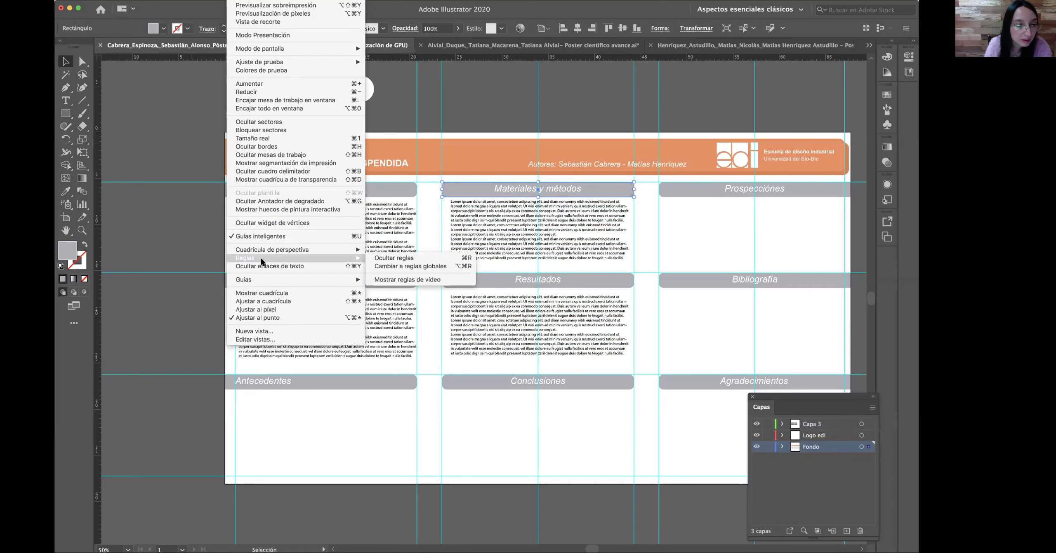
mouse_move(280, 279)
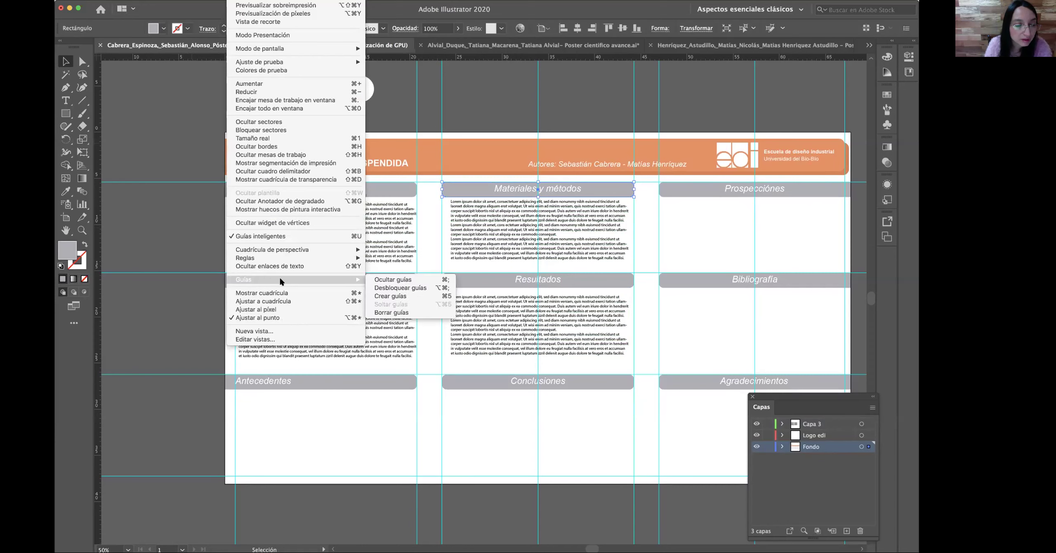
click(392, 280)
click(432, 219)
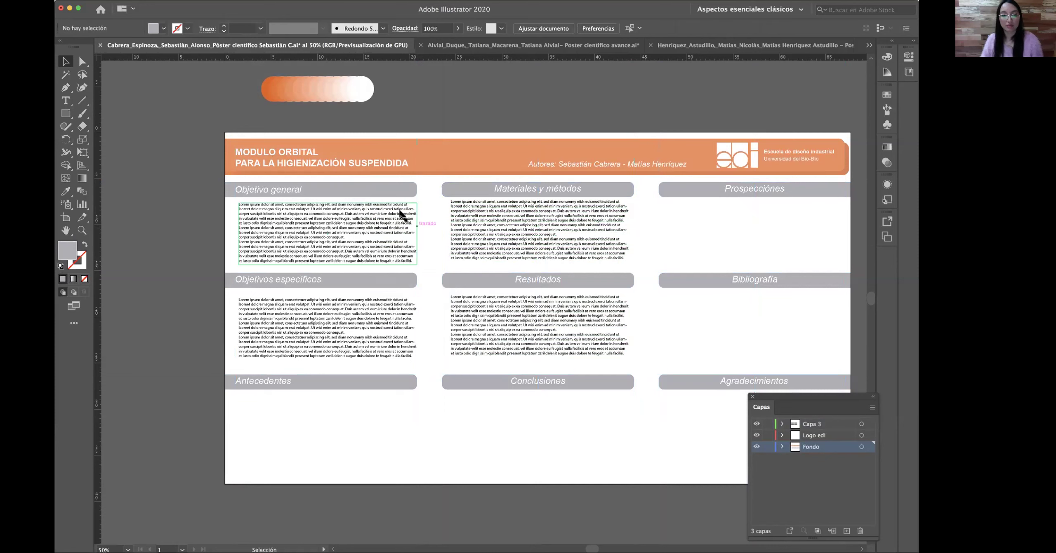
- Draw a grey square-cornered rectangle exactly over the rounded Materiales y métodos heading bar
click(67, 114)
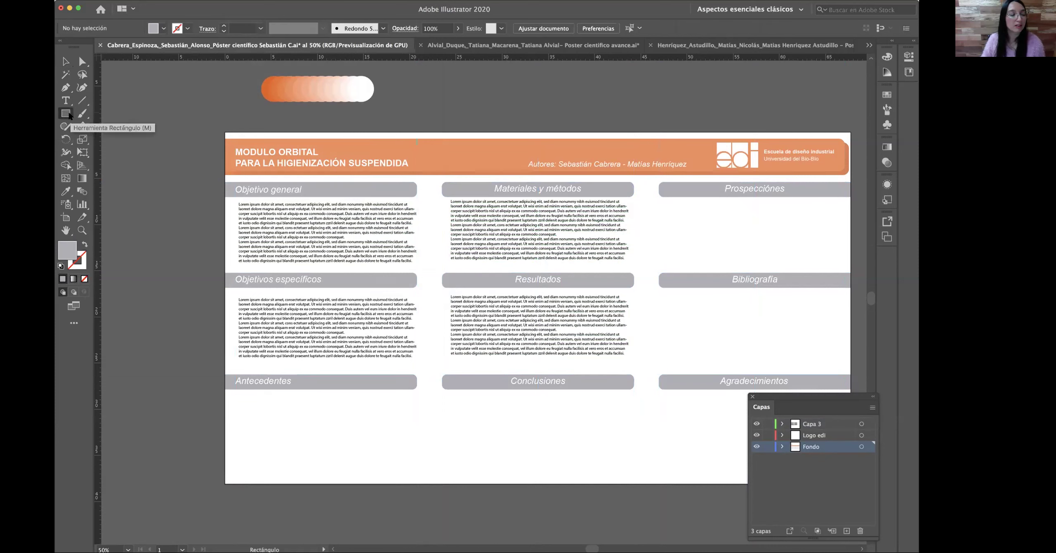
drag(68, 116, 90, 114)
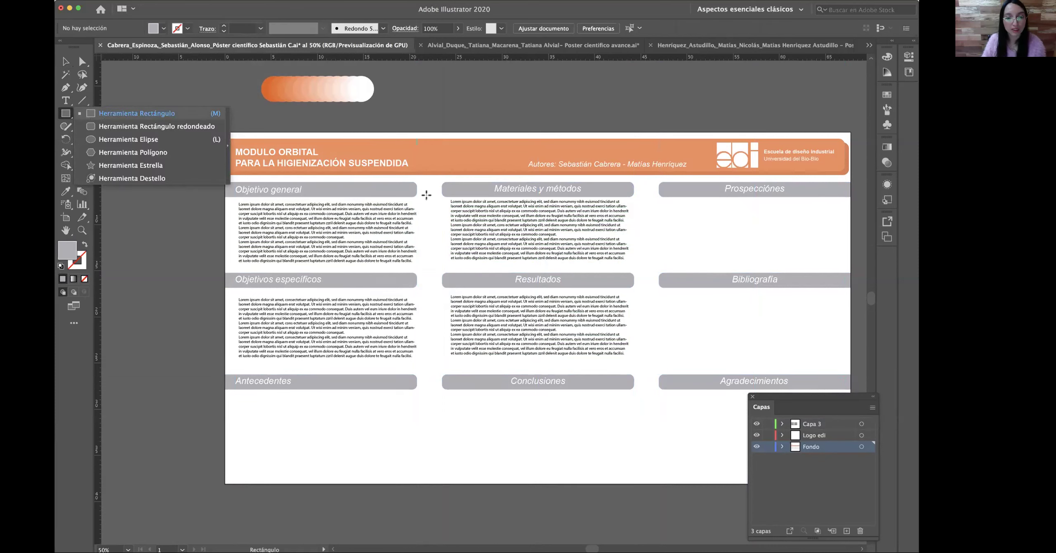
drag(442, 183, 634, 197)
click(65, 61)
click(149, 123)
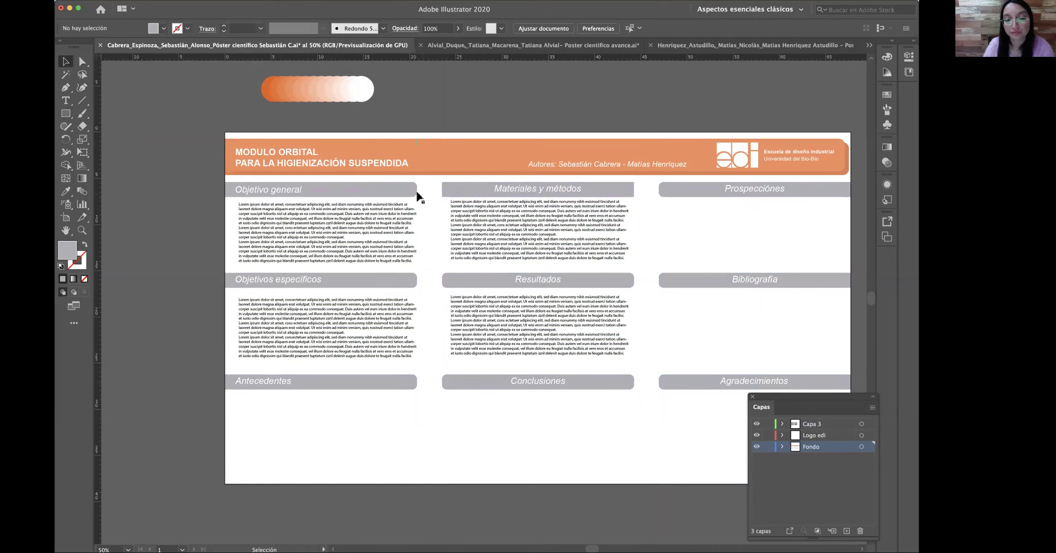
- Copy the grey square-cornered bar from Materiales y métodos over the rounded Resultados and Conclusiones heading bars
click(454, 192)
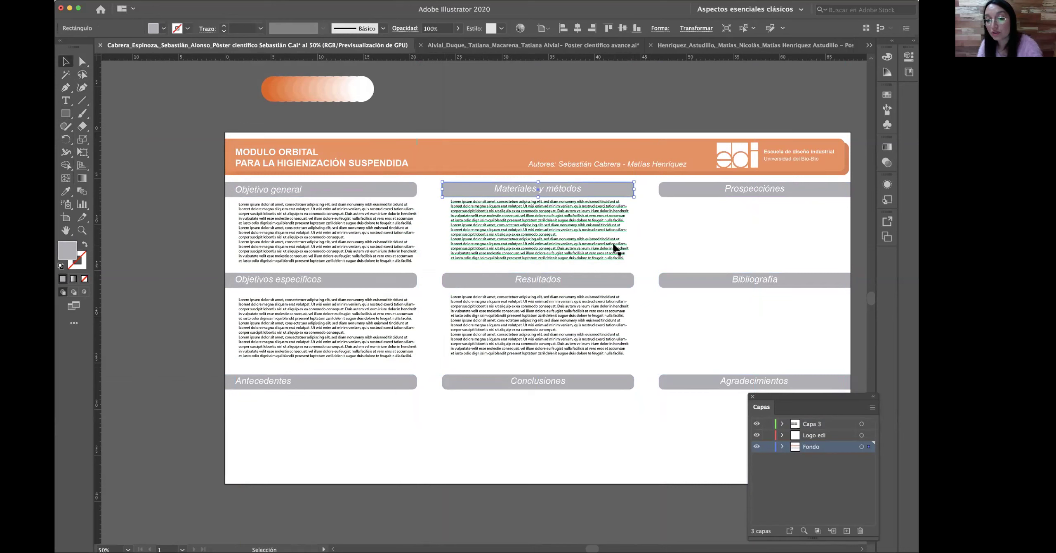
click(665, 232)
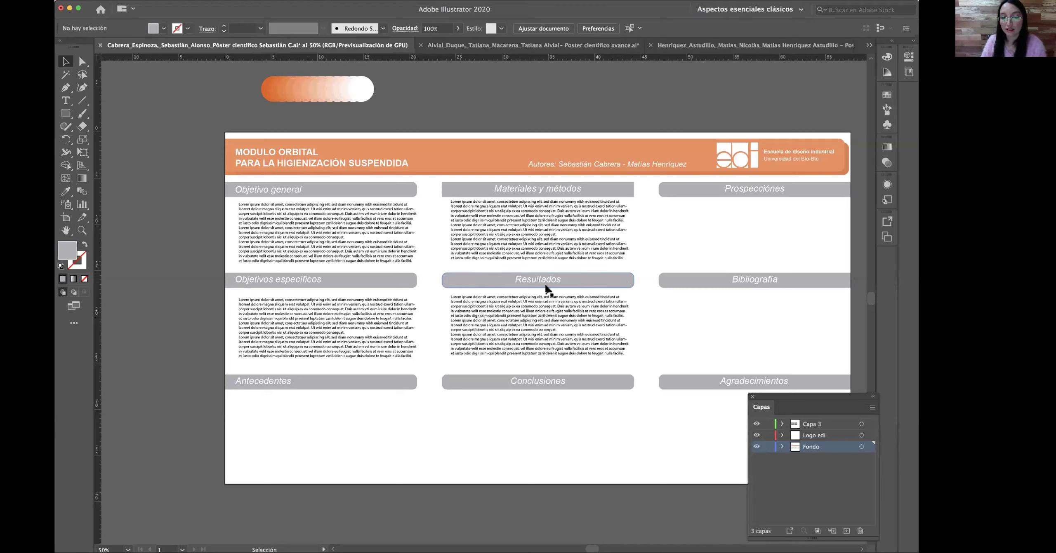
click(463, 189)
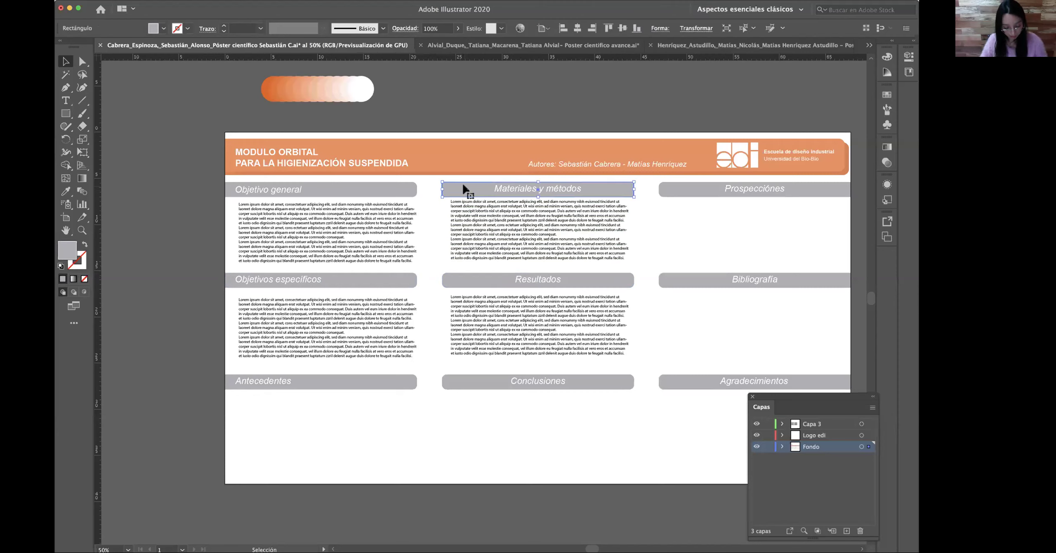
drag(463, 189, 490, 284)
click(655, 308)
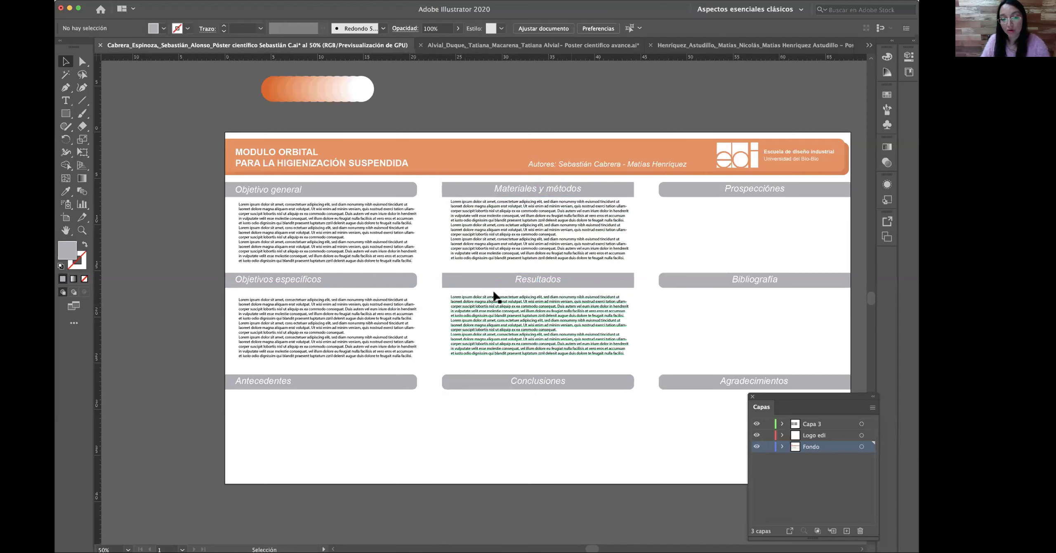
click(466, 287)
key(a)
drag(466, 288, 487, 388)
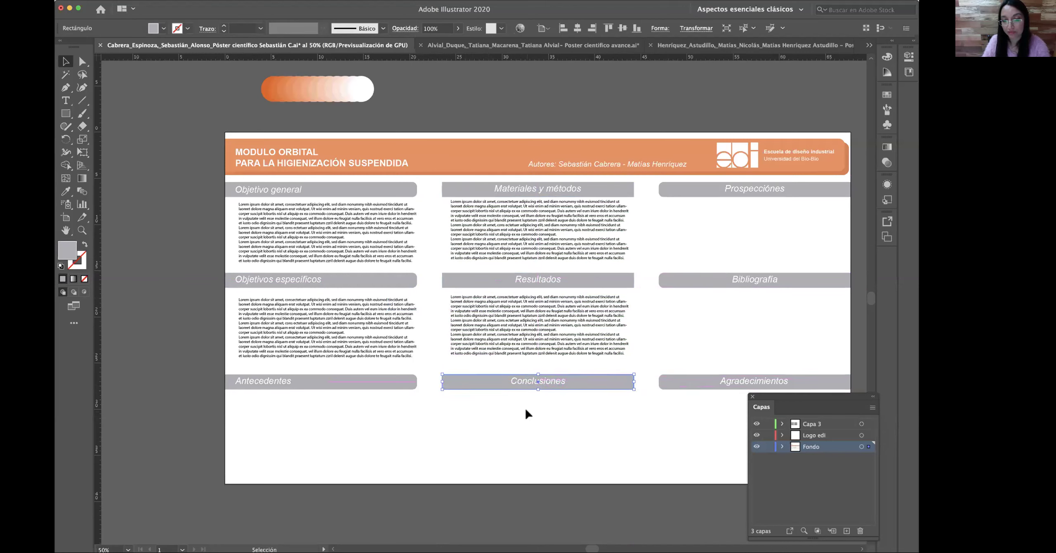
click(288, 370)
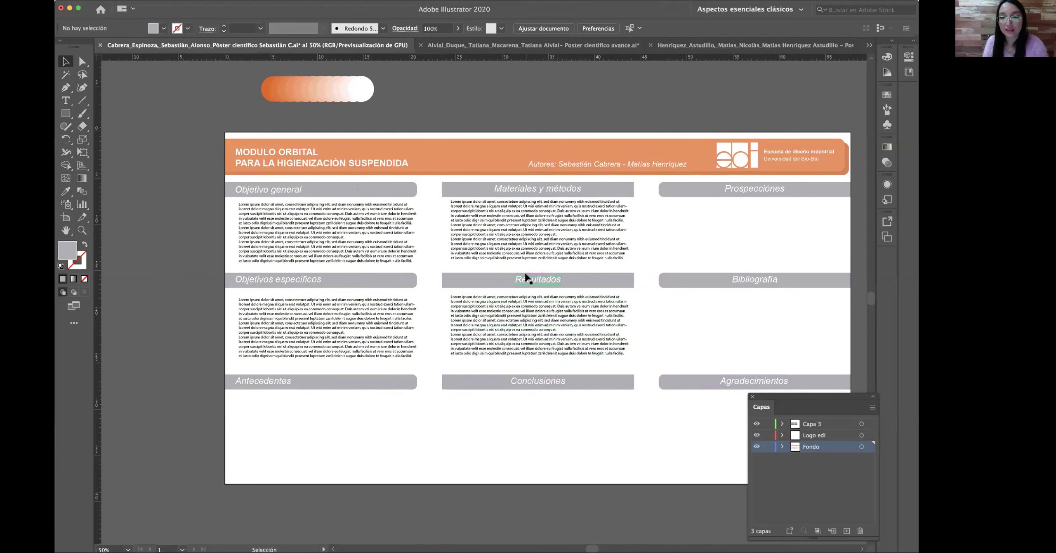
- Try to shrink the edi logo in the orange header and move it closer to the school name, and undo the resizing
click(742, 154)
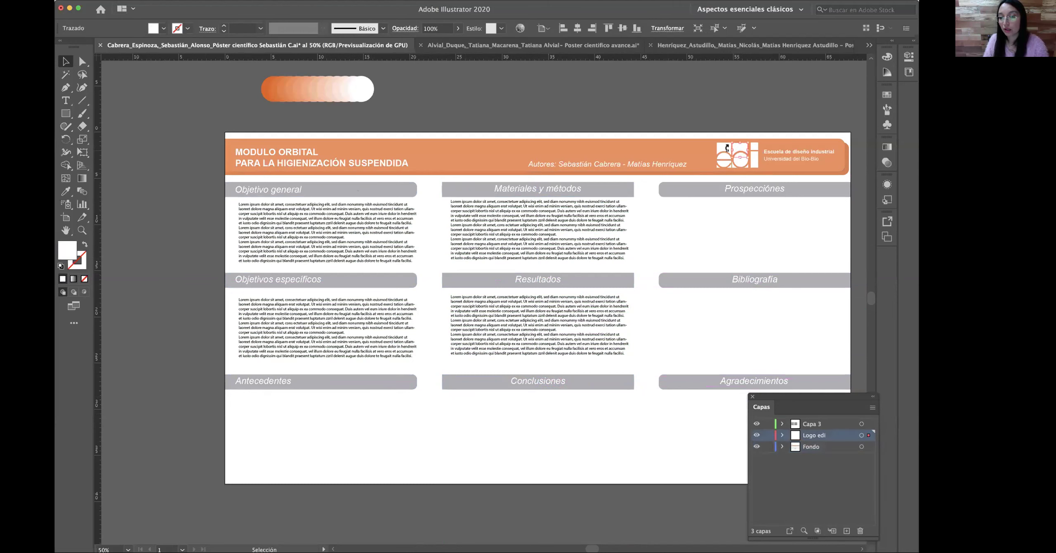
click(711, 124)
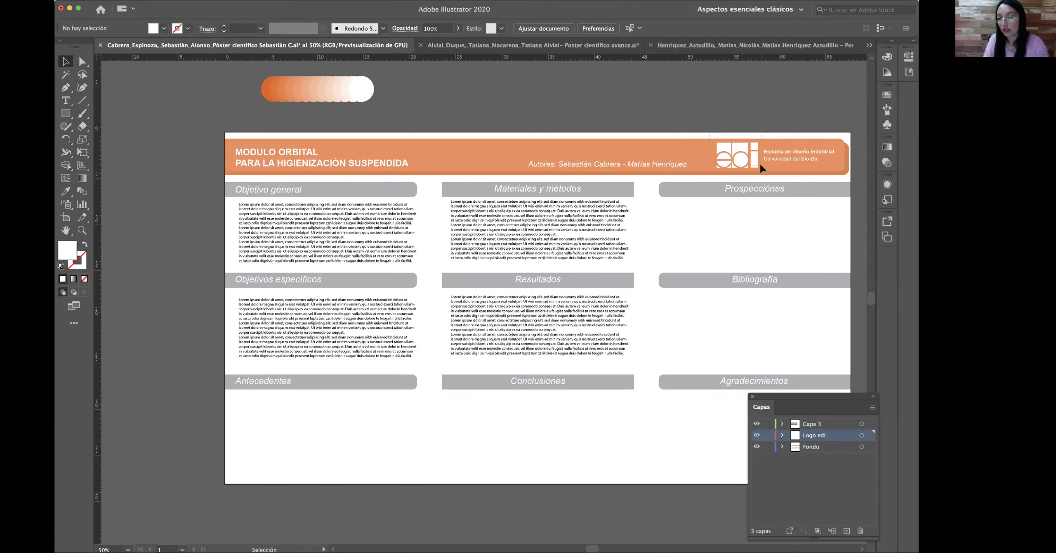
drag(759, 164, 758, 162)
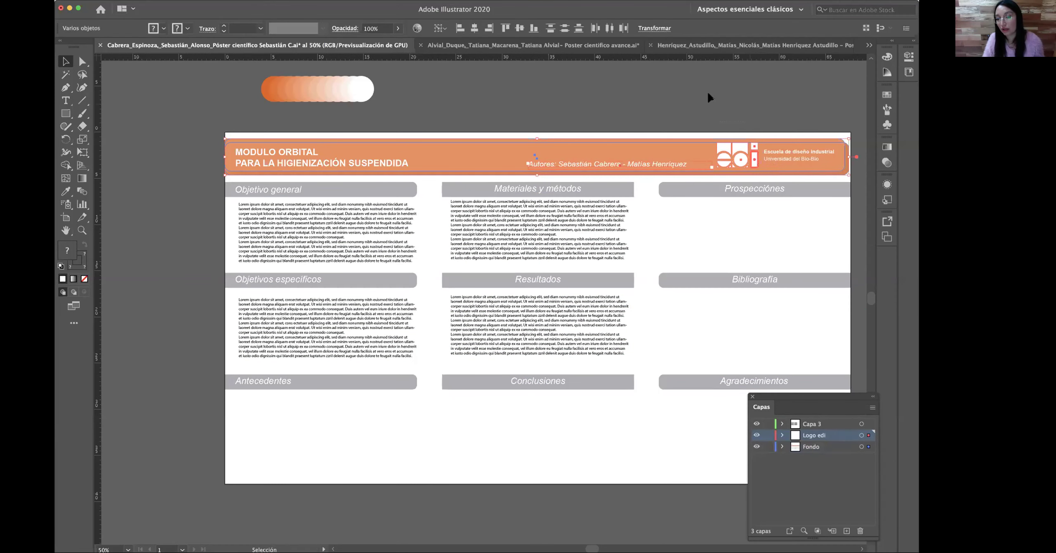
click(729, 124)
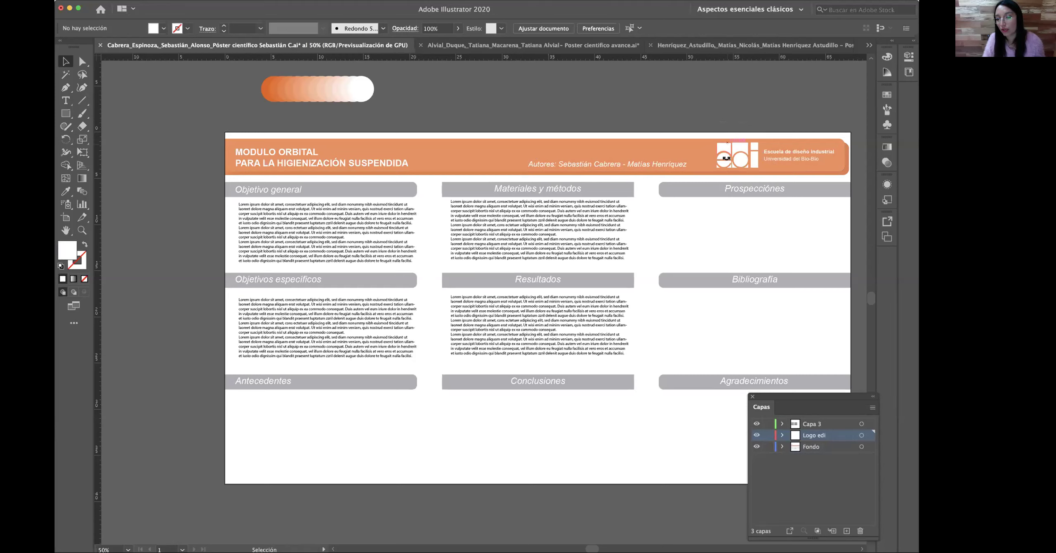
click(756, 167)
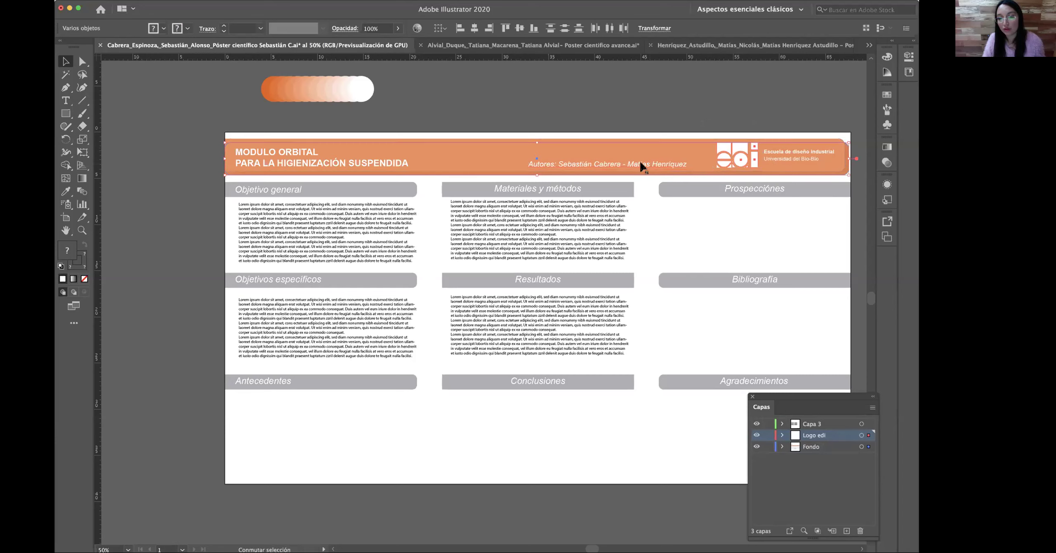
shift+click(588, 142)
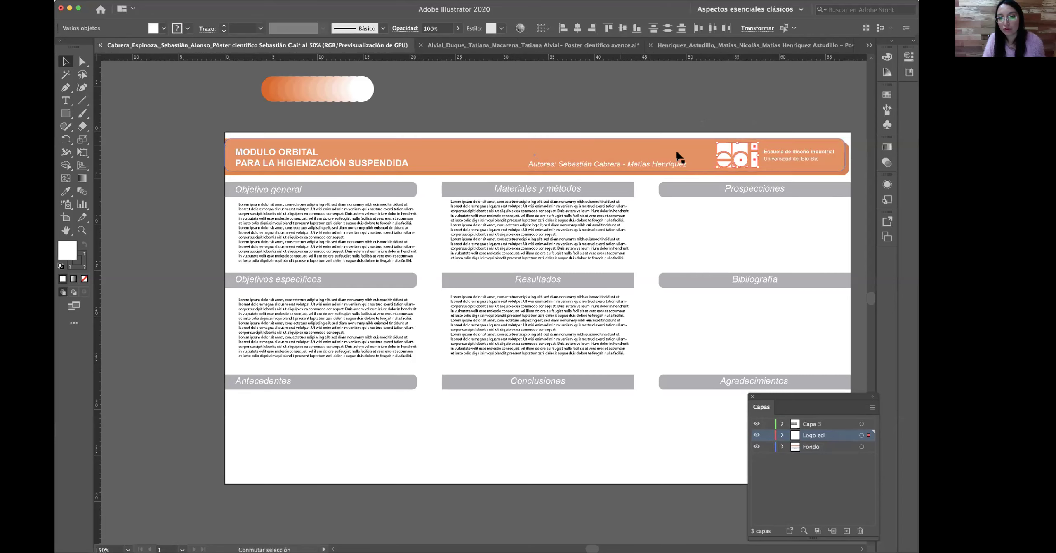
drag(759, 144, 750, 156)
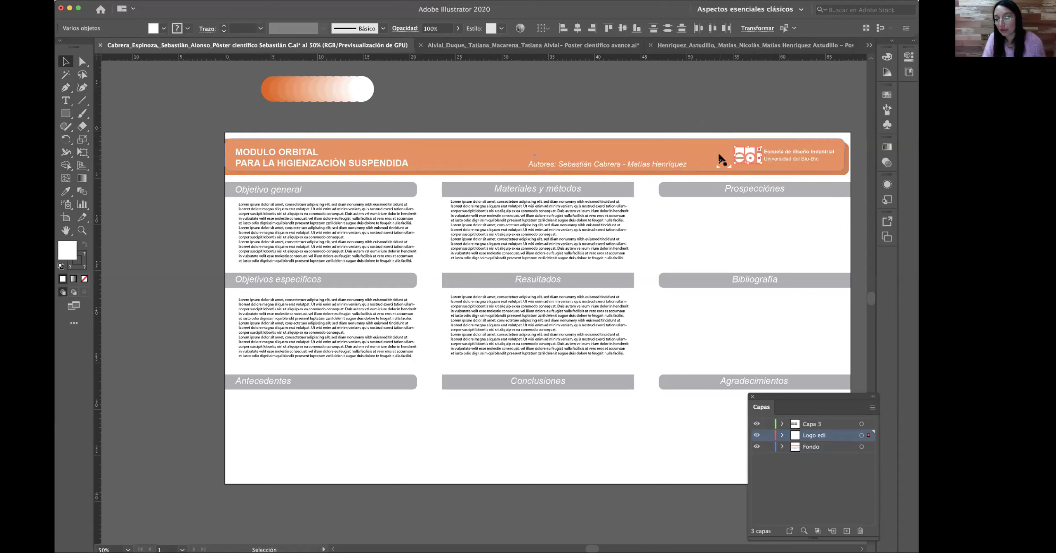
key(z)
key(super+z)
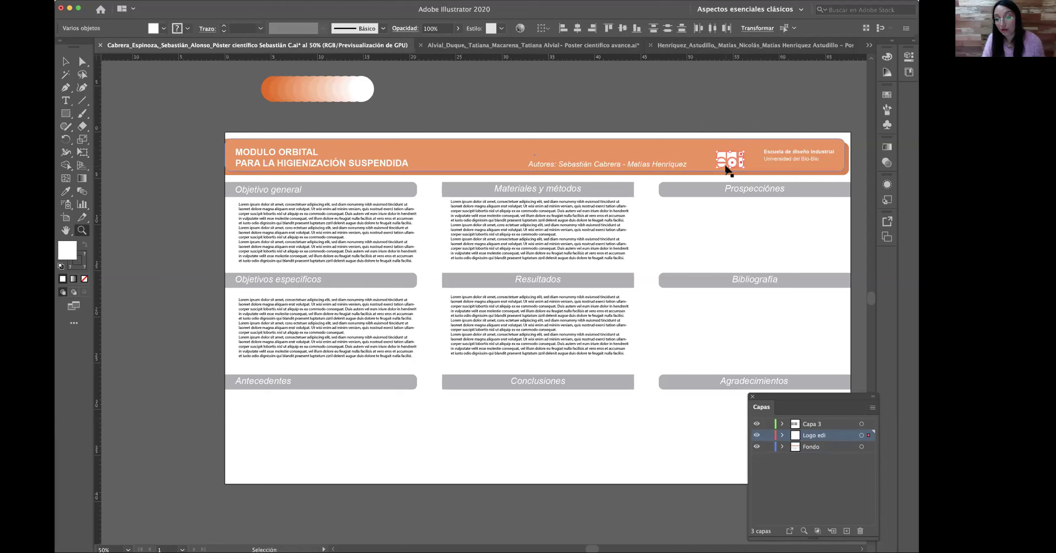
click(706, 117)
click(66, 61)
scroll(451, 231, down, 5)
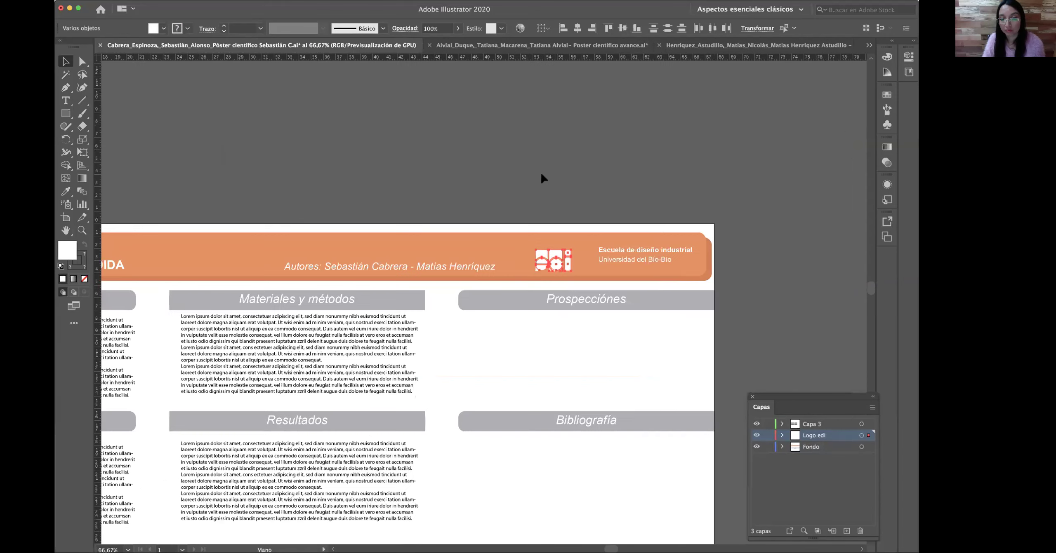
click(544, 180)
click(566, 260)
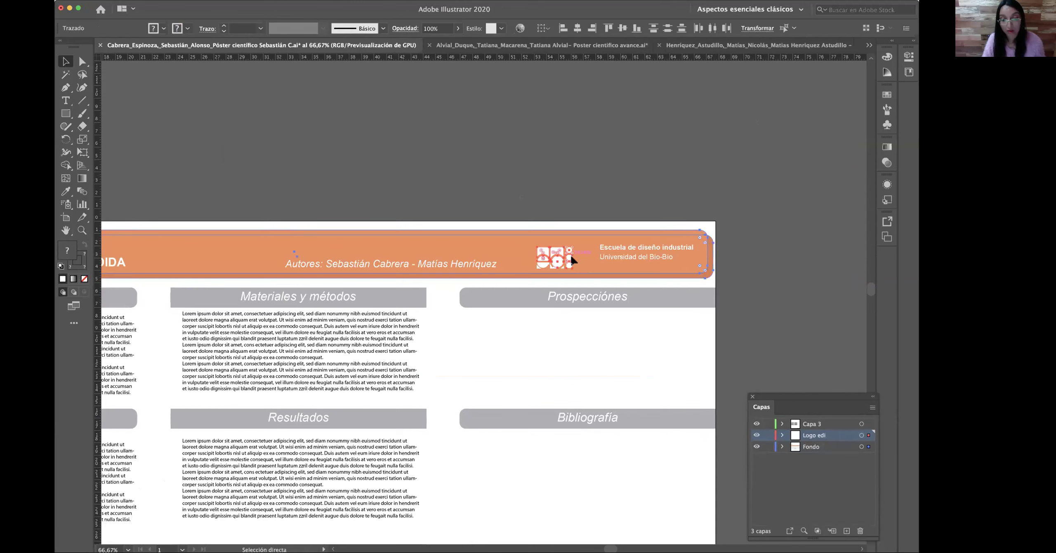
click(523, 215)
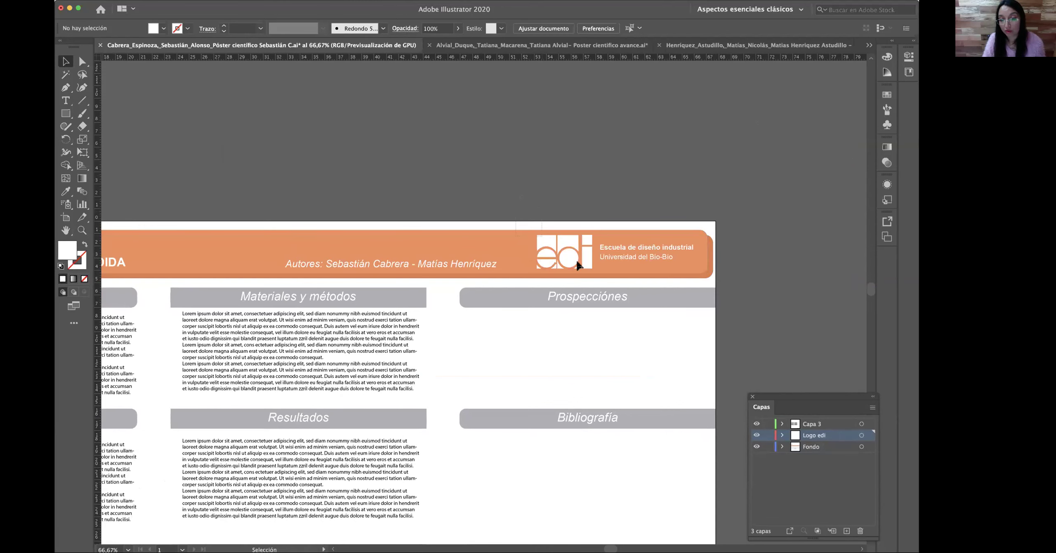
- Shrink only the edi logo in the orange header and place it directly beside the Escuela de diseño industrial text
click(598, 275)
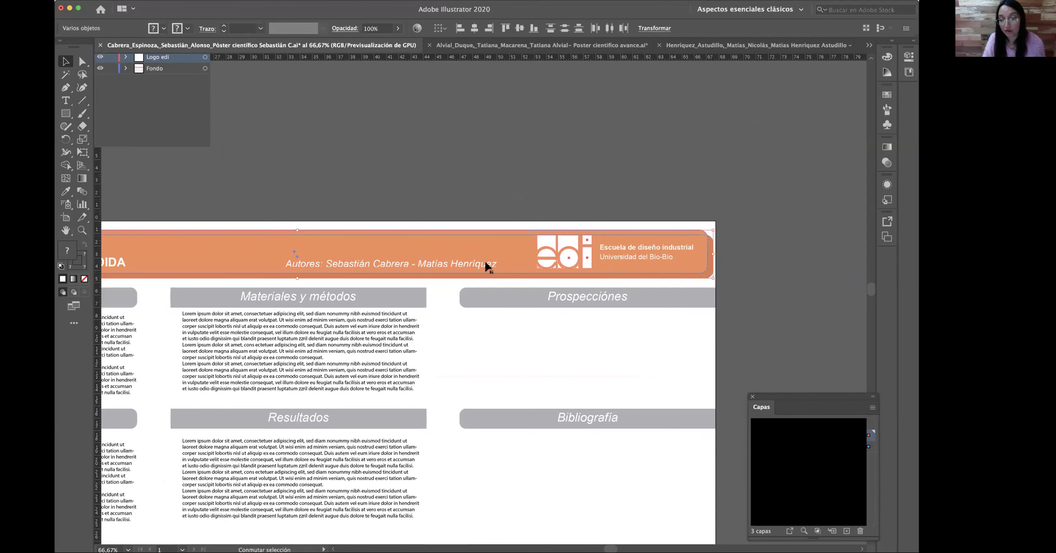
shift+click(502, 238)
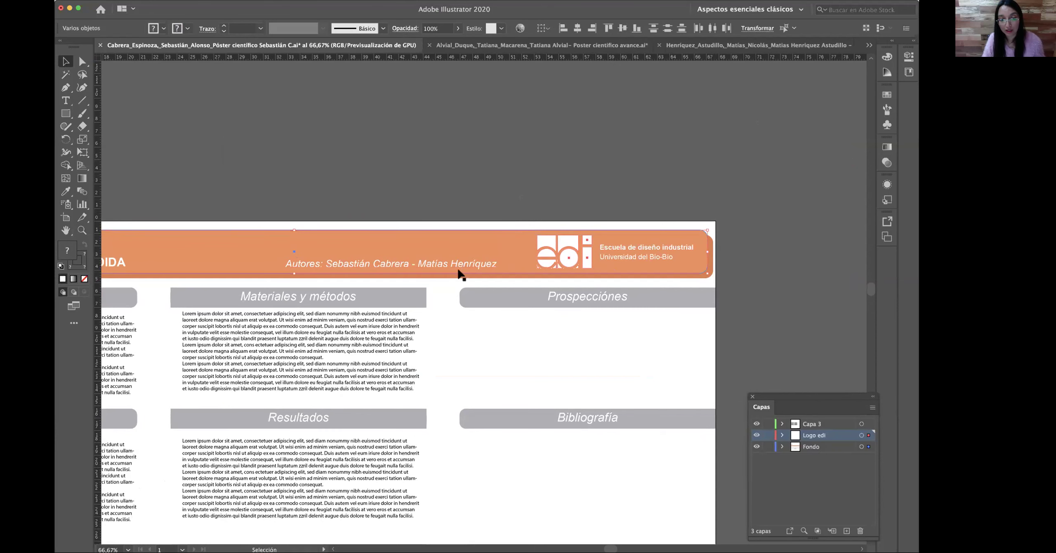
shift+click(504, 271)
mouse_move(590, 236)
mouse_down()
mouse_move(574, 250)
mouse_move(595, 245)
mouse_up()
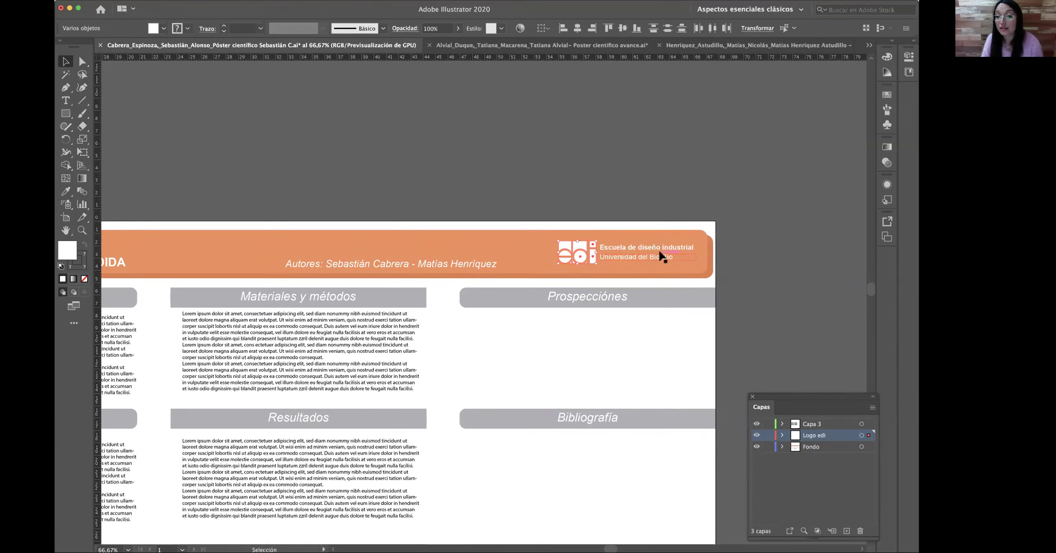
click(503, 211)
key(z)
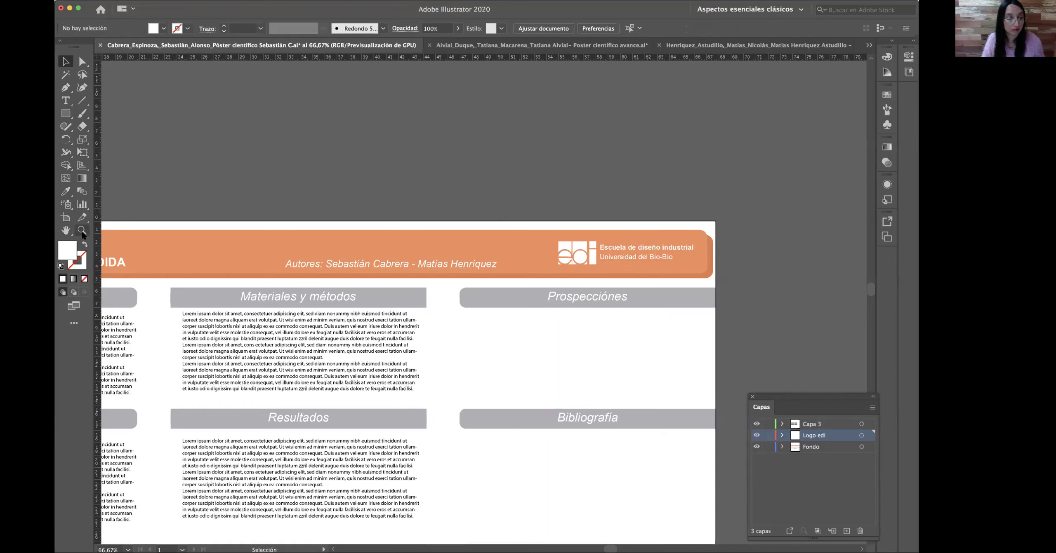
alt+click(594, 232)
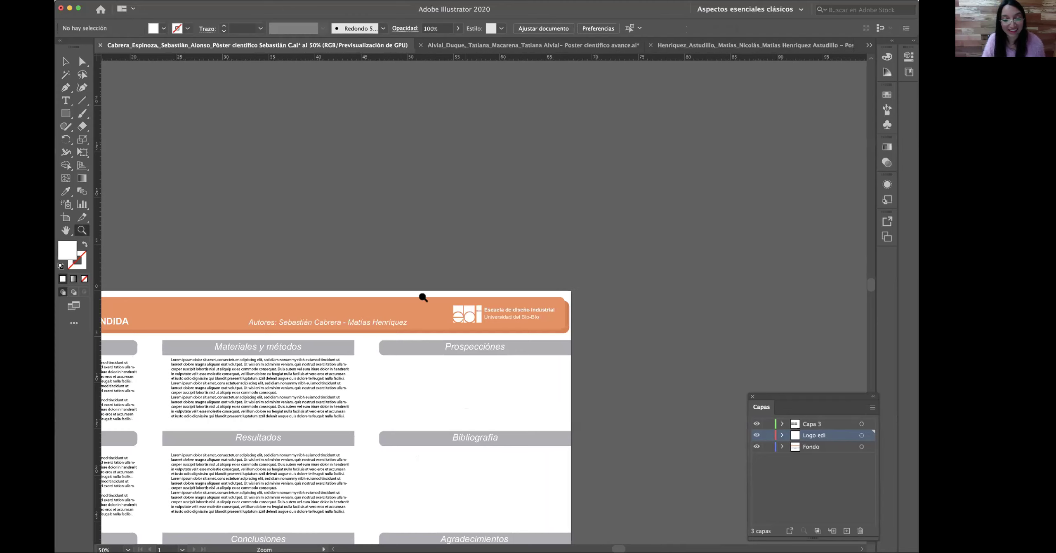
drag(427, 286, 582, 178)
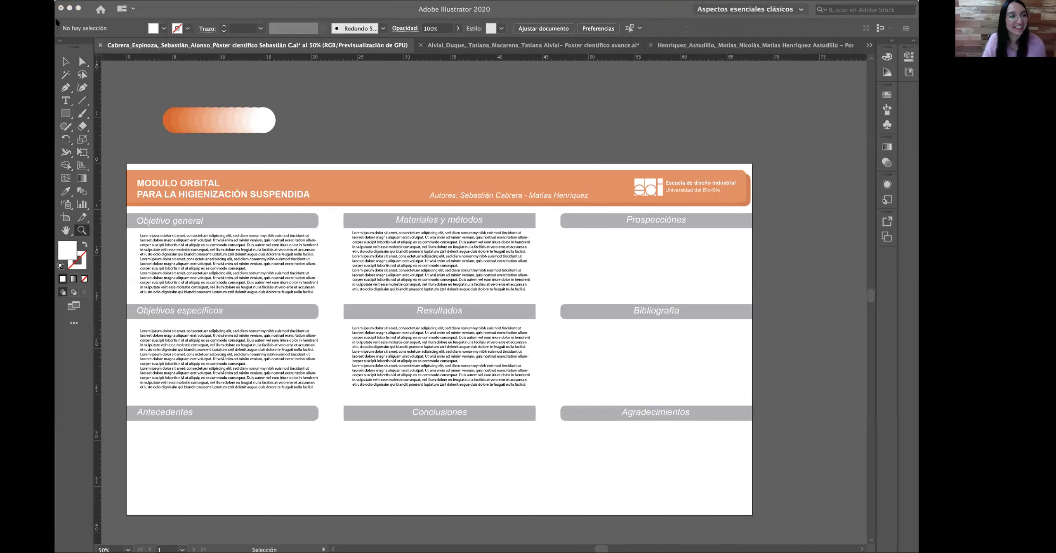
- Try extending the upper orange header rectangle past the poster's outer edge at the title end, and undo the change
key(F7)
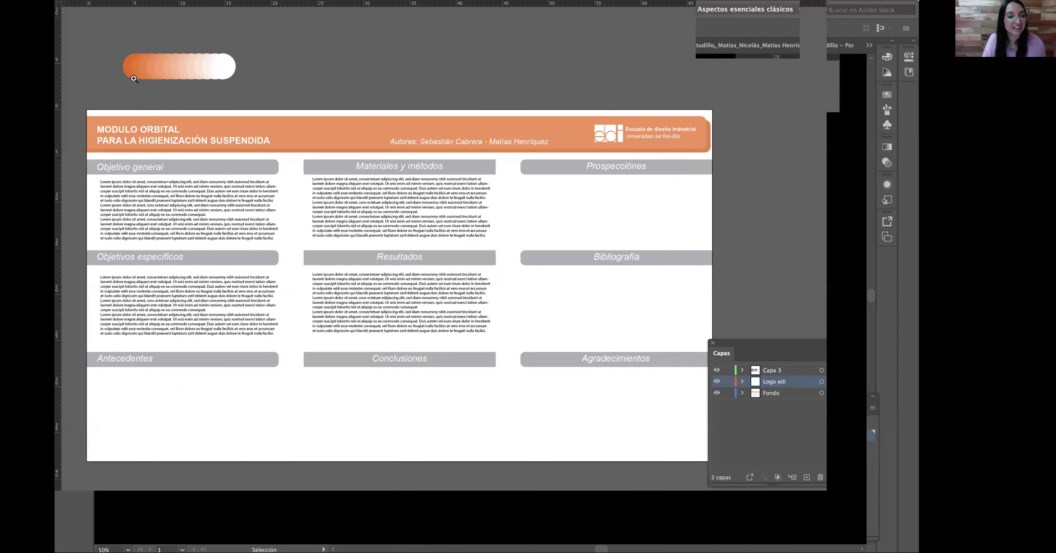
click(65, 61)
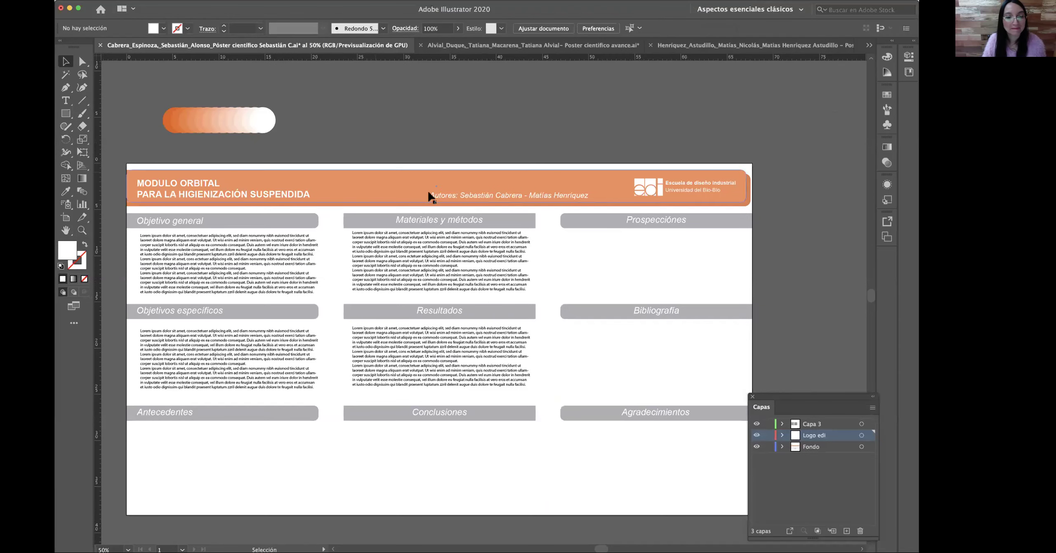
click(389, 192)
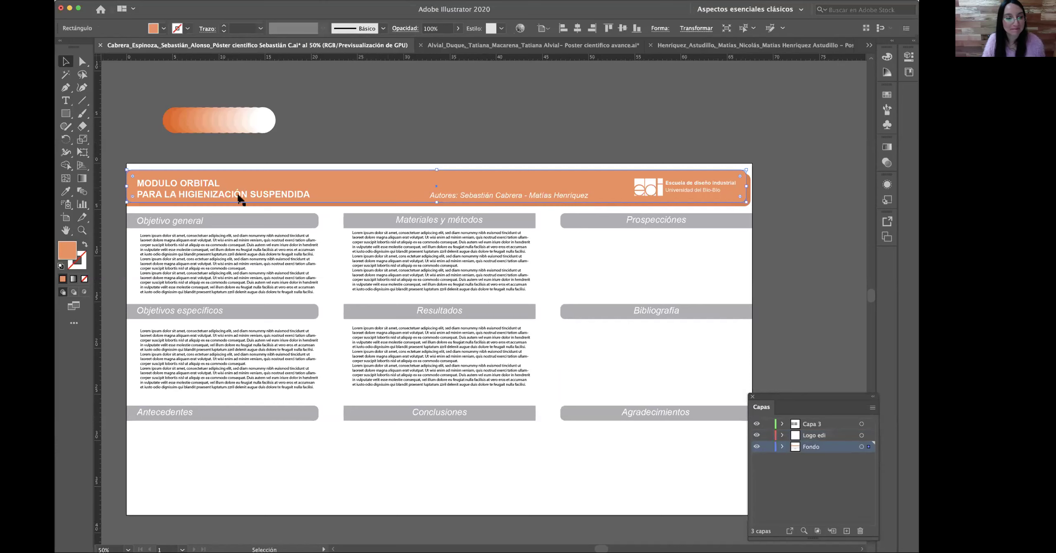
drag(128, 186, 116, 188)
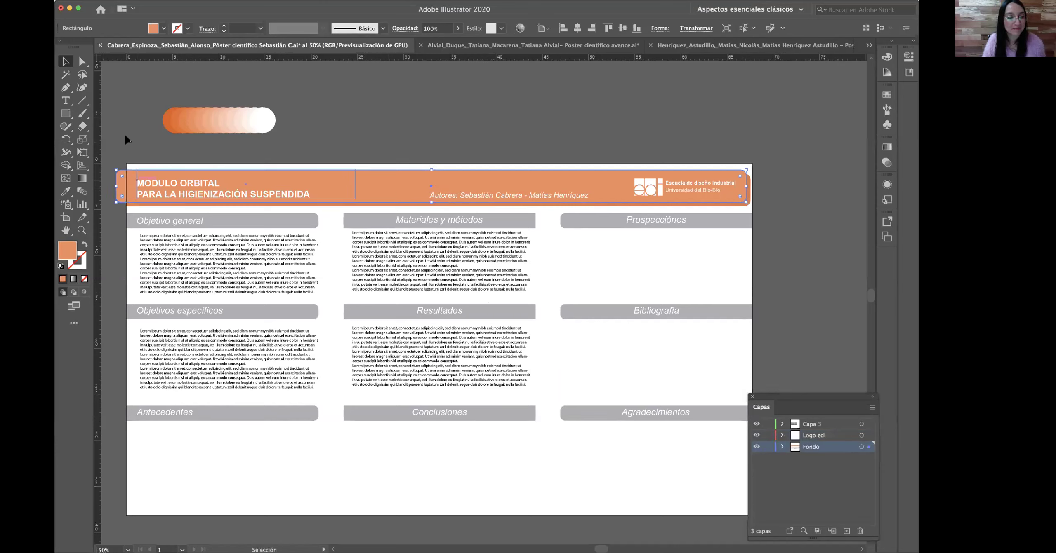
click(129, 146)
key(super+z)
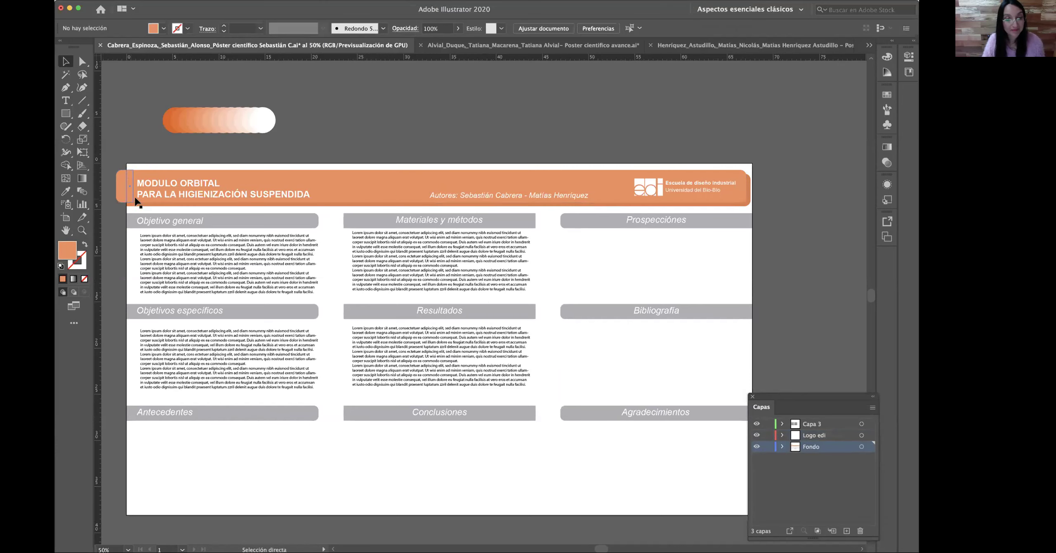
click(132, 202)
click(440, 143)
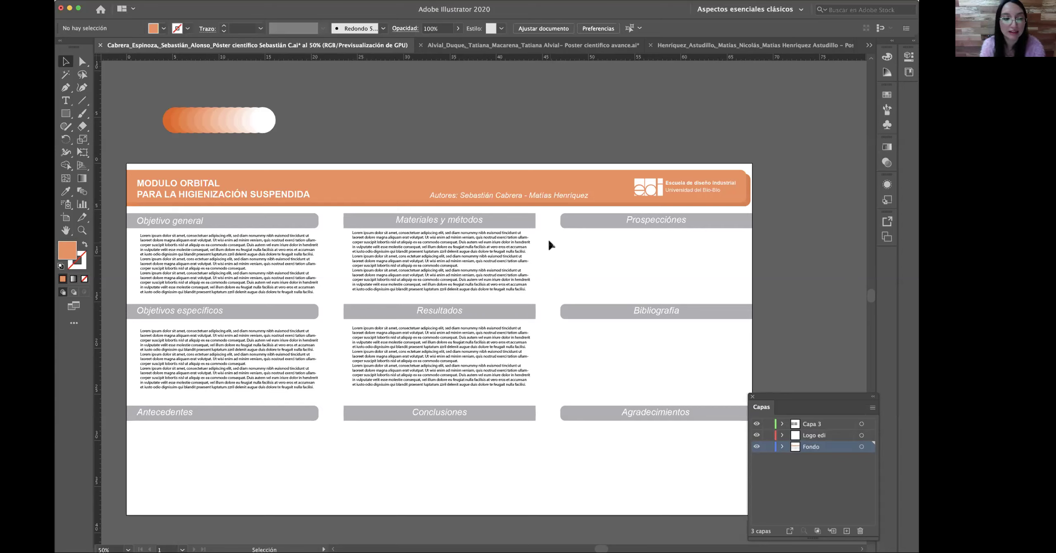
- Nudge the MODULO ORBITAL title text inward along the header, away from the poster's outer edge
click(289, 197)
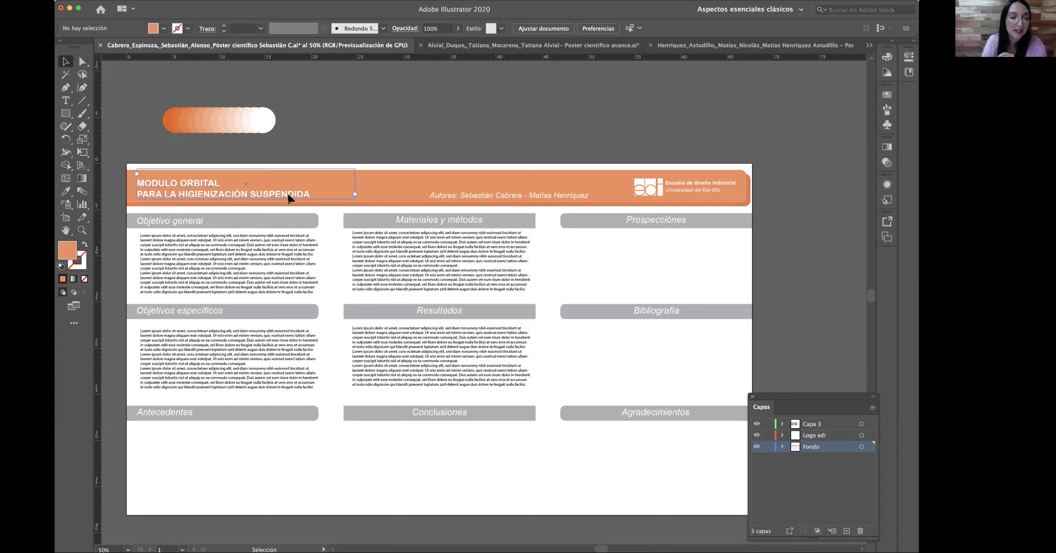
key(Right)
key(Right)
key(Right)
key(Right)
key(Right)
key(Right)
key(Right)
key(Right)
key(Right)
key(Right)
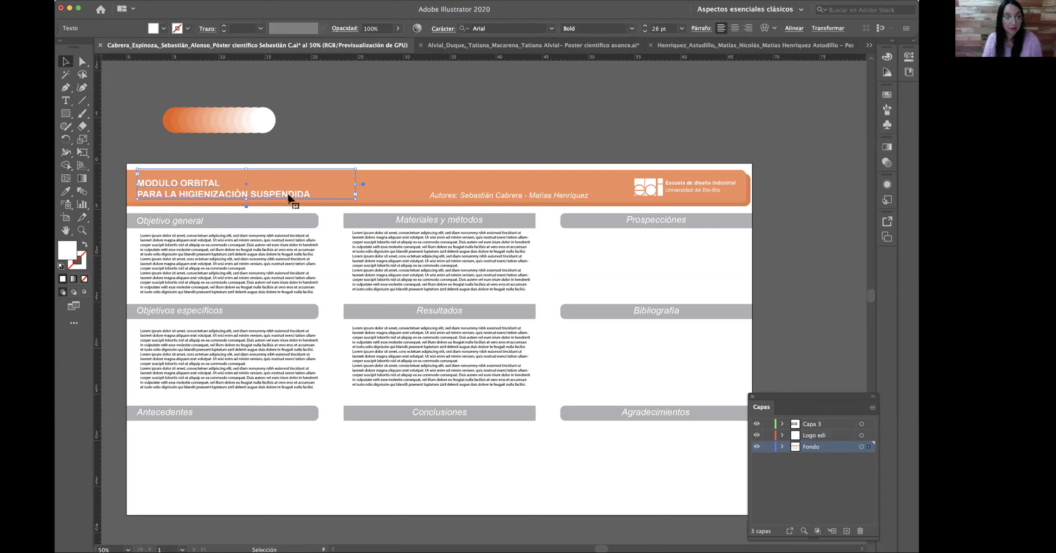
key(Right)
key(Right)
key(Right)
key(Right)
key(Right)
key(Right)
key(Right)
key(Right)
key(Right)
key(Right)
key(Right)
key(Right)
key(Right)
key(Right)
key(Right)
key(Right)
key(Right)
key(Right)
key(Right)
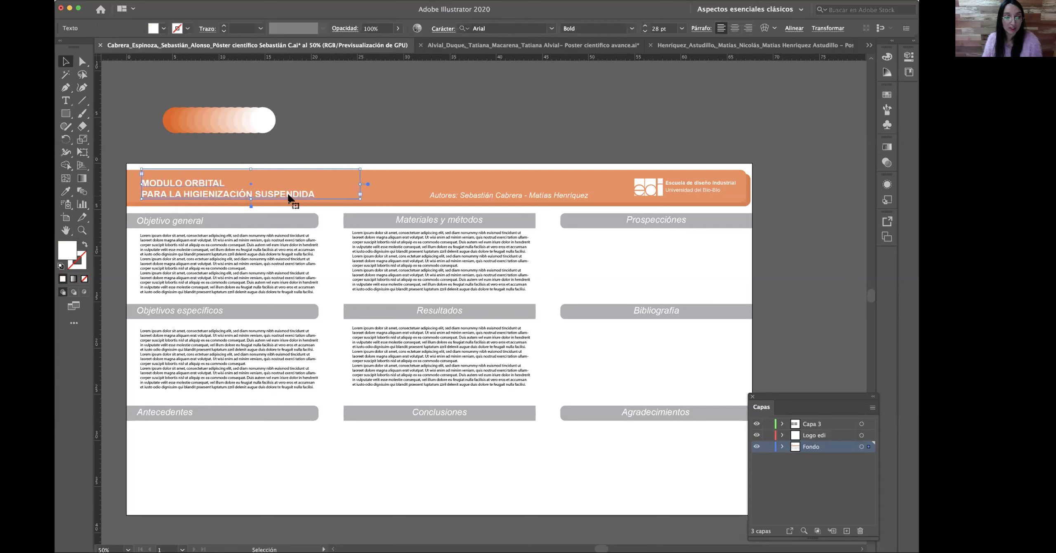
key(Right)
key(Right)
key(Right)
key(Right)
key(Right)
key(Right)
key(Right)
key(Right)
key(Right)
key(Right)
key(Right)
key(Right)
key(Right)
key(Right)
key(Right)
key(Right)
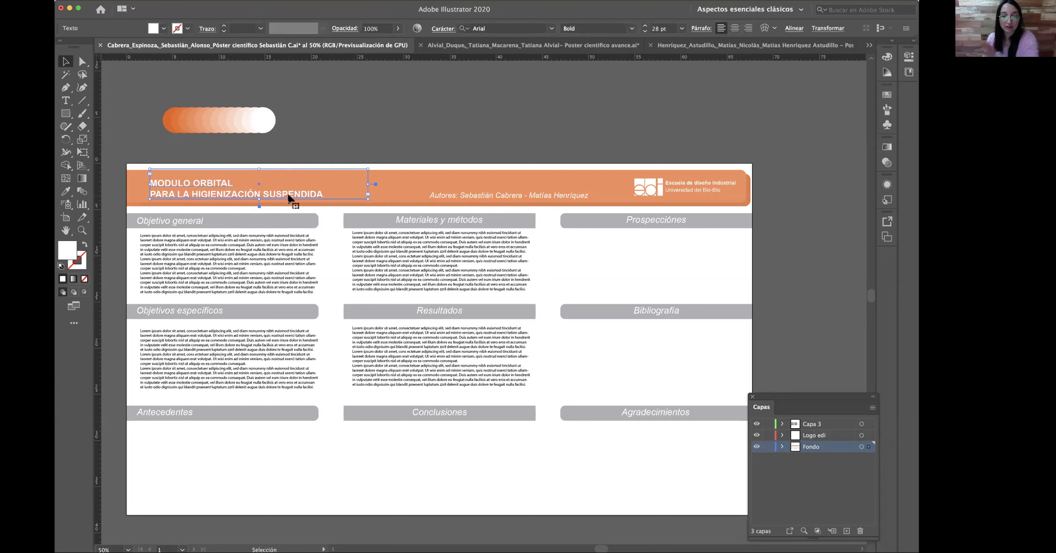
- Compare title margins by moving the MODULO ORBITAL title close to the poster's edge and back well inside the header
click(474, 120)
drag(198, 192, 176, 192)
click(321, 146)
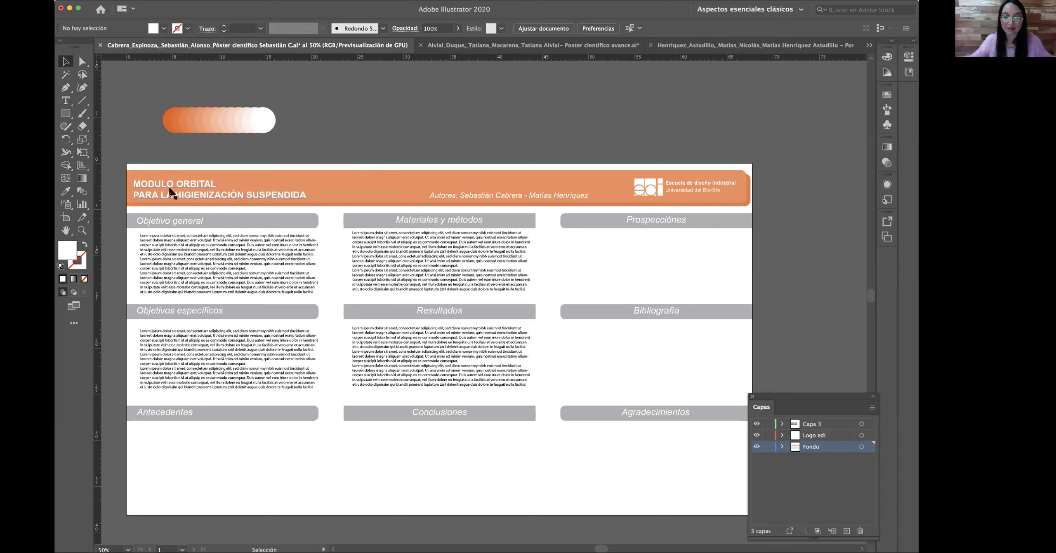
drag(172, 193, 191, 189)
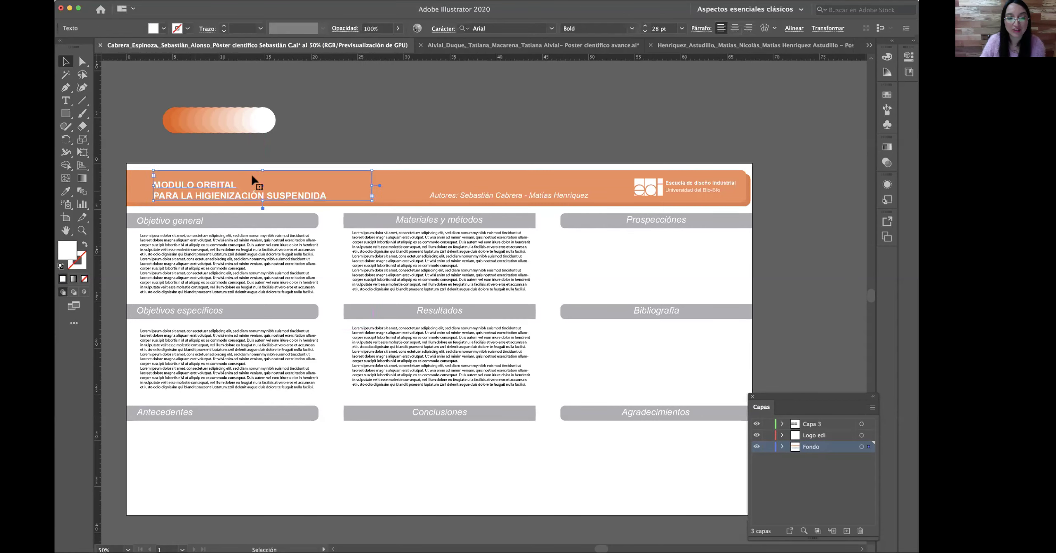
- Move the authors line along the orange header until it overlaps the edi logo
click(321, 148)
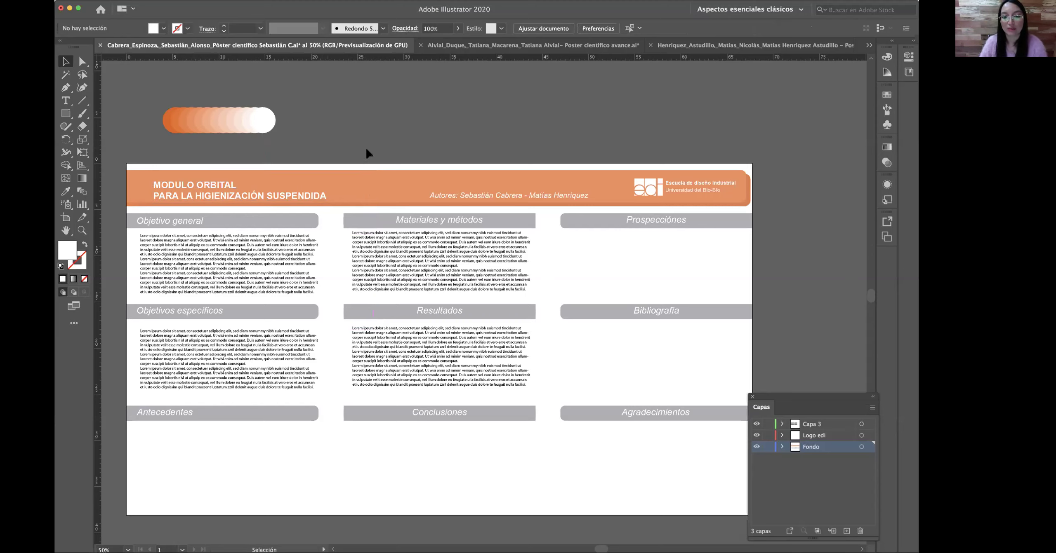
drag(548, 198, 588, 197)
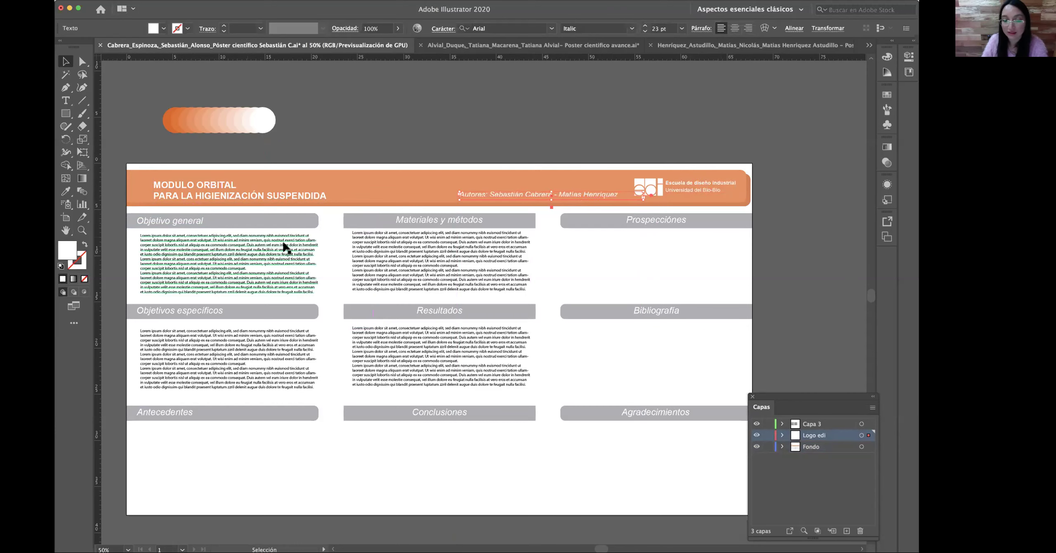
scroll(456, 278, down, 1)
scroll(456, 278, down, 1)
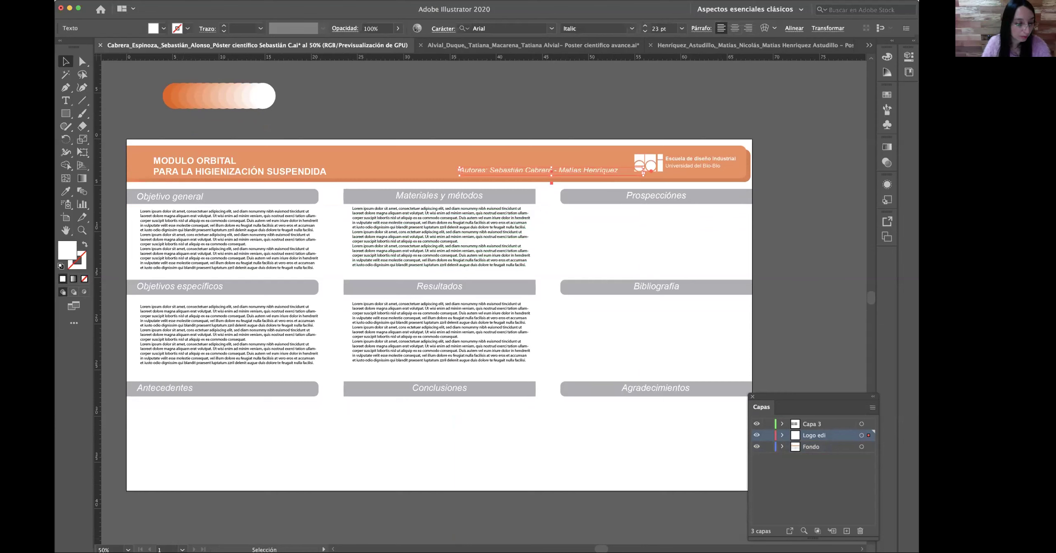
- Switch to the plantilla poster cientifico 1.ai document and enlarge its poster for review
key(super+Tab)
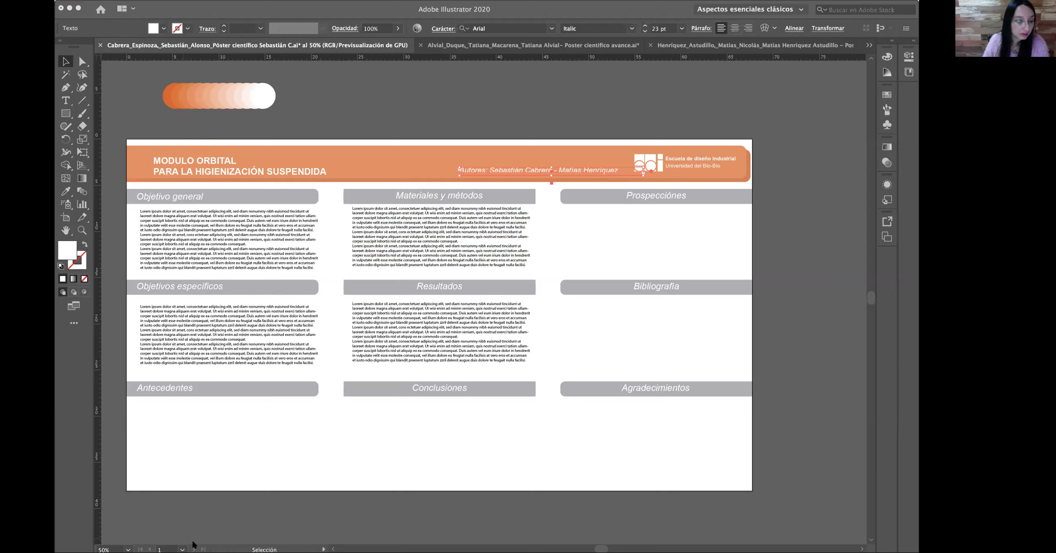
key(F7)
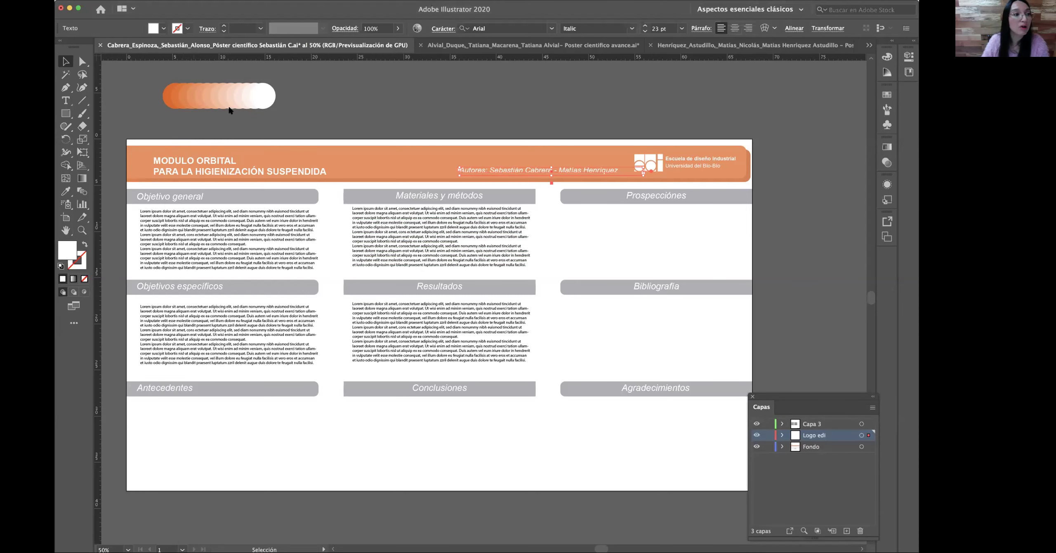
key(ctrl+shift+Tab)
click(81, 230)
click(448, 211)
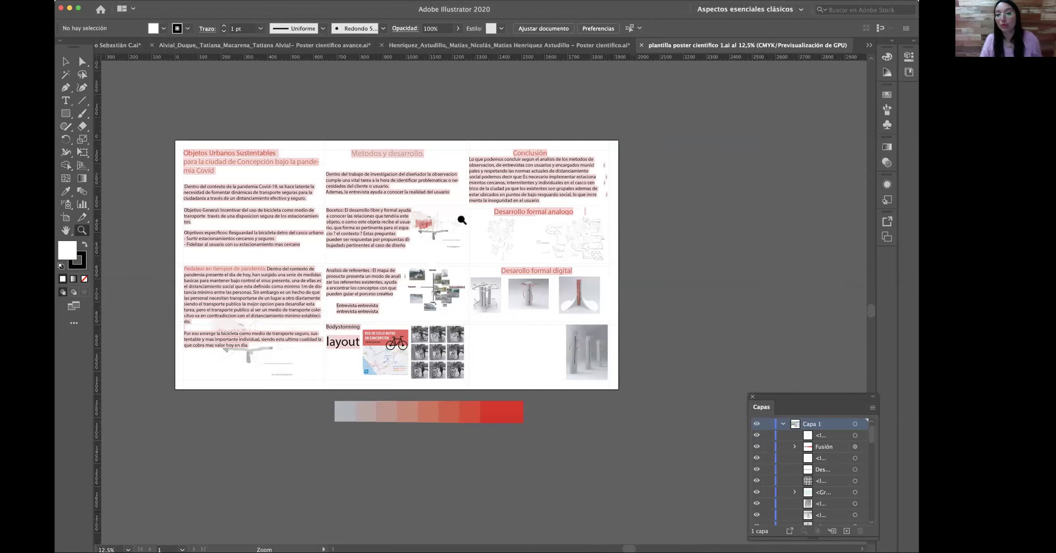
click(420, 226)
key(v)
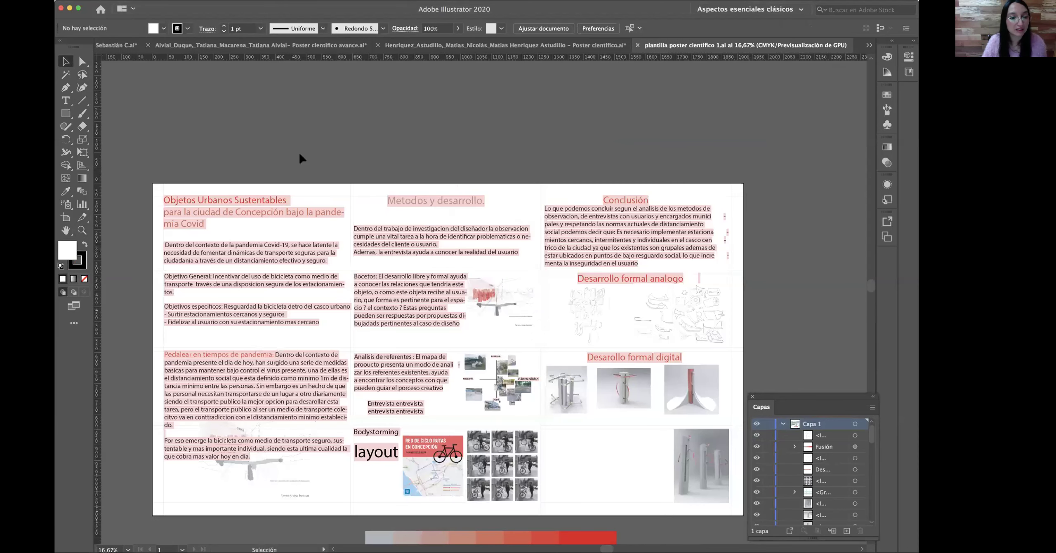
- Check the font and size of the introductory paragraph under Metodos y desarrollo
double_click(388, 237)
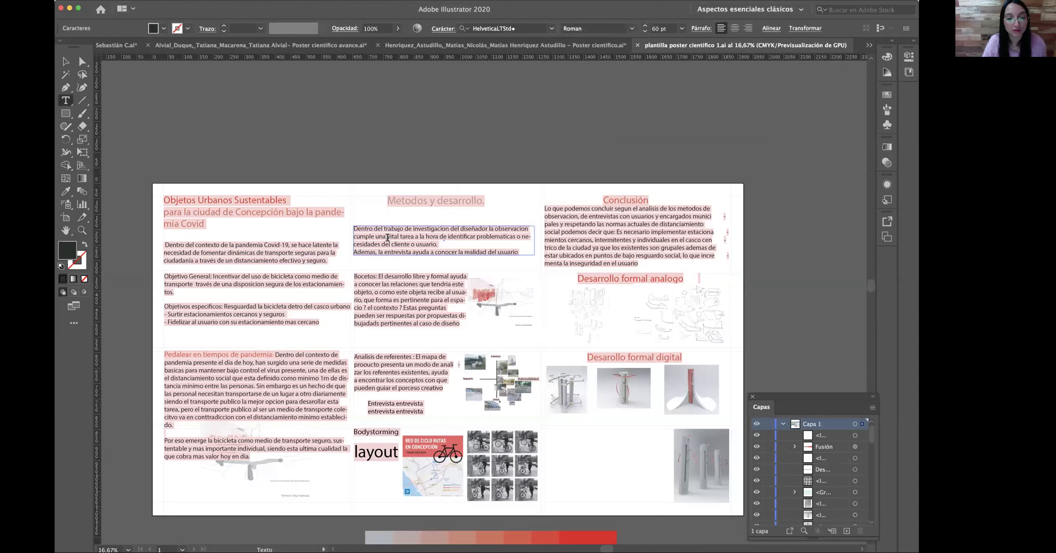
drag(365, 230, 470, 252)
click(66, 62)
click(338, 140)
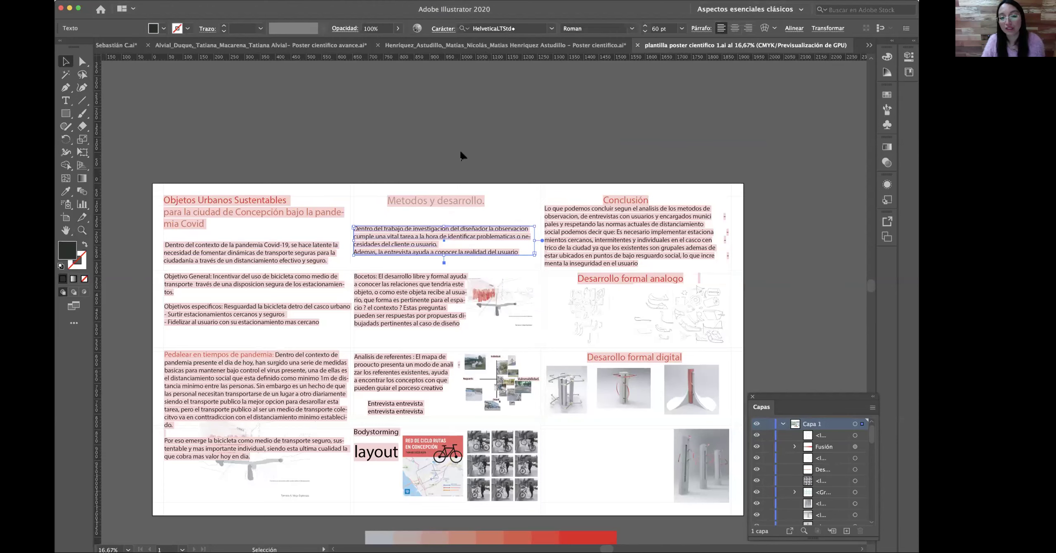
scroll(516, 277, down, 4)
scroll(515, 277, left, 2)
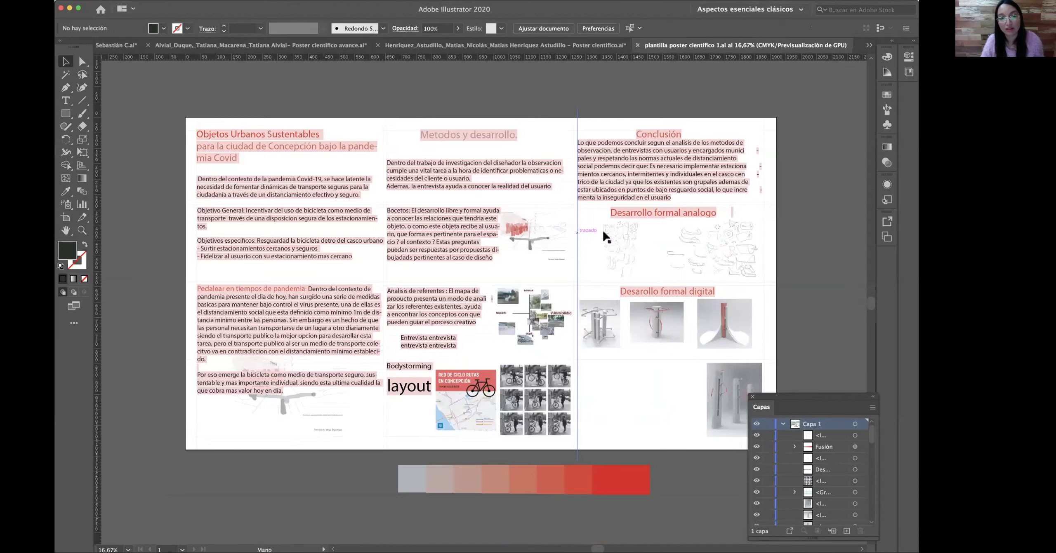
click(397, 165)
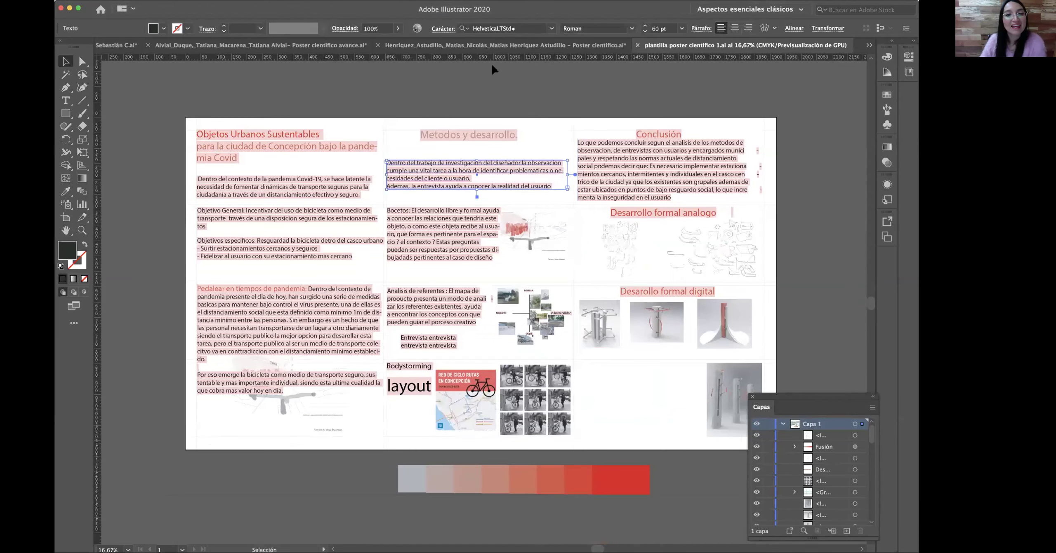
click(506, 27)
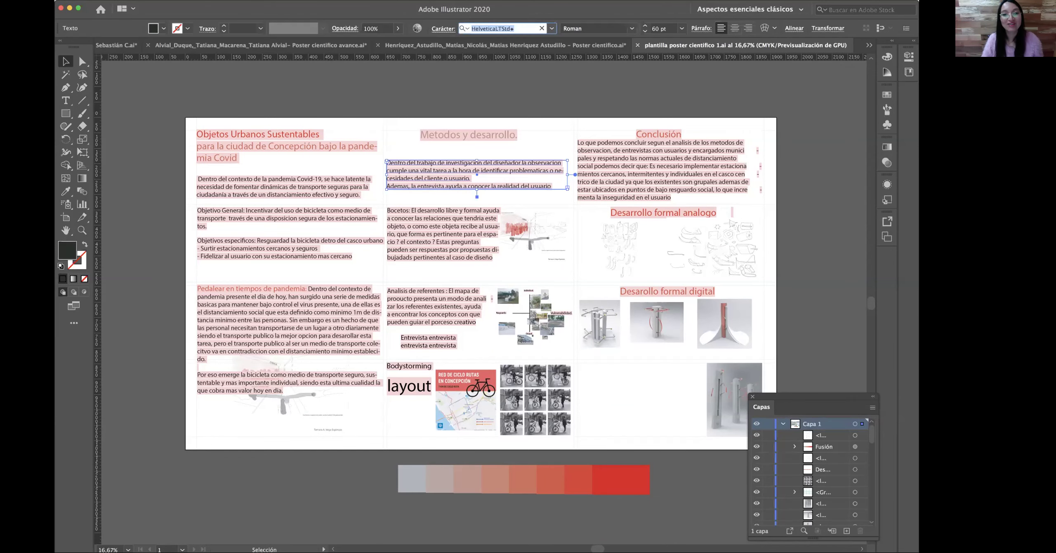
text(hel)
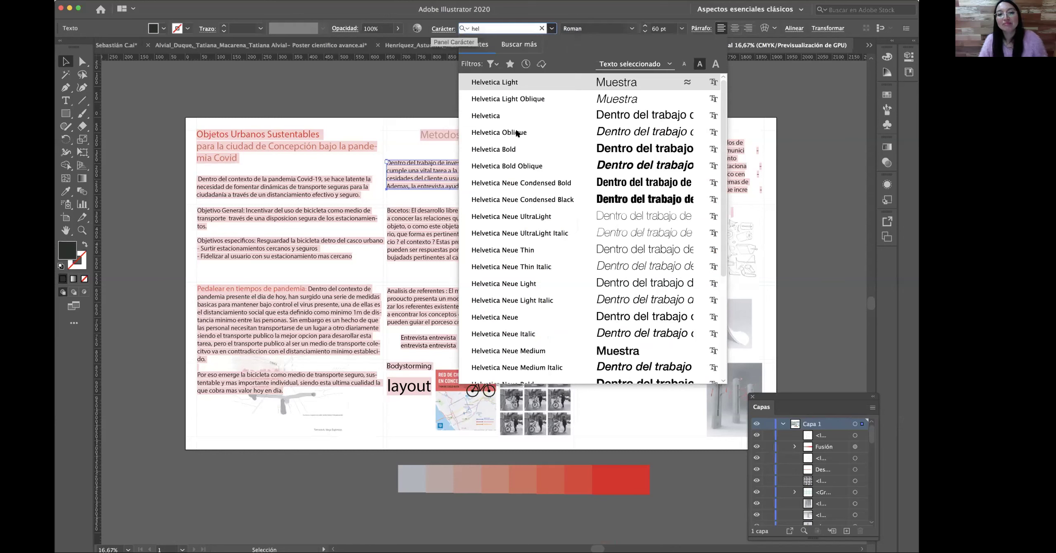
scroll(516, 133, down, 3)
scroll(516, 133, up, 1)
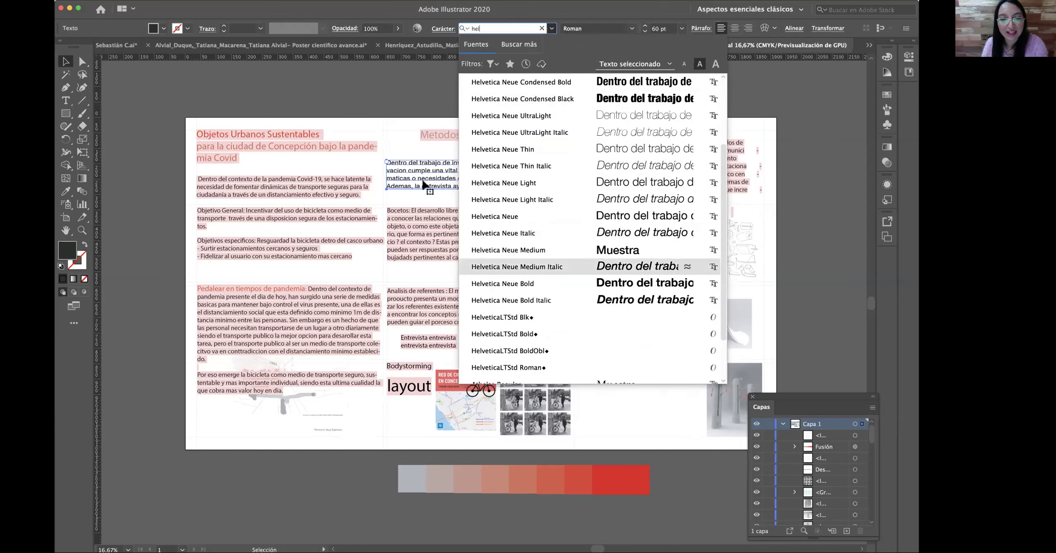
click(66, 63)
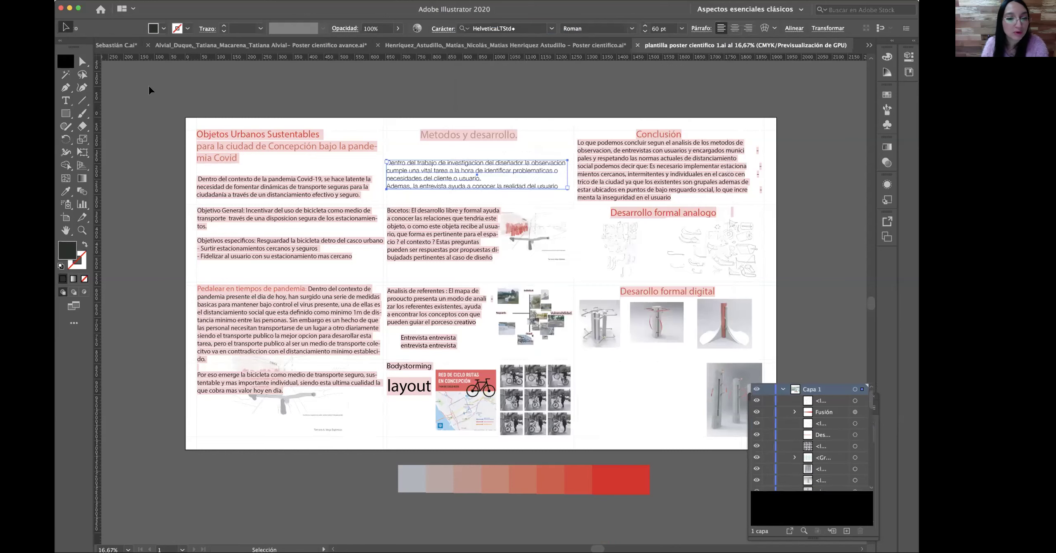
- Set the introductory paragraph under Metodos y desarrollo to the Helvetica Regular font
click(413, 172)
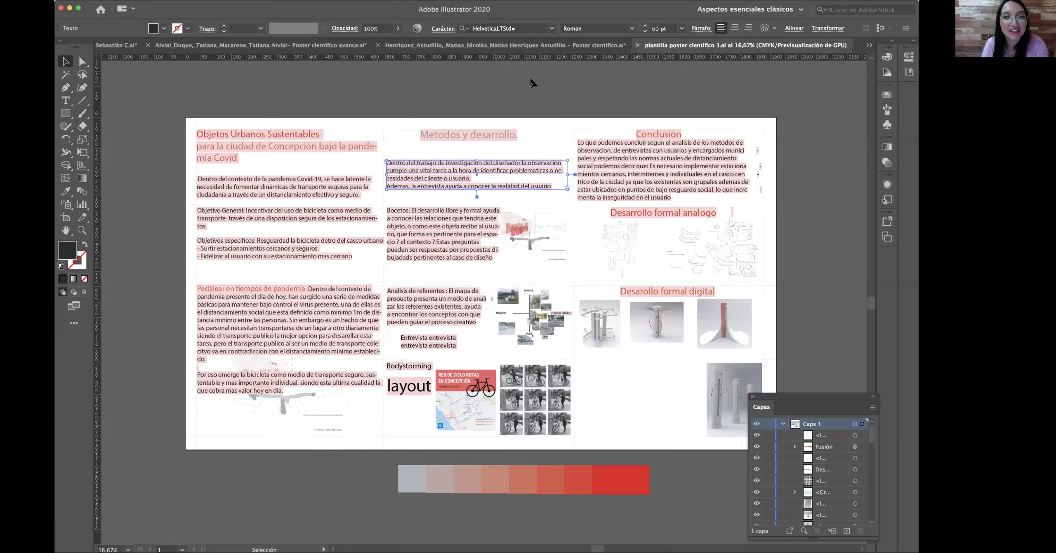
click(533, 28)
click(550, 29)
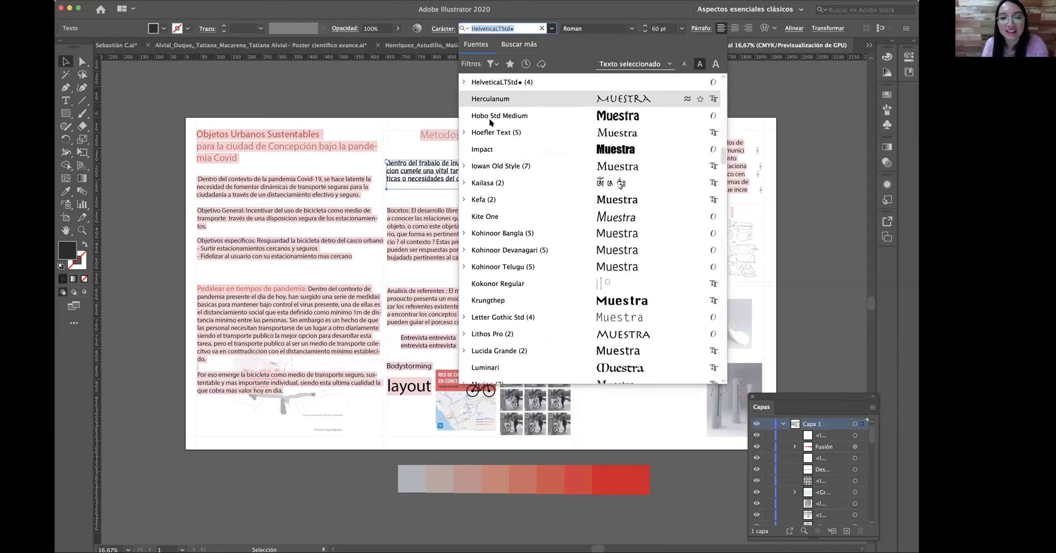
text(hel)
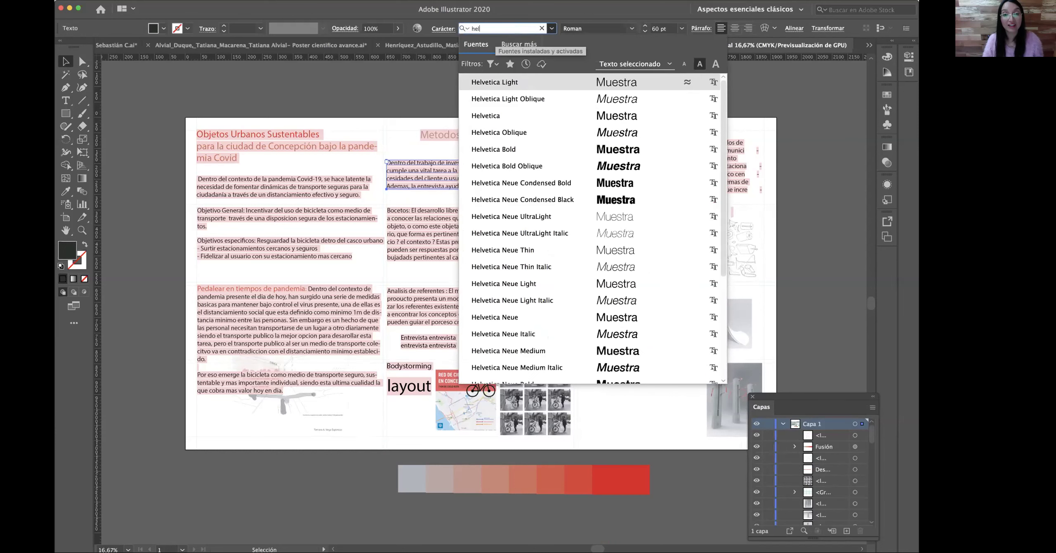
click(537, 115)
- Try setting the remaining body paragraphs, from the pandemic context to the Conclusión text, to Helvetica all at once
click(318, 188)
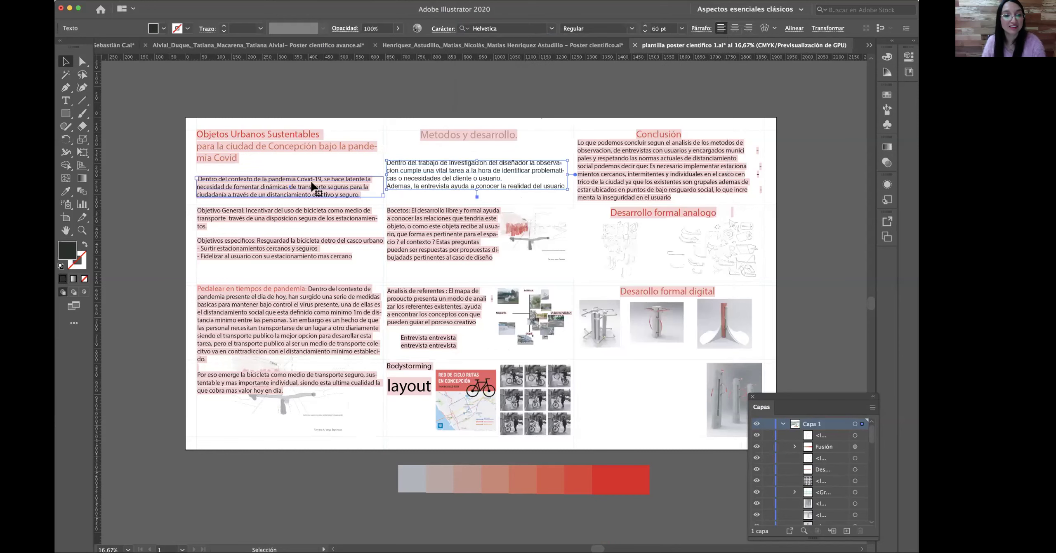
shift+click(312, 224)
shift+click(304, 247)
shift+click(307, 299)
shift+click(413, 300)
shift+click(431, 243)
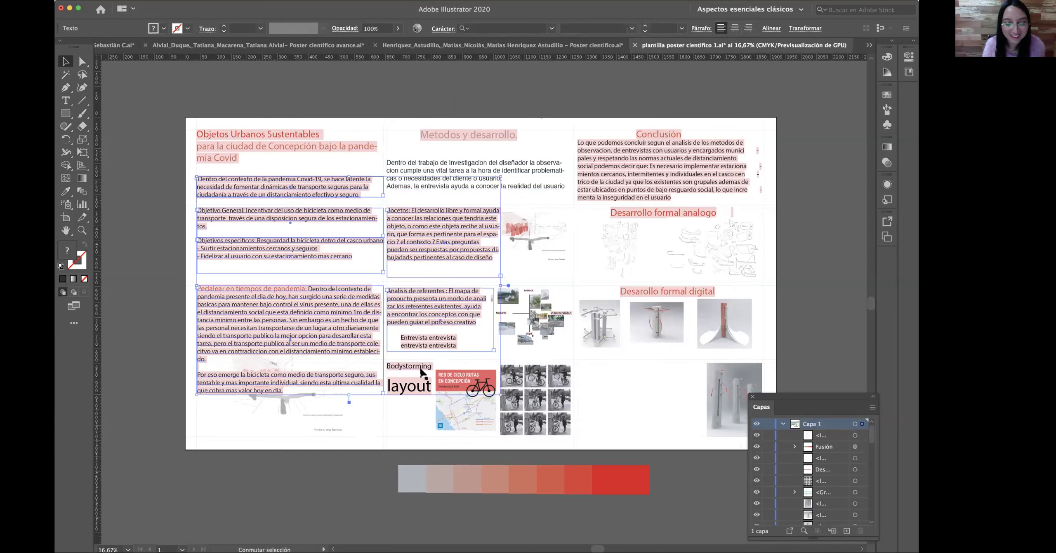
shift+click(700, 161)
click(497, 28)
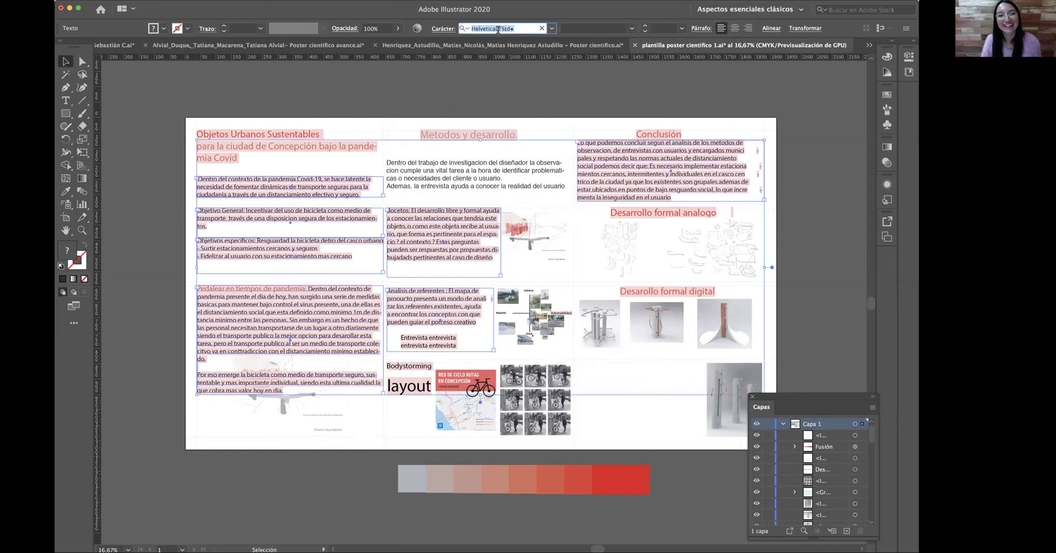
text(hel)
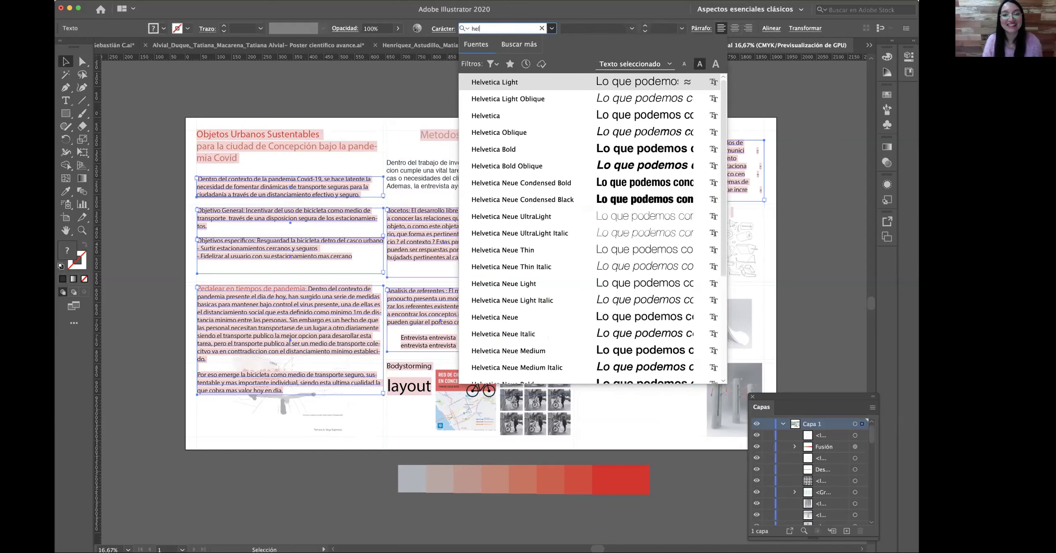
text(v)
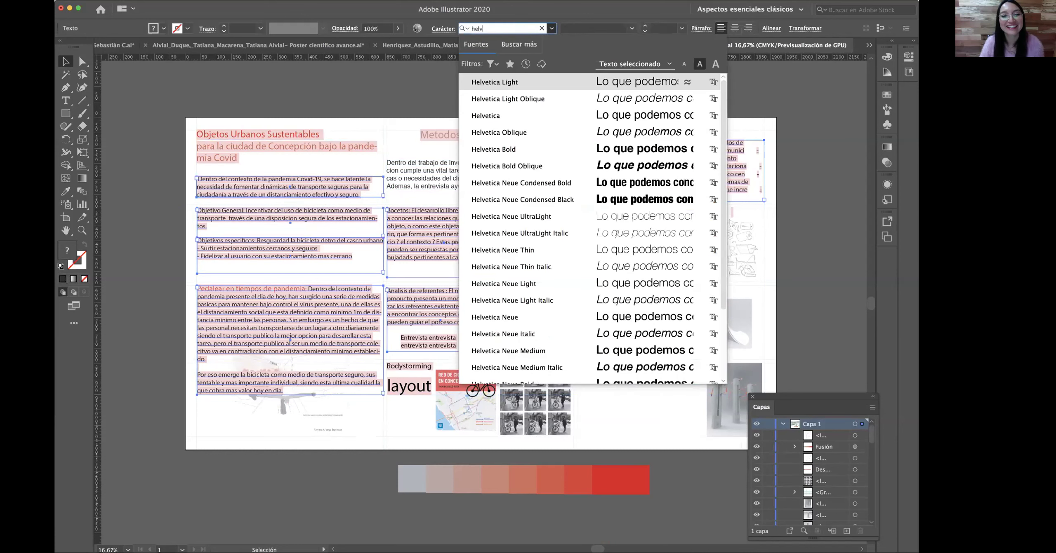
click(497, 116)
click(355, 122)
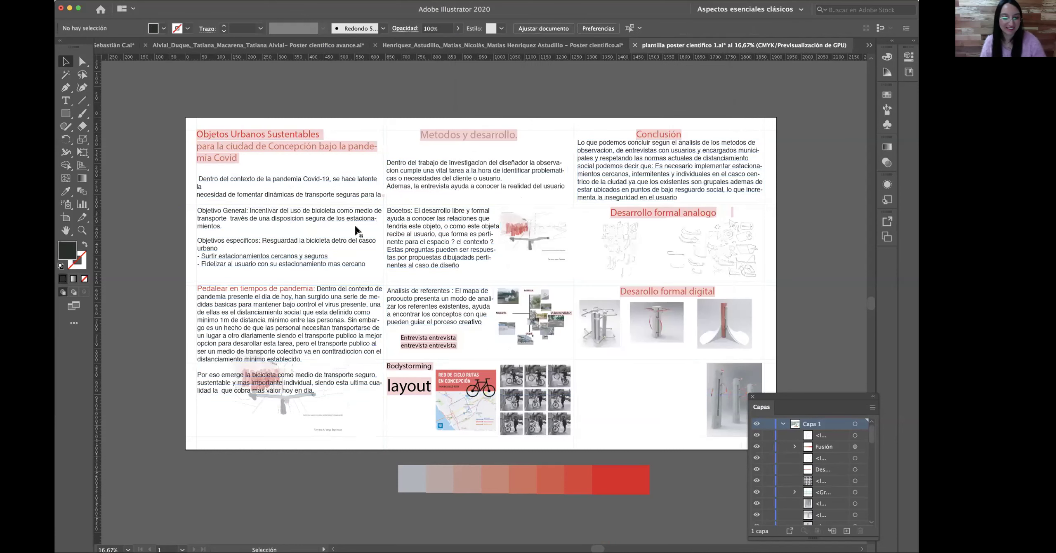
- Inspect the Objetivo General and Bocetos paragraphs, and undo the Helvetica change made to the group of paragraphs
click(328, 222)
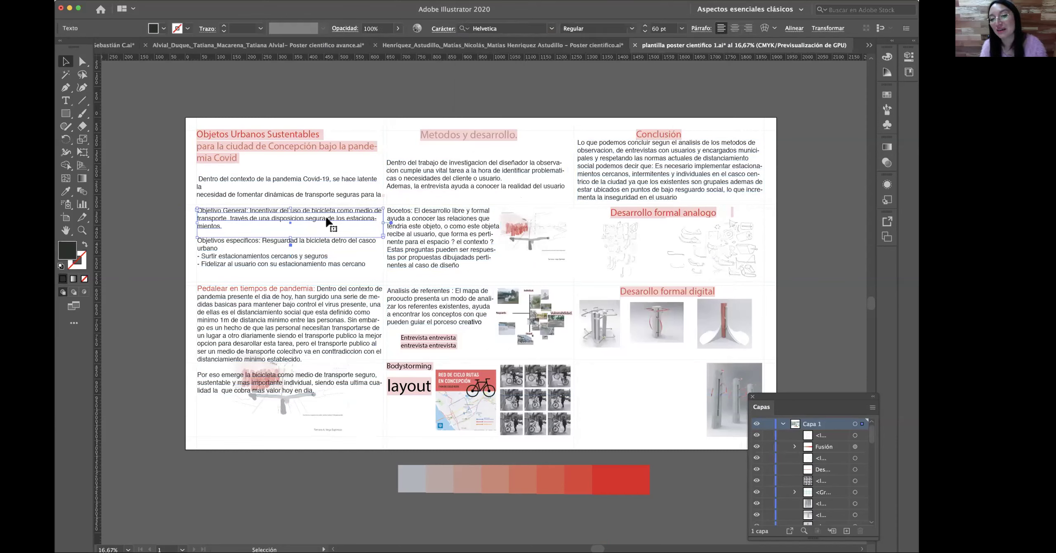
click(417, 235)
key(super+z)
key(v)
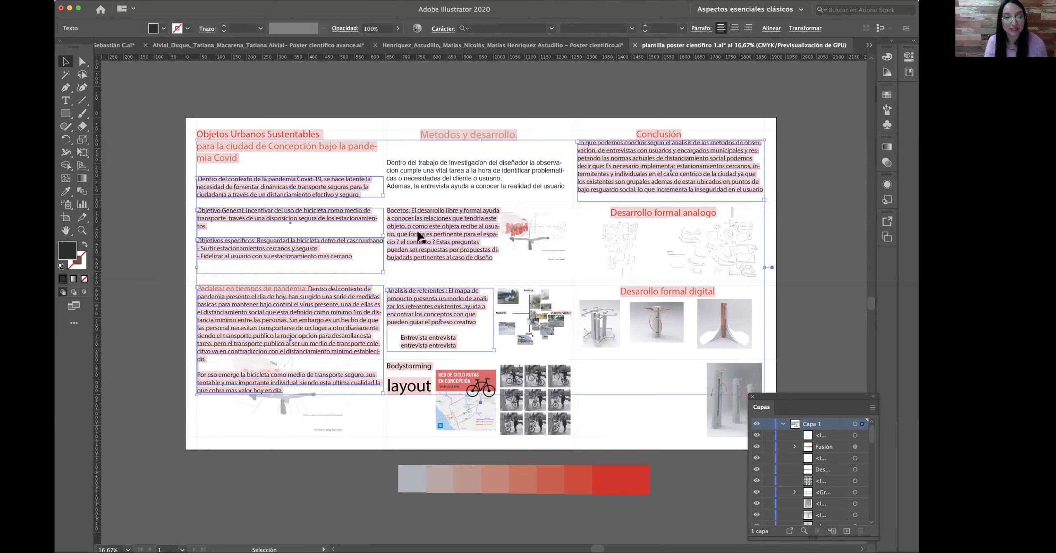
- Compare the font options for the Metodos y desarrollo paragraph alone and for all the artwork selected together
click(358, 120)
click(428, 166)
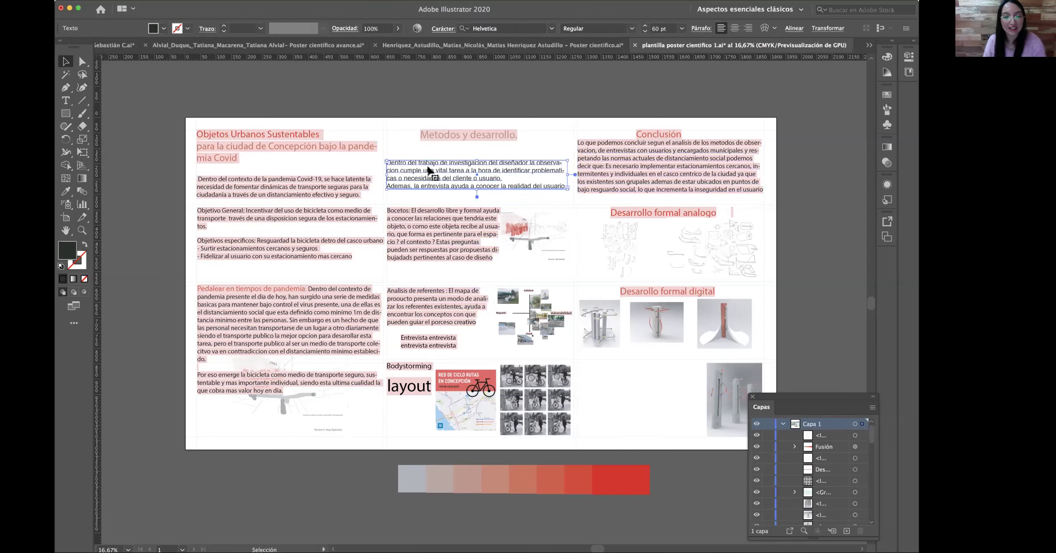
click(344, 92)
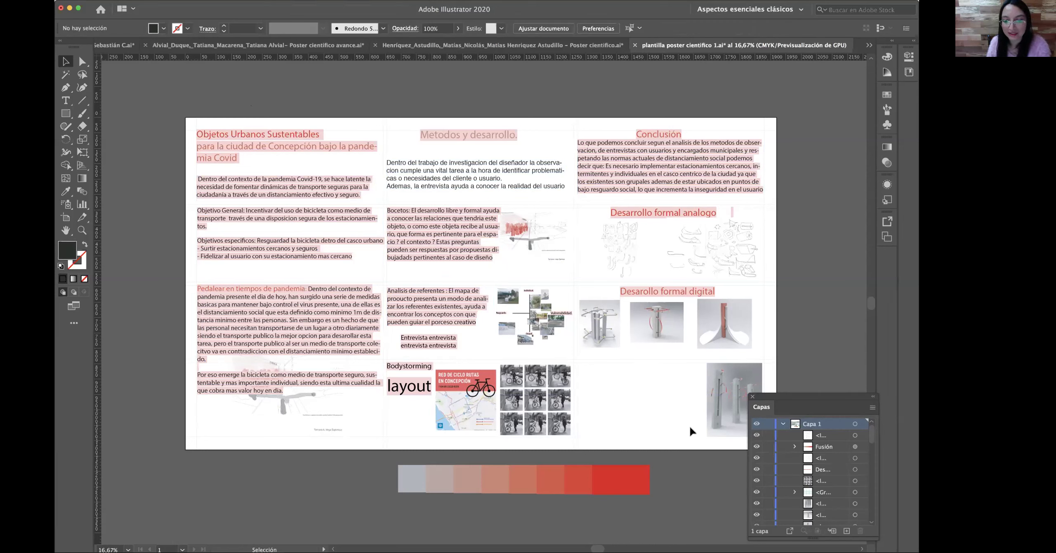
key(super+a)
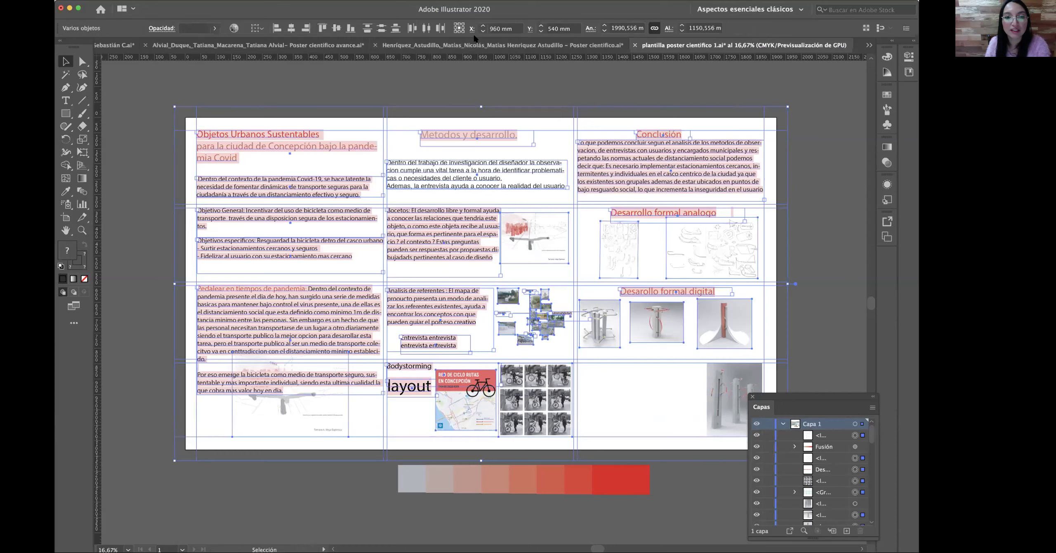
click(341, 129)
- Set the opening paragraph about the Covid-19 pandemic context, below the poster title, to Helvetica Regular
click(300, 184)
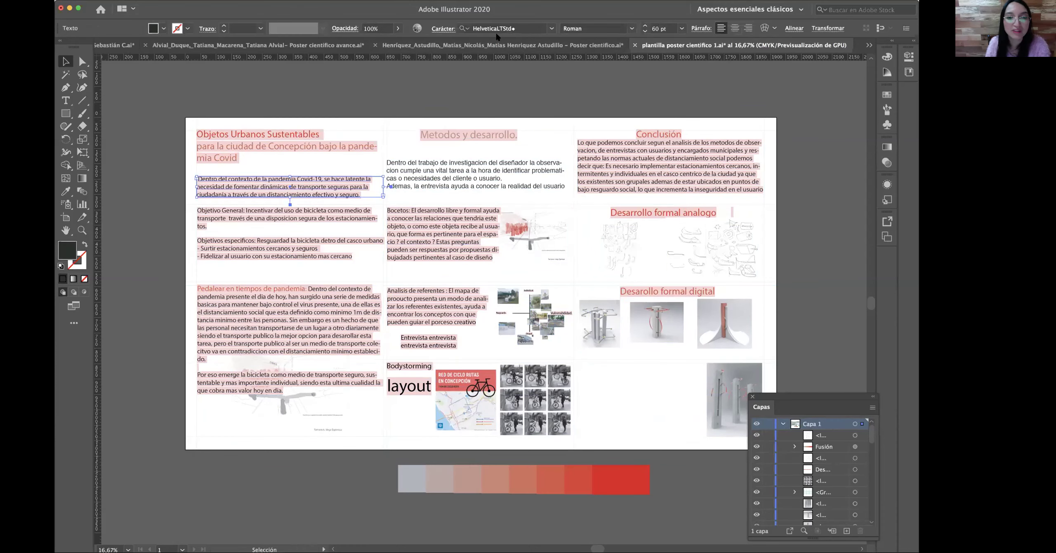
click(525, 27)
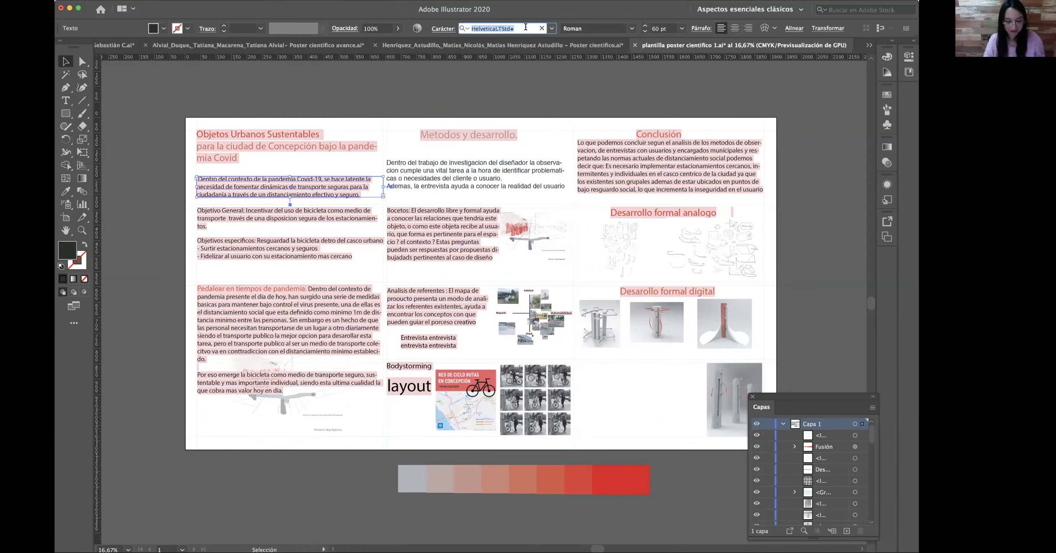
text(hel)
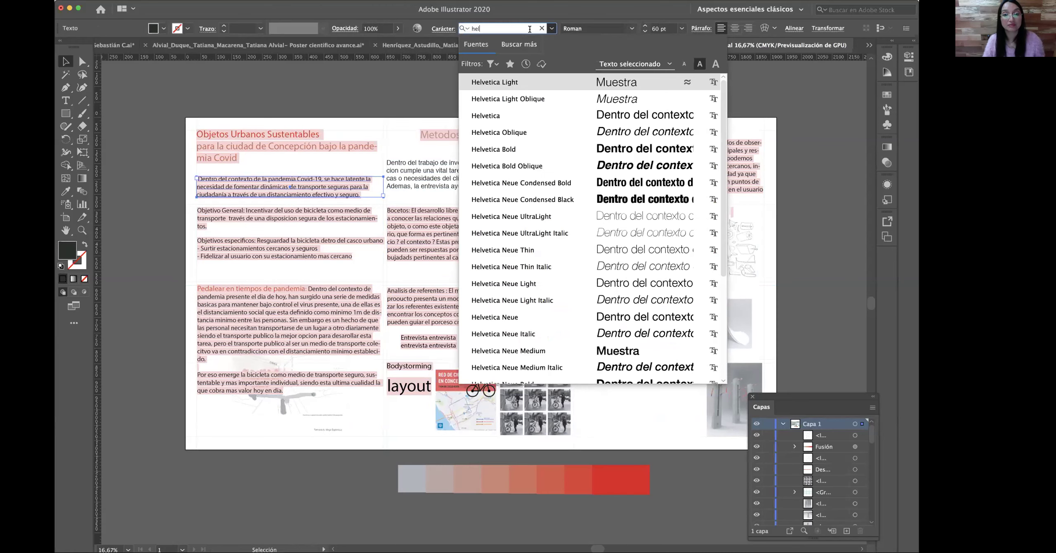
click(516, 116)
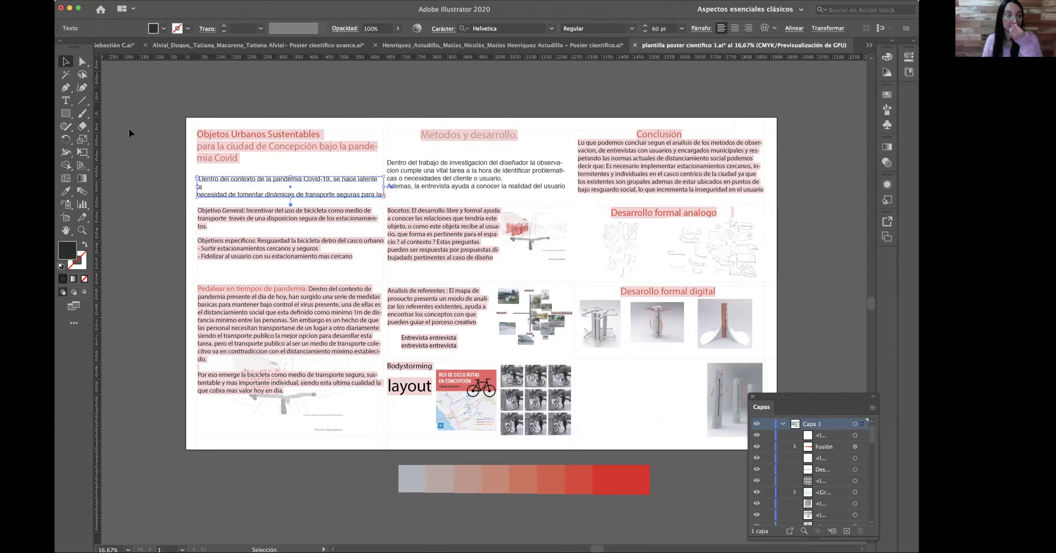
- Check the poster artboard's width and height, and leave artboard editing
click(66, 217)
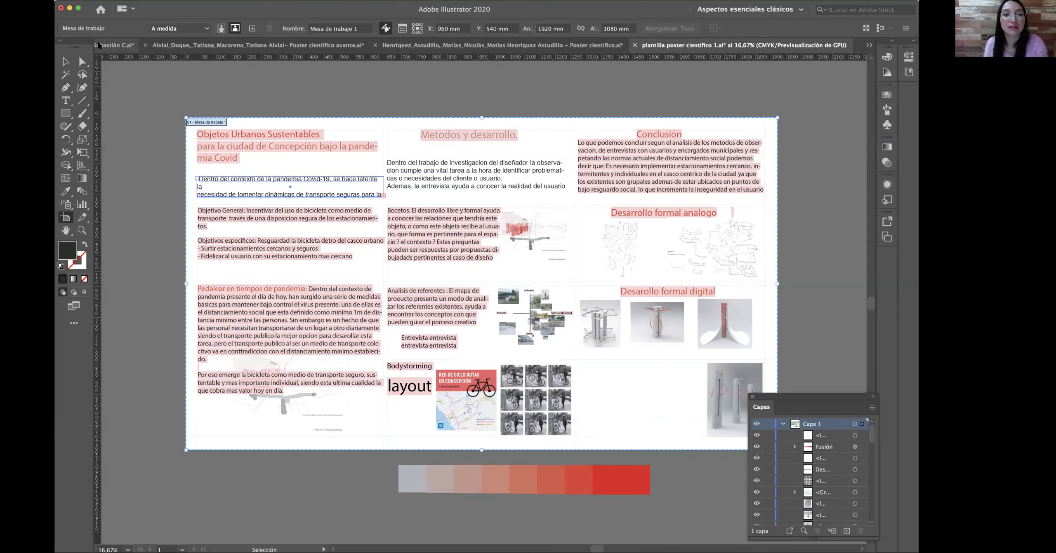
click(65, 62)
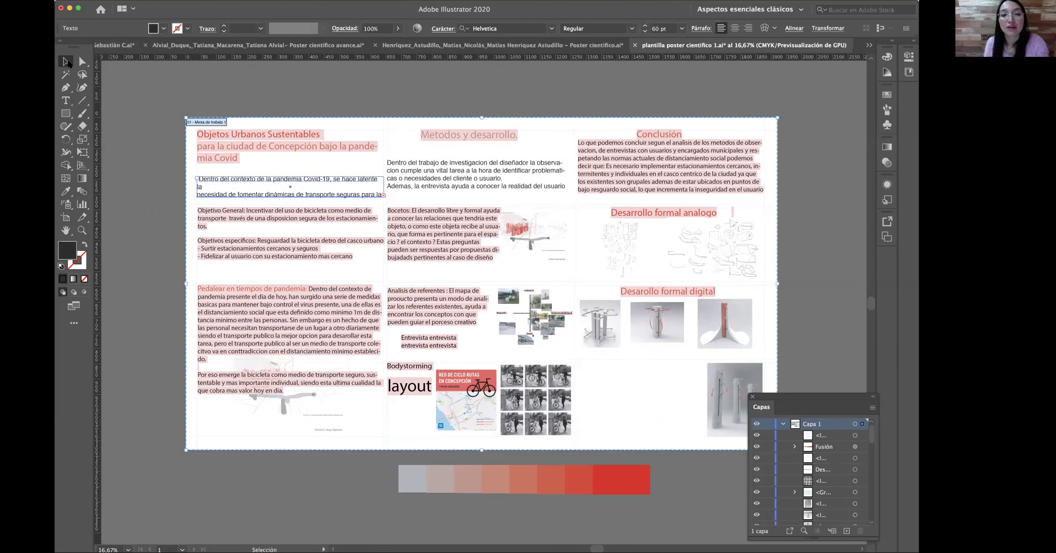
- Inspect the font and size settings of the "Metodos y desarrollo" heading
click(467, 135)
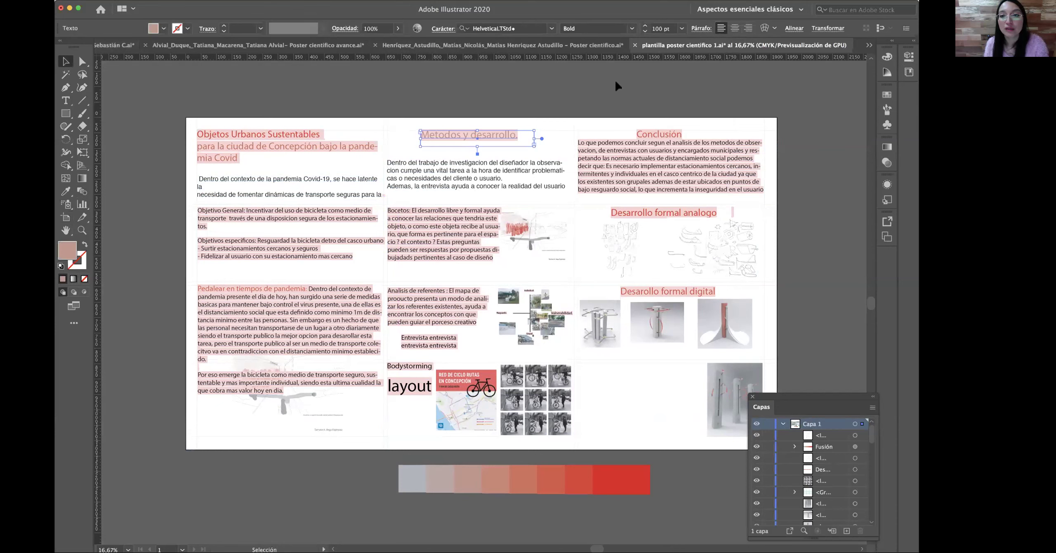
double_click(522, 136)
click(590, 297)
click(514, 137)
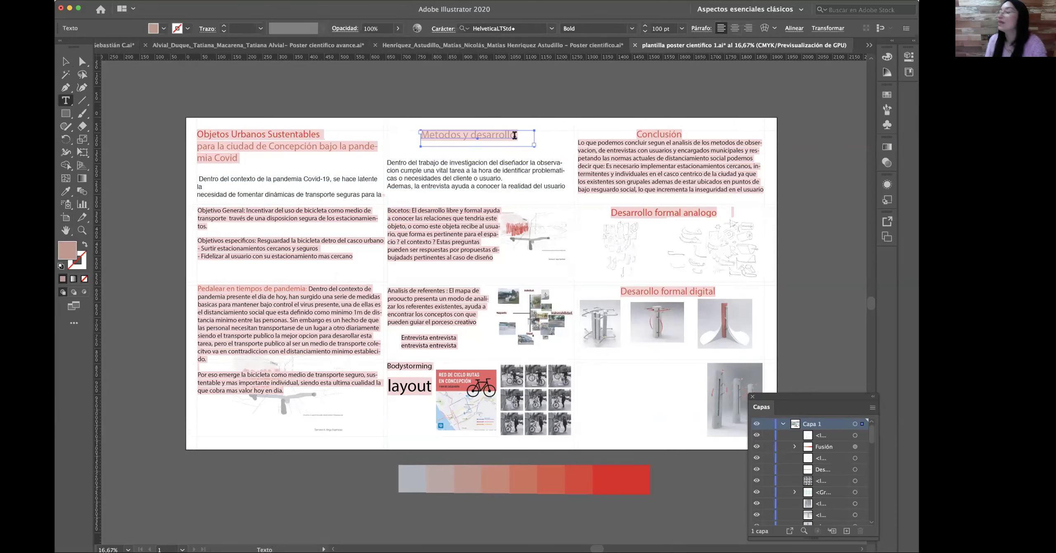
click(546, 295)
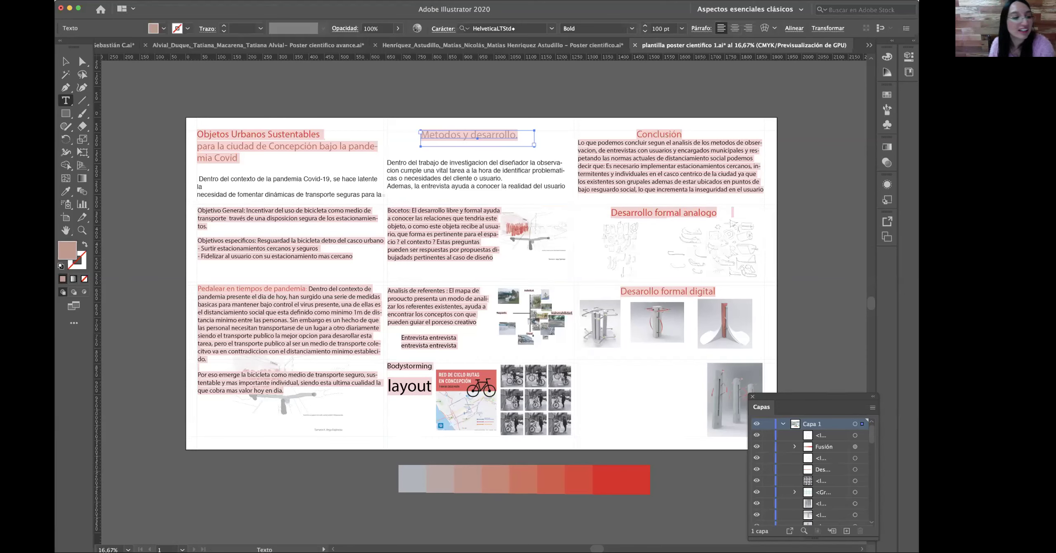
- Draw a square about 25 mm wide over the initial M of the "Metodos y desarrollo" heading and check its height
click(82, 230)
click(511, 153)
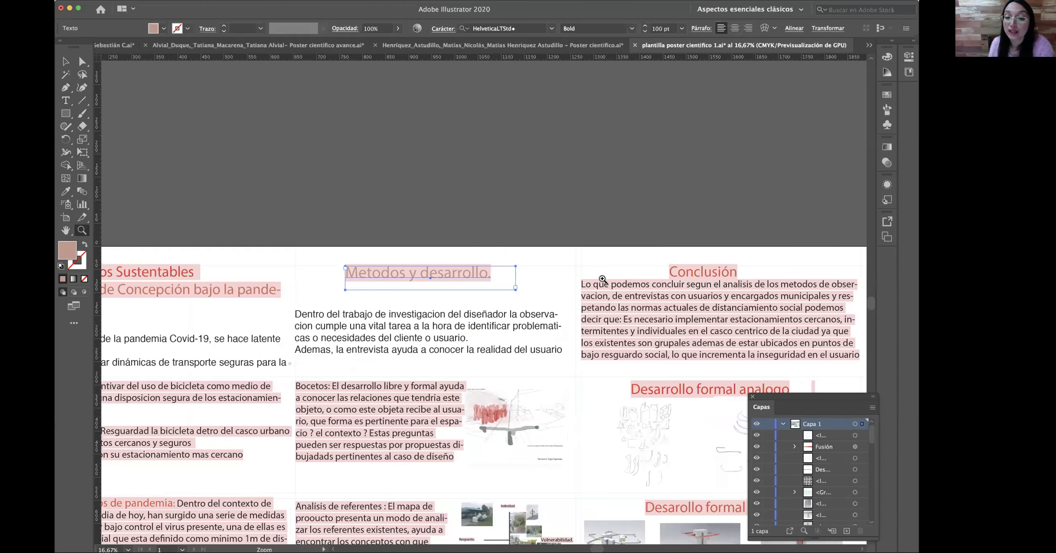
click(406, 288)
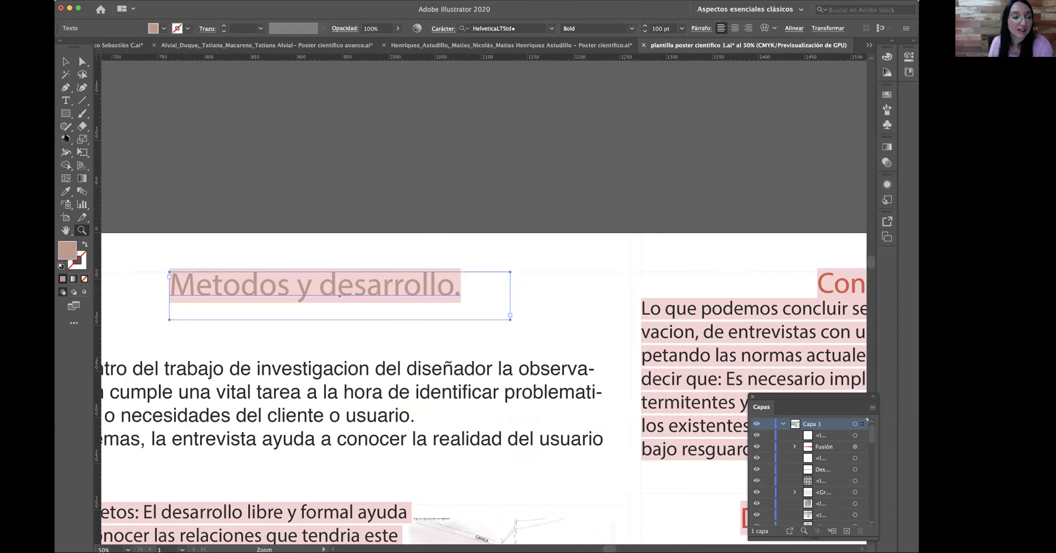
click(66, 62)
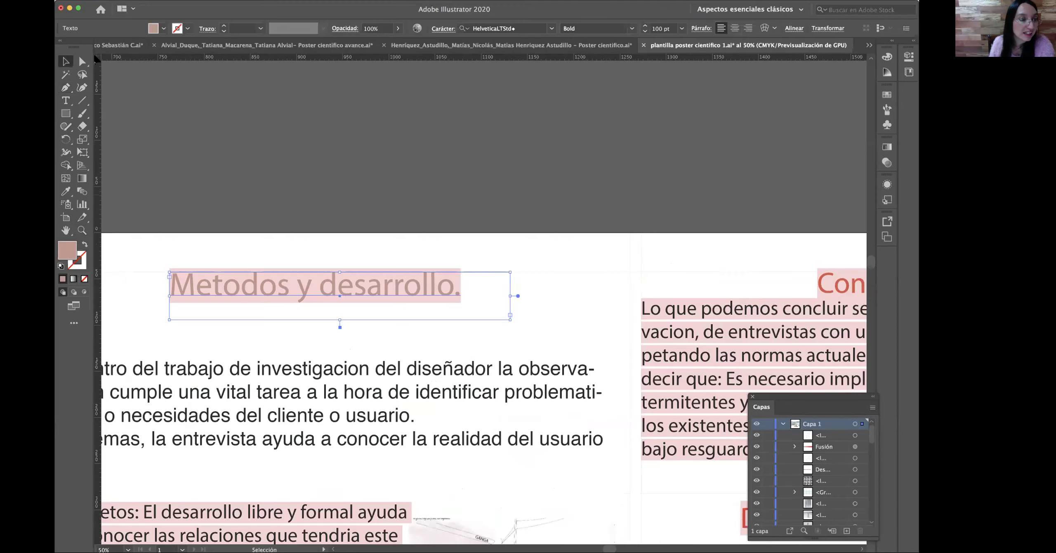
click(74, 118)
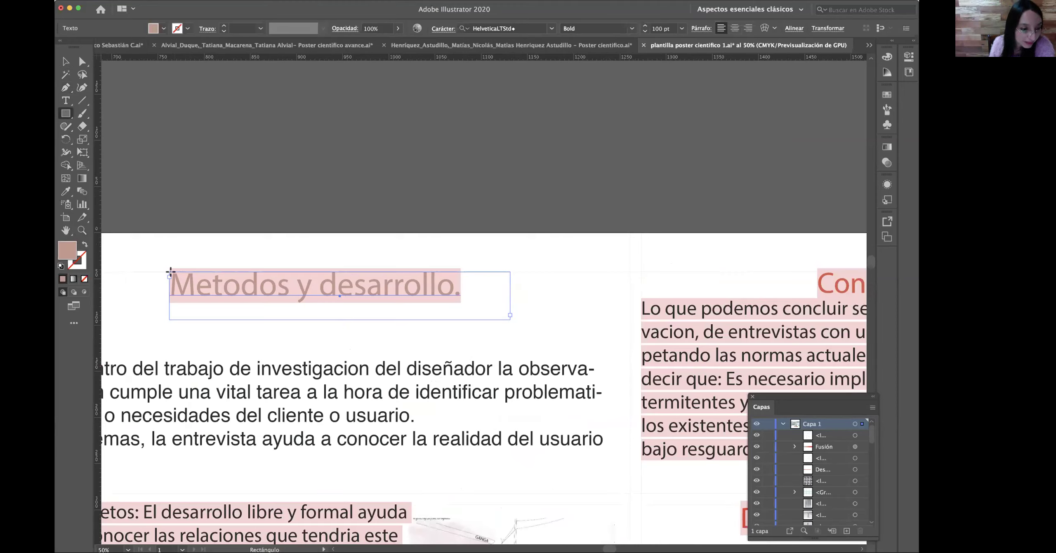
drag(172, 276, 195, 296)
key(v)
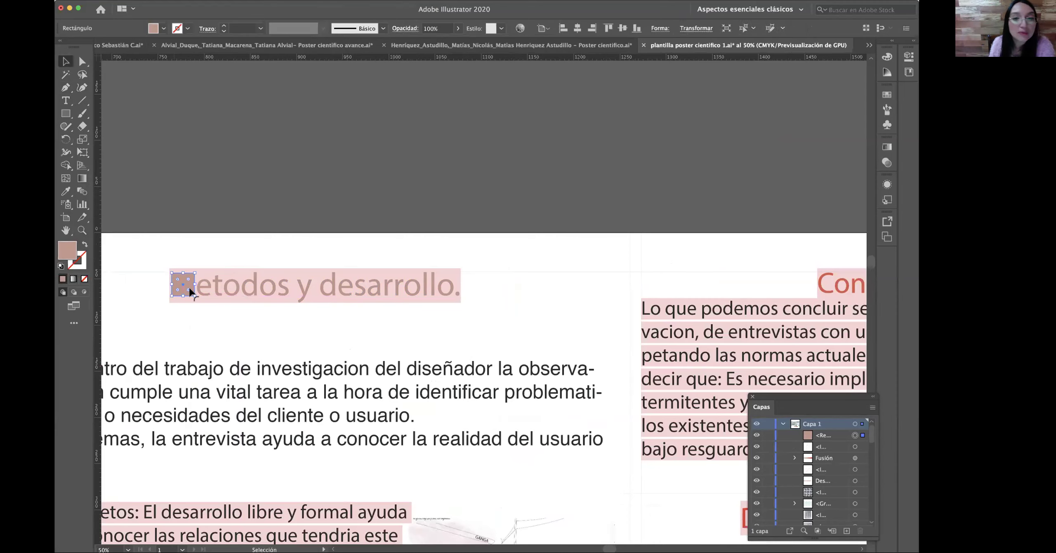
click(685, 29)
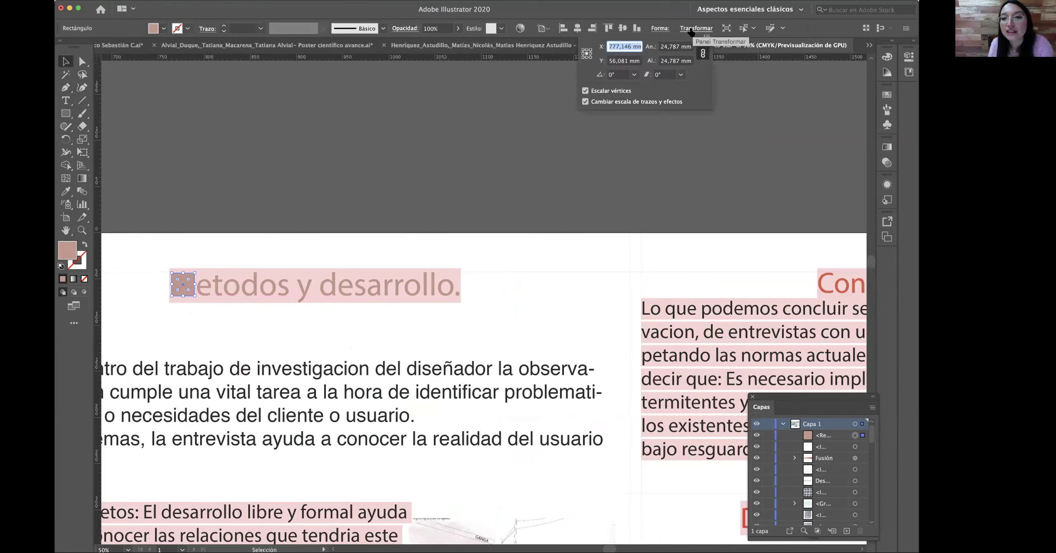
mouse_move(670, 46)
mouse_down()
mouse_move(659, 47)
mouse_move(659, 61)
mouse_up()
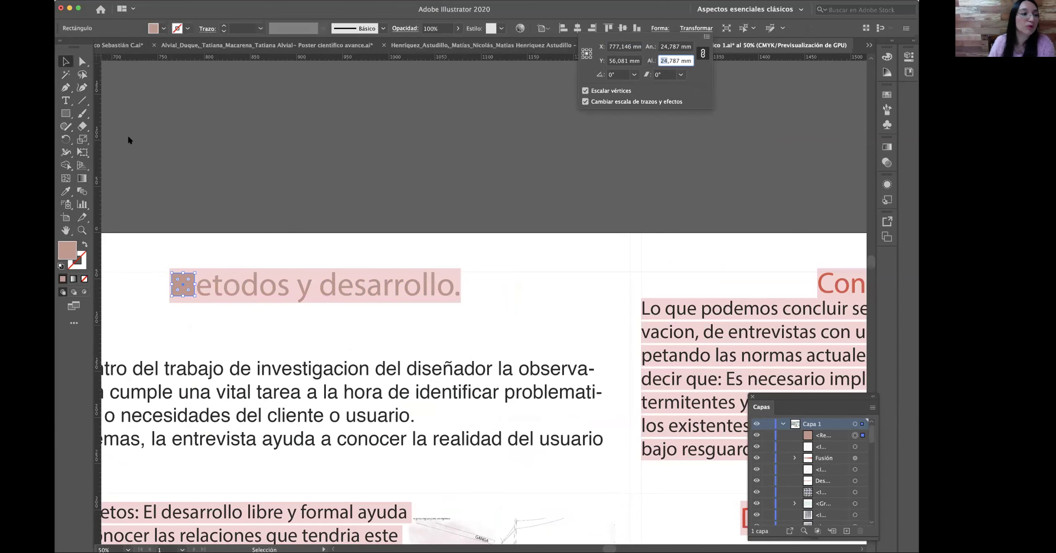
- Delete the small measuring square covering the initial M of the "Metodos y desarrollo" heading
double_click(254, 290)
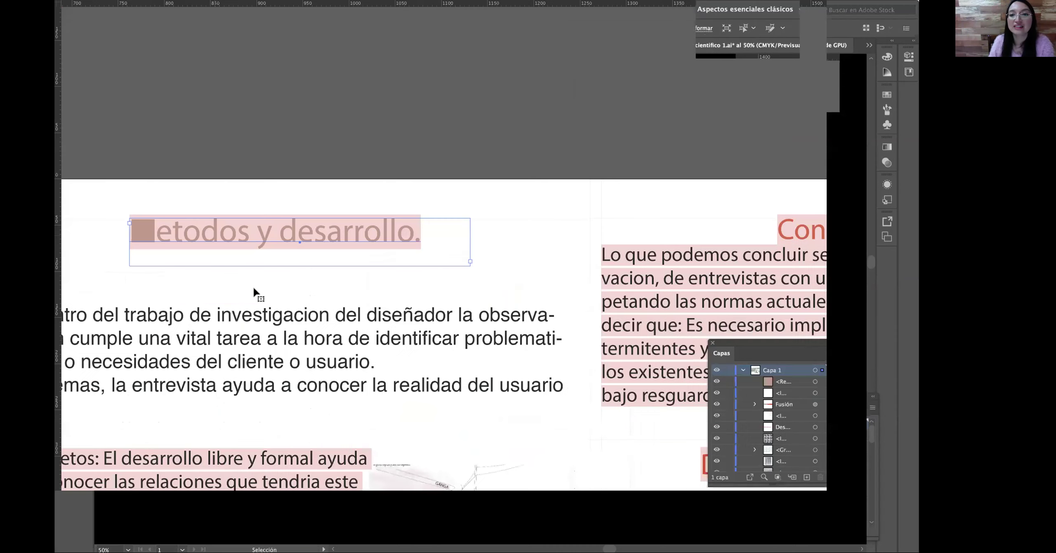
click(541, 298)
key(v)
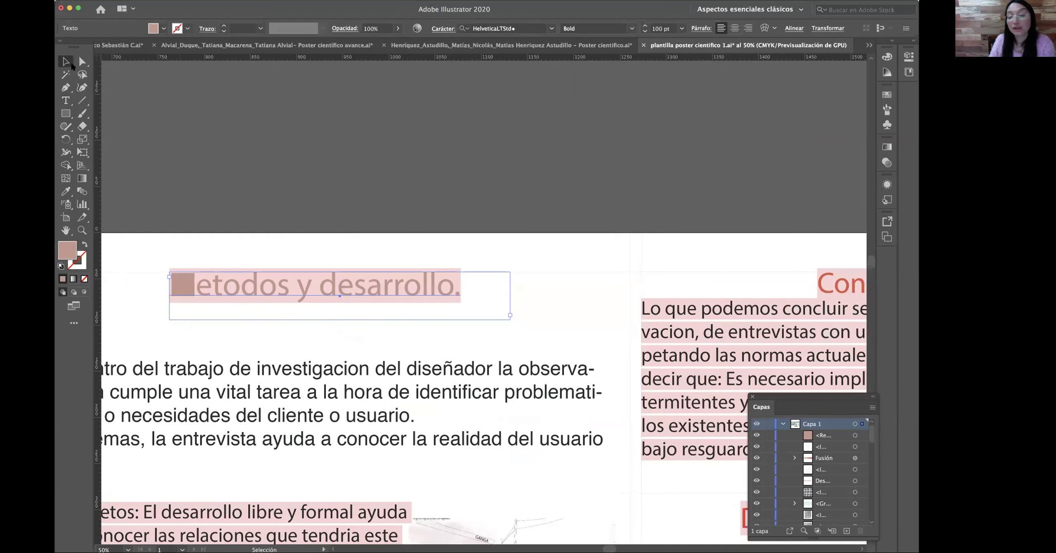
click(370, 153)
click(187, 291)
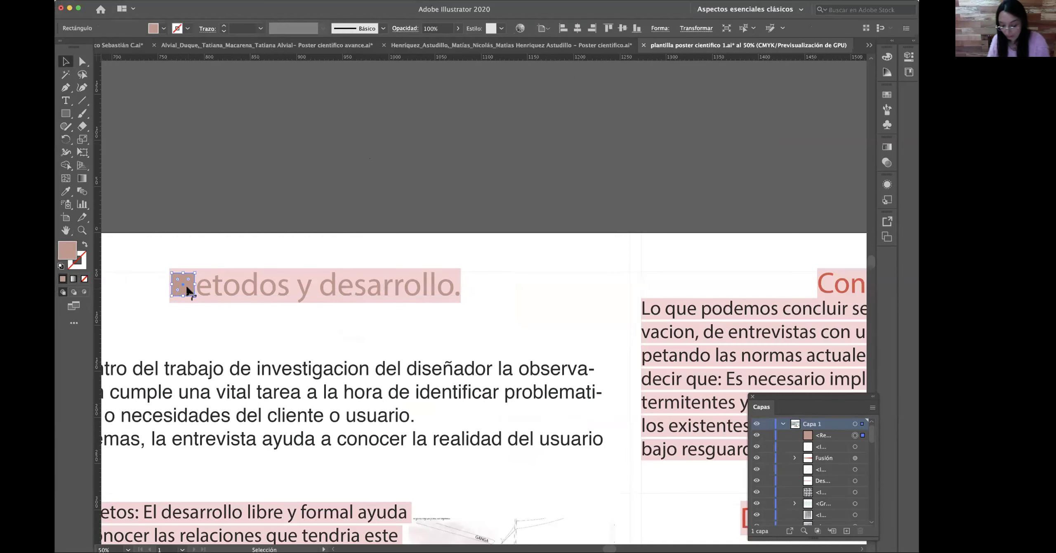
key(Delete)
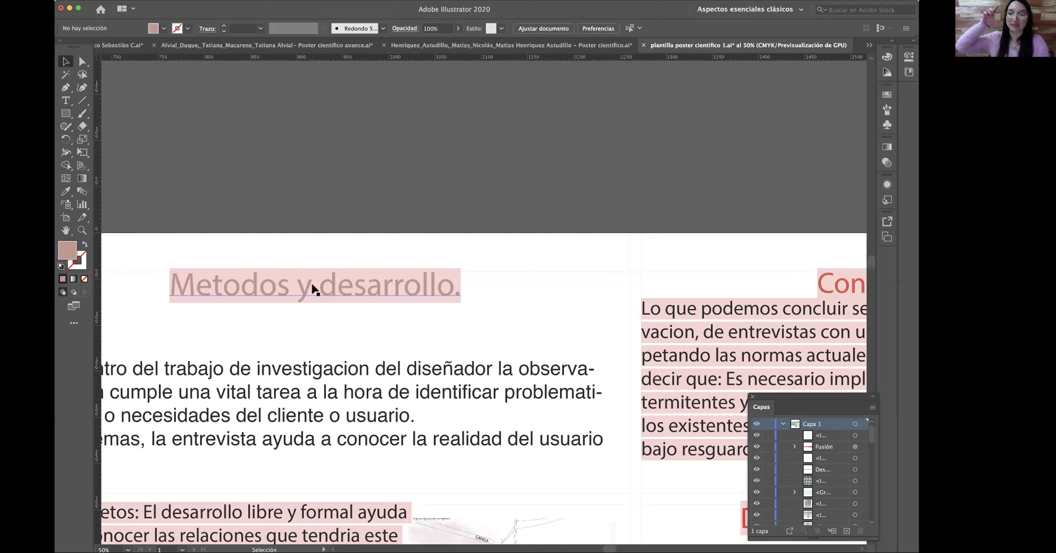
- Examine the poster's overall text and image layout around the Metodos y desarrollo and Bocetos sections
click(82, 230)
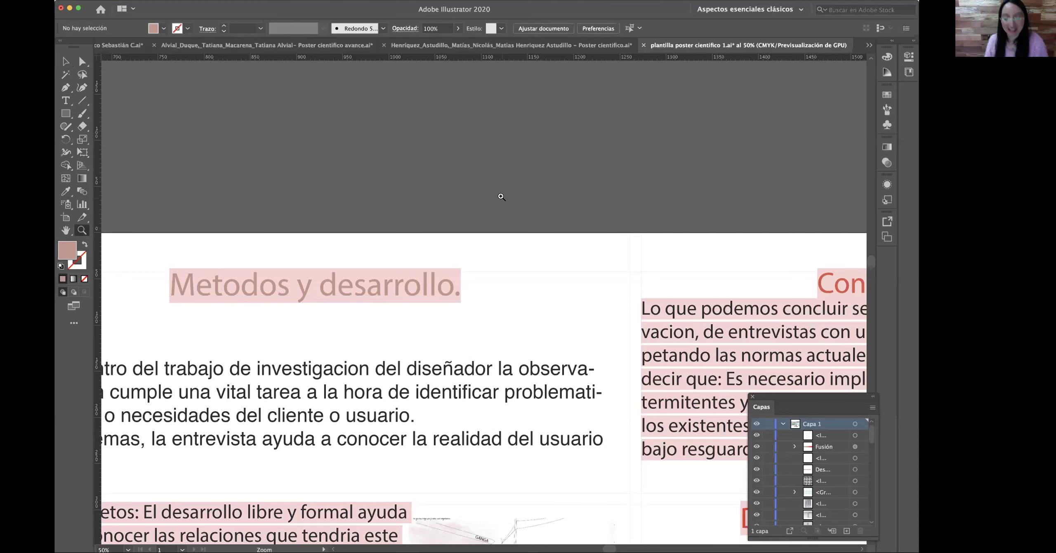
alt+click(568, 205)
alt+click(578, 232)
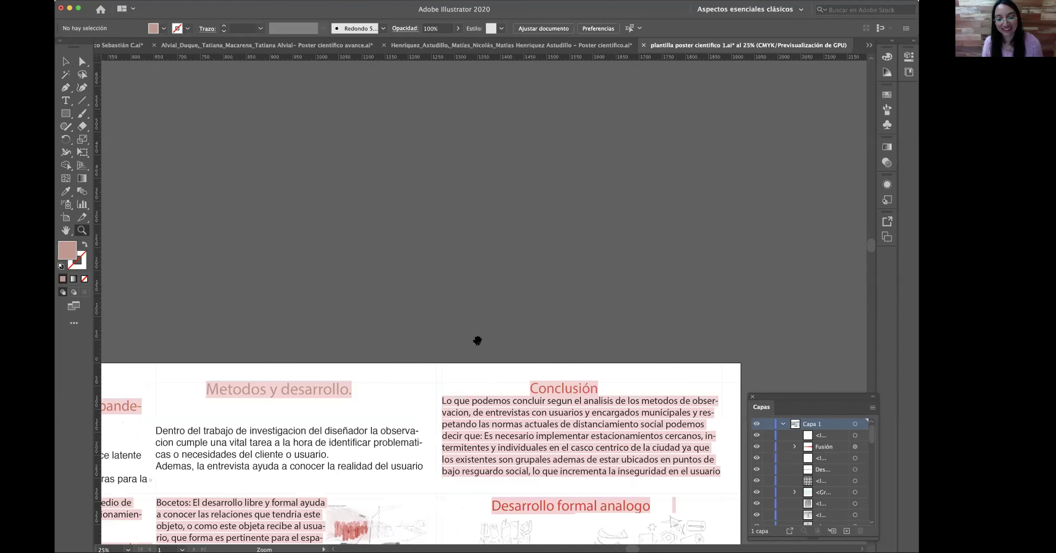
scroll(631, 123, down, 5)
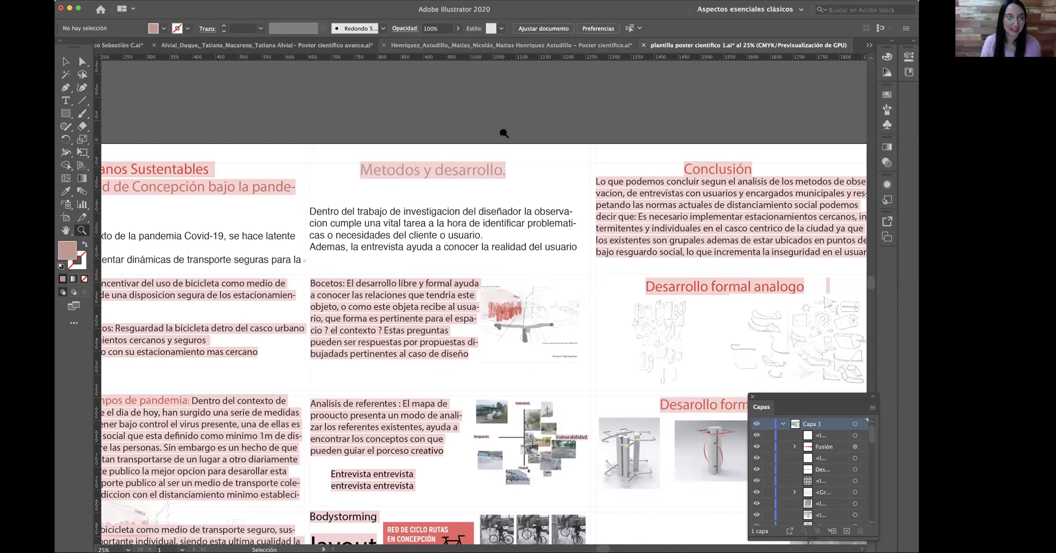
click(531, 307)
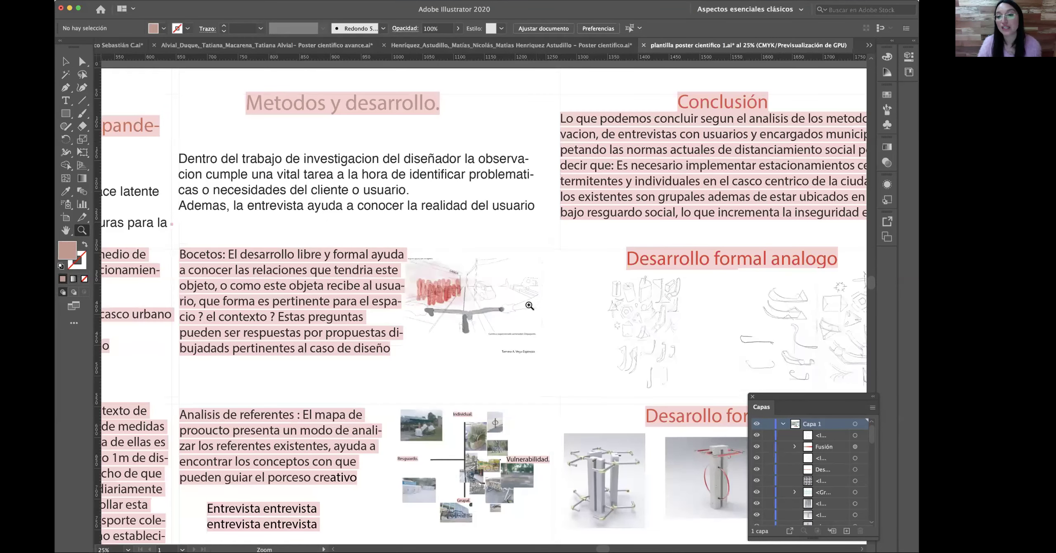
drag(500, 306, 551, 289)
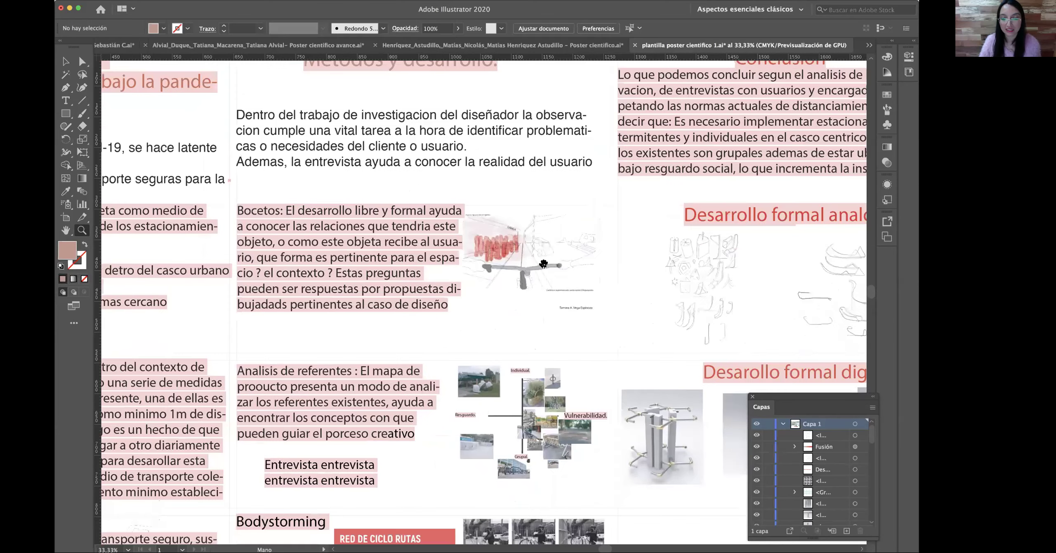
scroll(526, 269, down, 1)
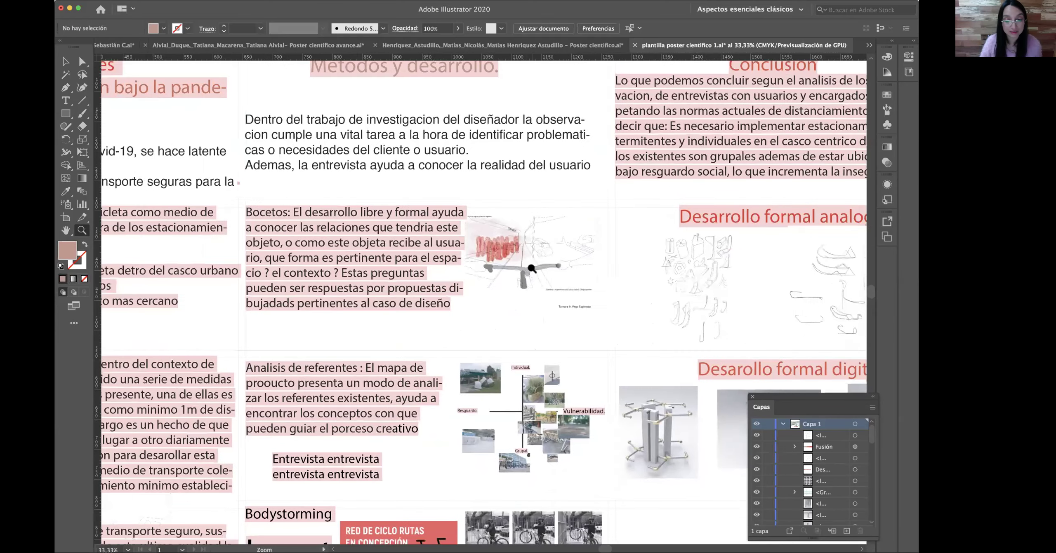
- Examine the reference map's axis labels and overlapping photos, and the Bodystorming photo grid below it
drag(481, 432, 431, 285)
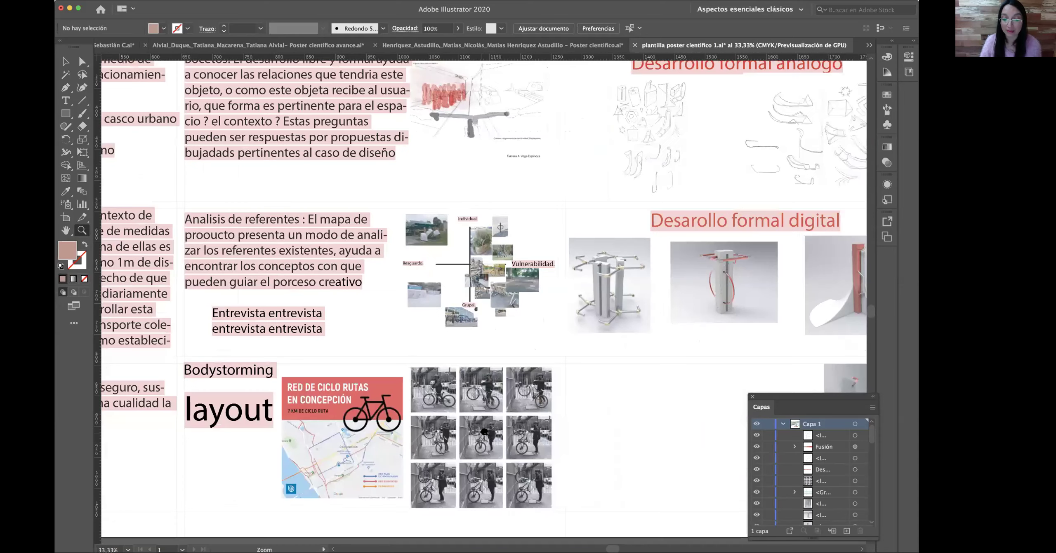
click(431, 285)
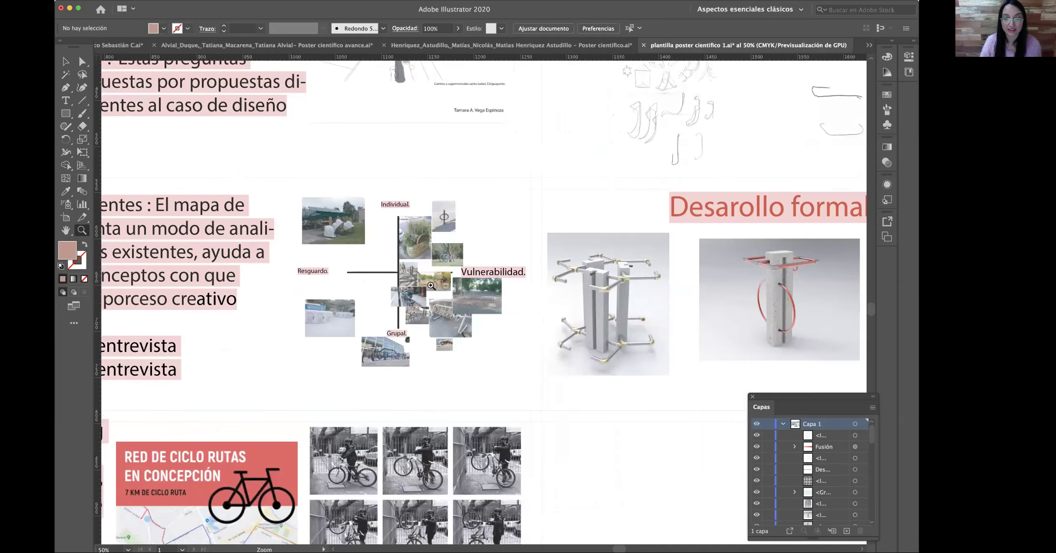
click(456, 292)
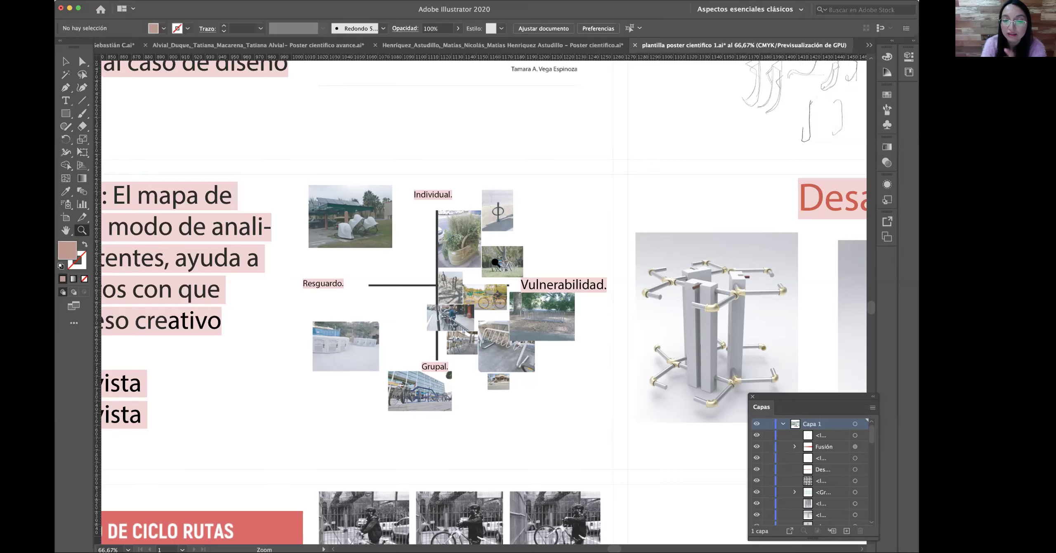
key(v)
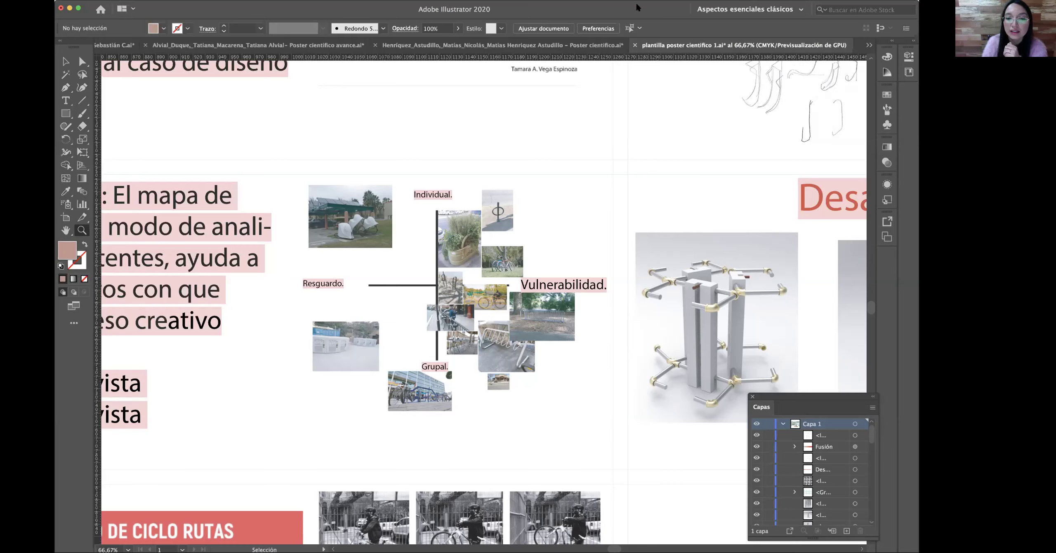
key(z)
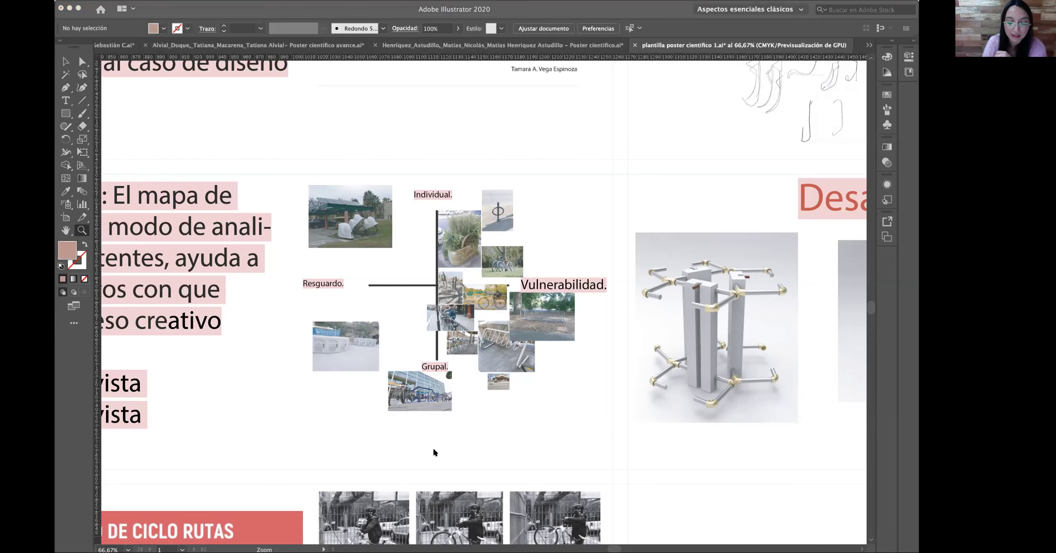
scroll(433, 448, down, 5)
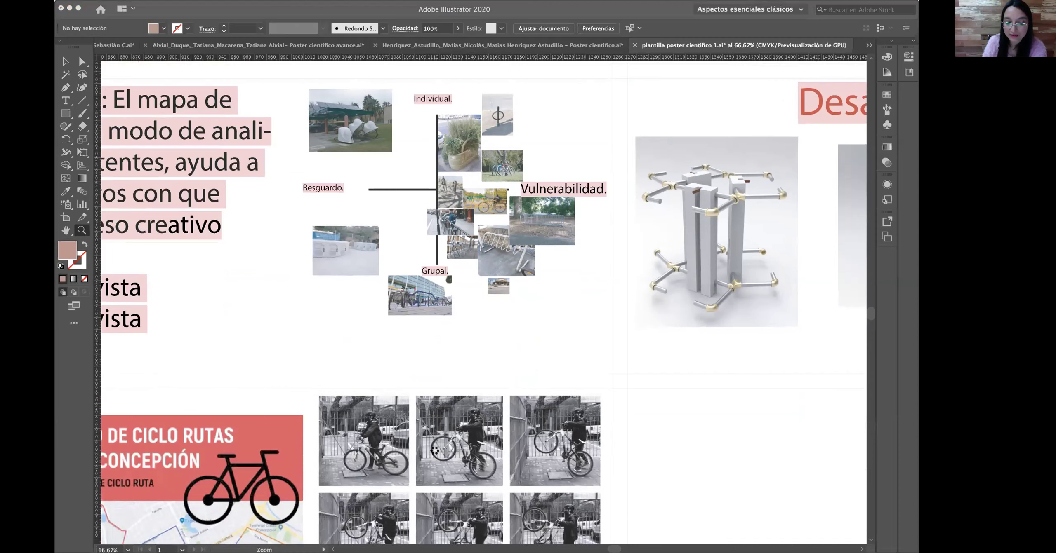
scroll(434, 450, down, 5)
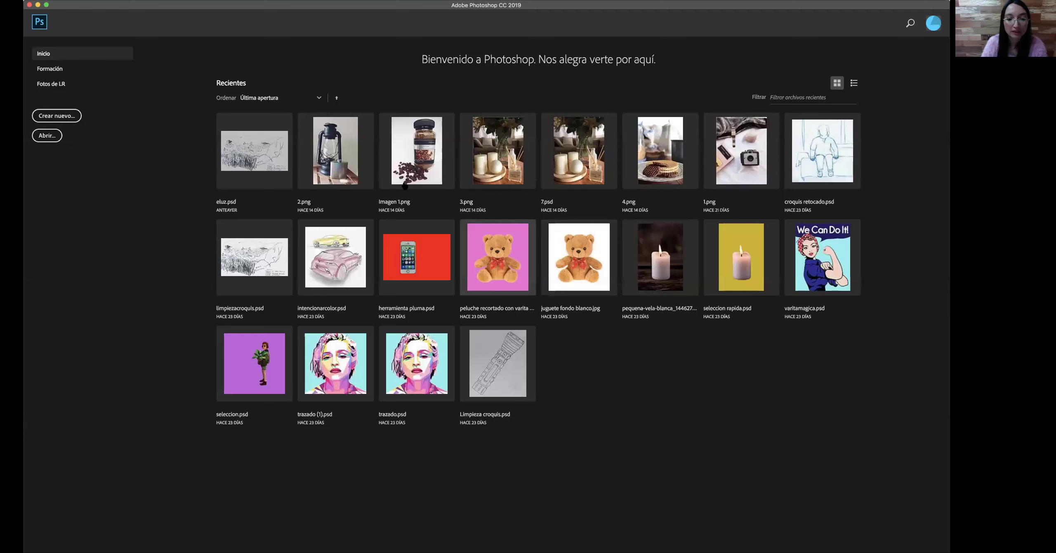
- Switch to Photoshop and open the trazado (1).psd portrait from the recent files
click(333, 165)
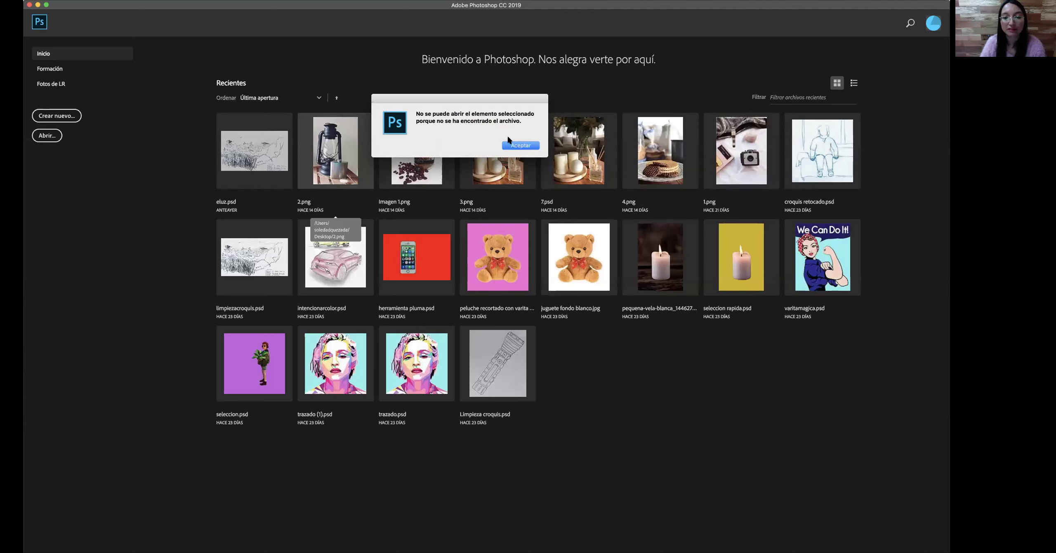
click(511, 144)
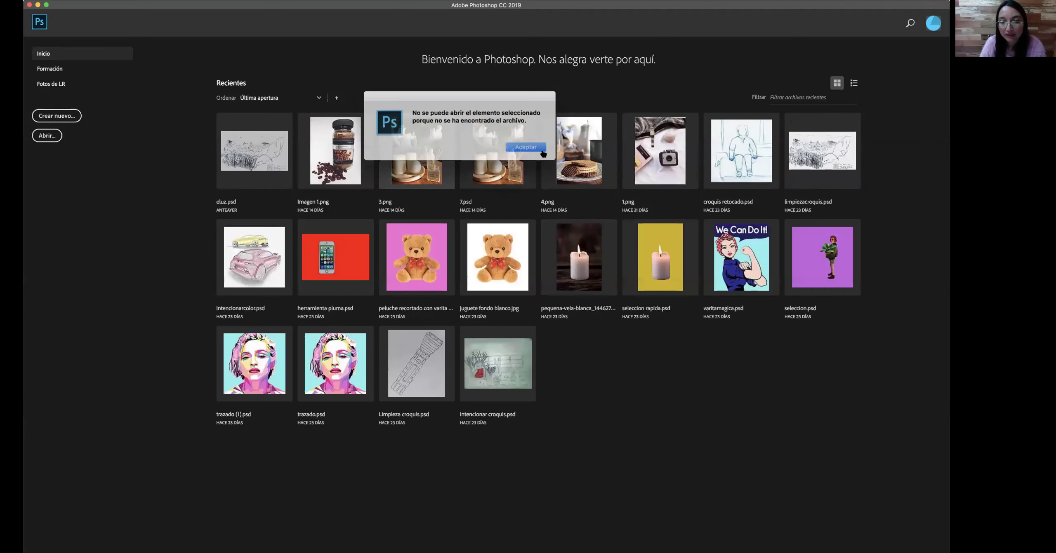
click(538, 150)
click(512, 158)
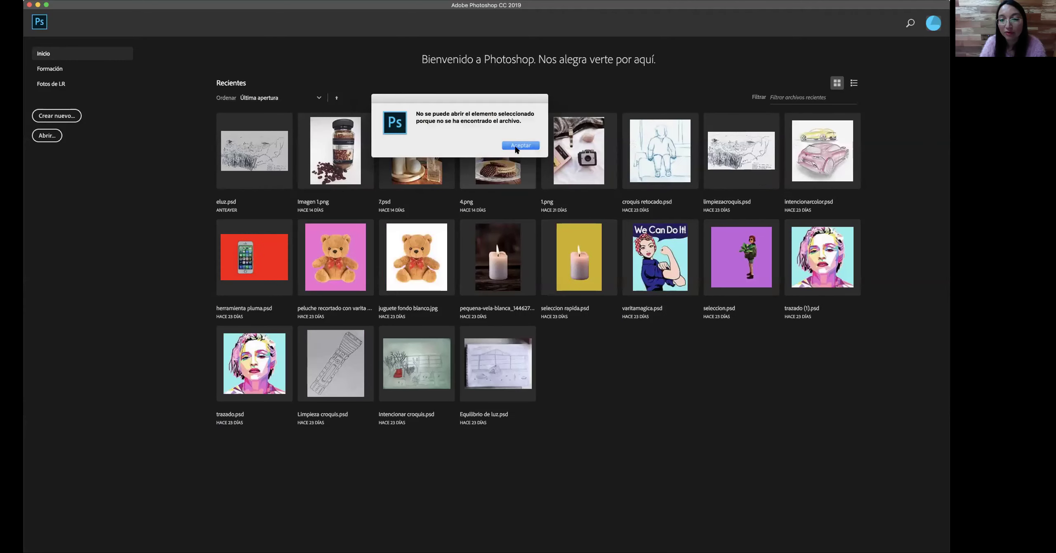
click(516, 149)
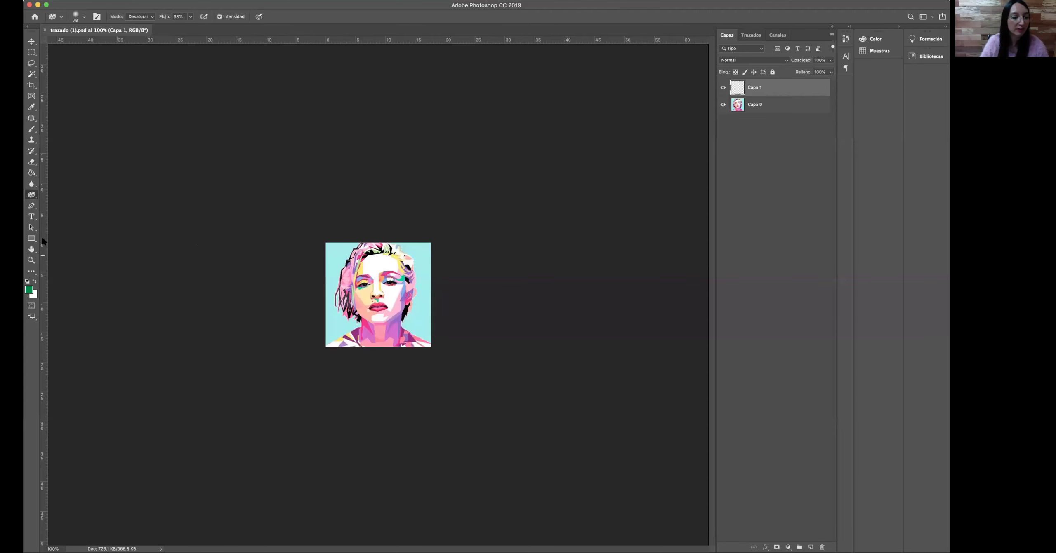
- Merge the portrait's Capa 1 and Capa 0 layers into a single layer
click(31, 261)
click(401, 300)
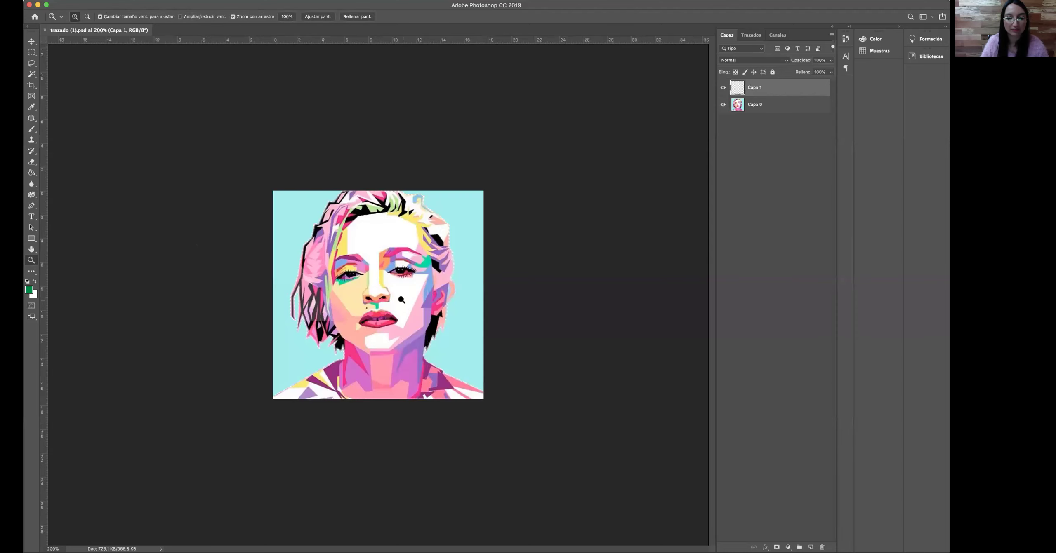
click(401, 300)
click(426, 222)
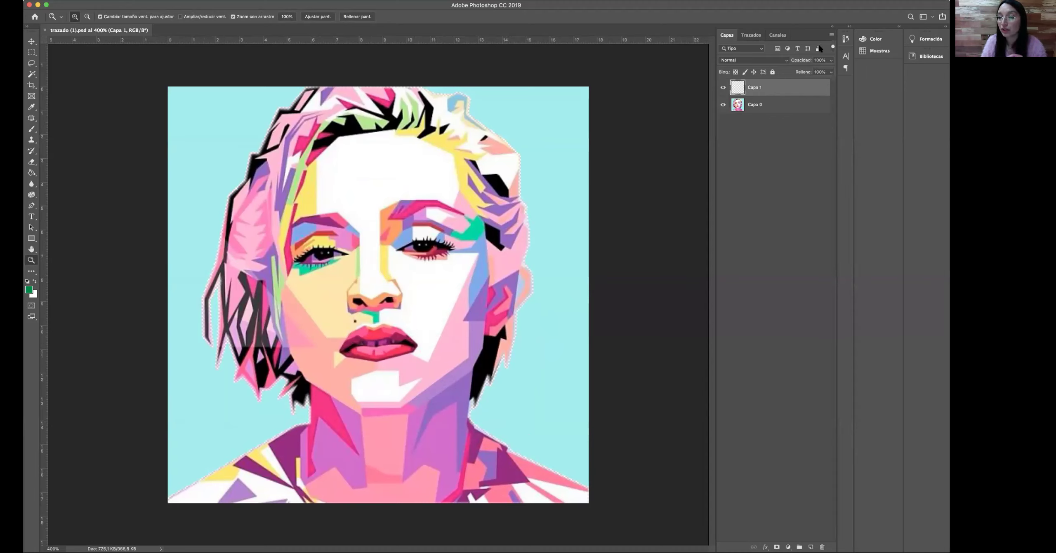
click(757, 102)
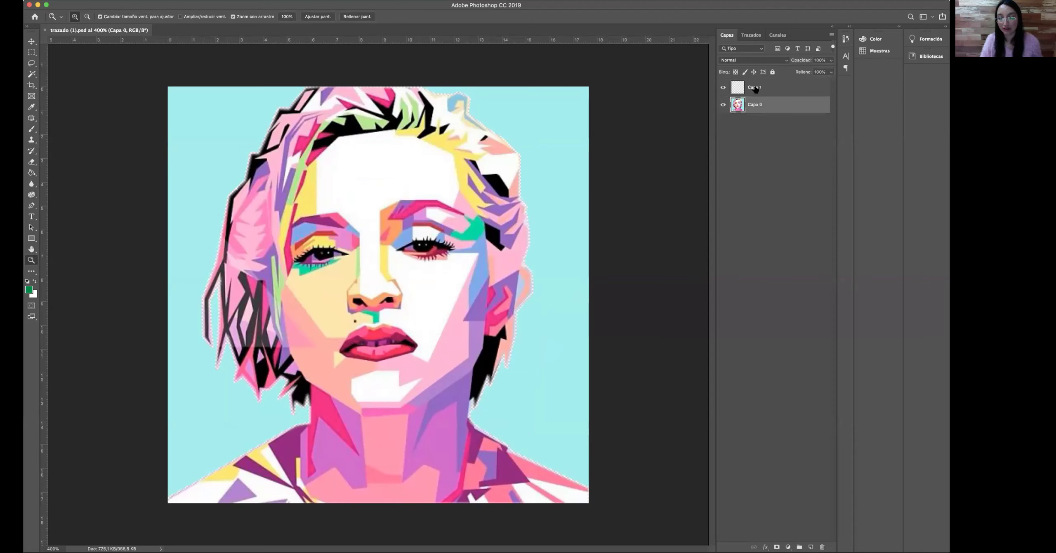
click(755, 88)
shift+click(759, 106)
right_click(759, 106)
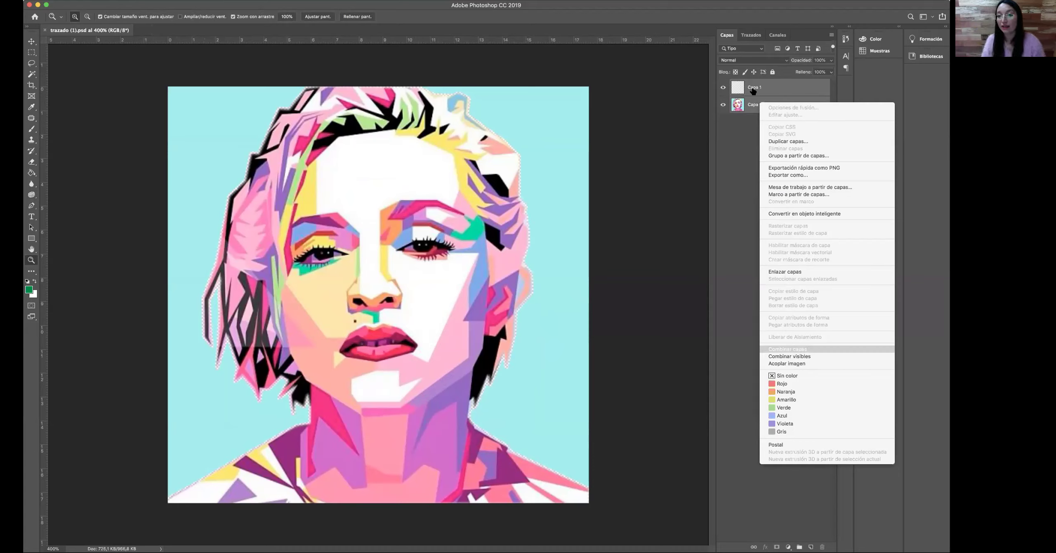
click(787, 350)
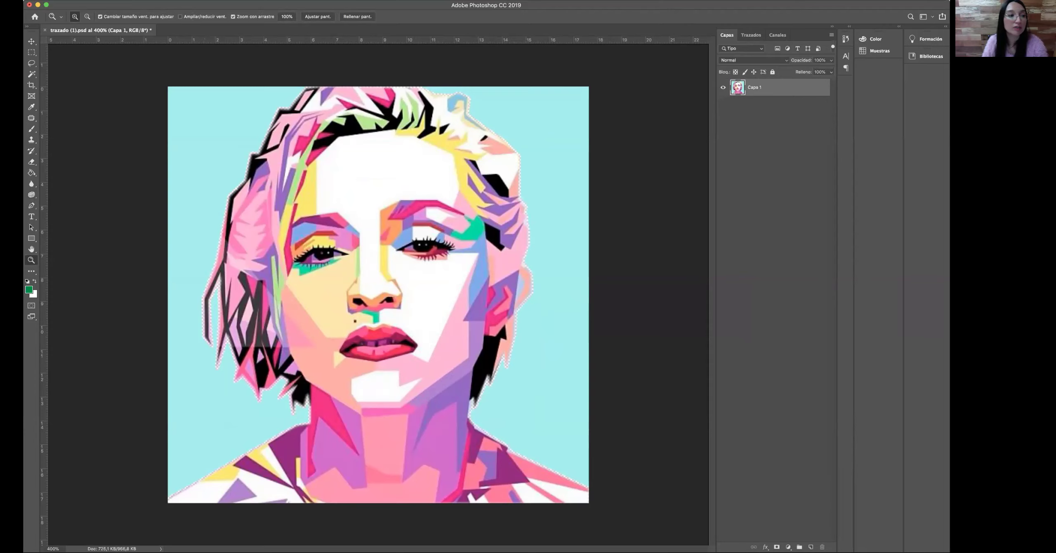
- Start a Hue/Saturation adjustment directly on the merged portrait layer, with Colorize enabled and a green hue of 139
click(30, 41)
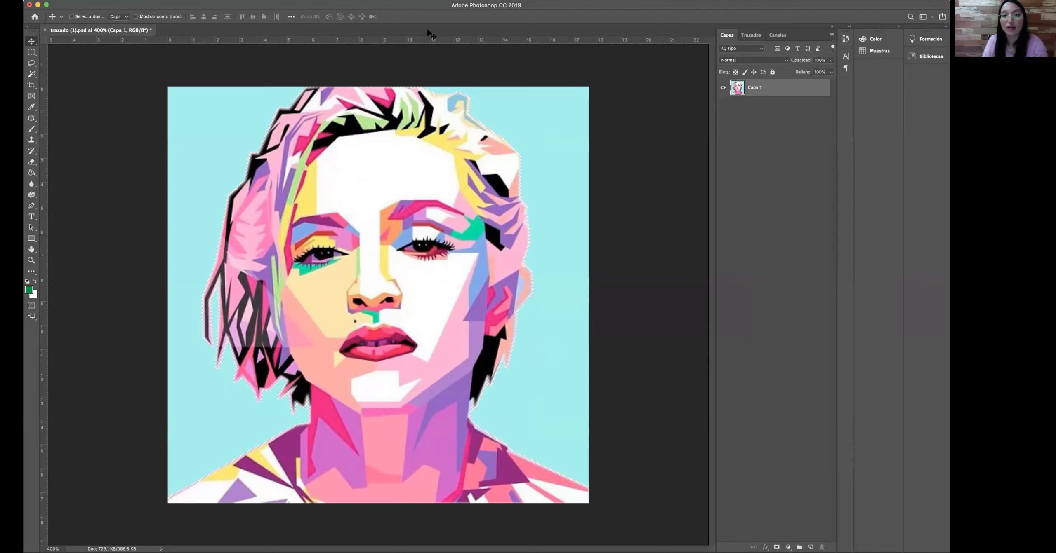
click(68, 0)
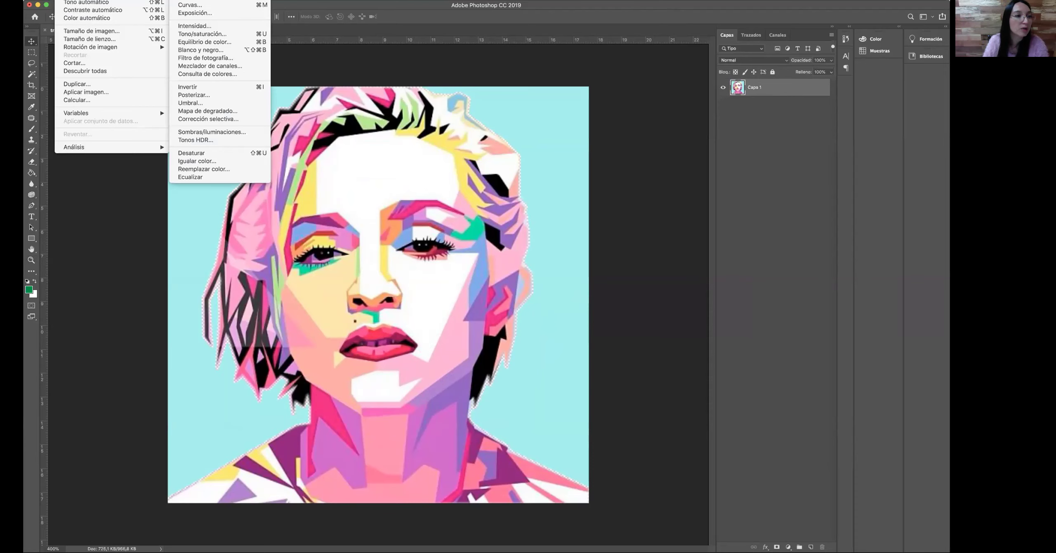
mouse_move(123, 0)
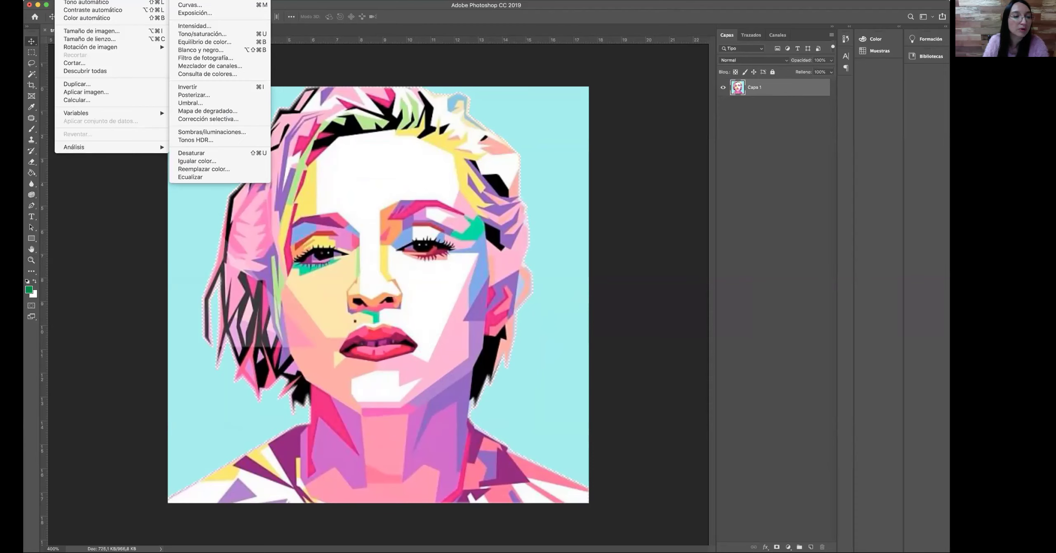
click(200, 34)
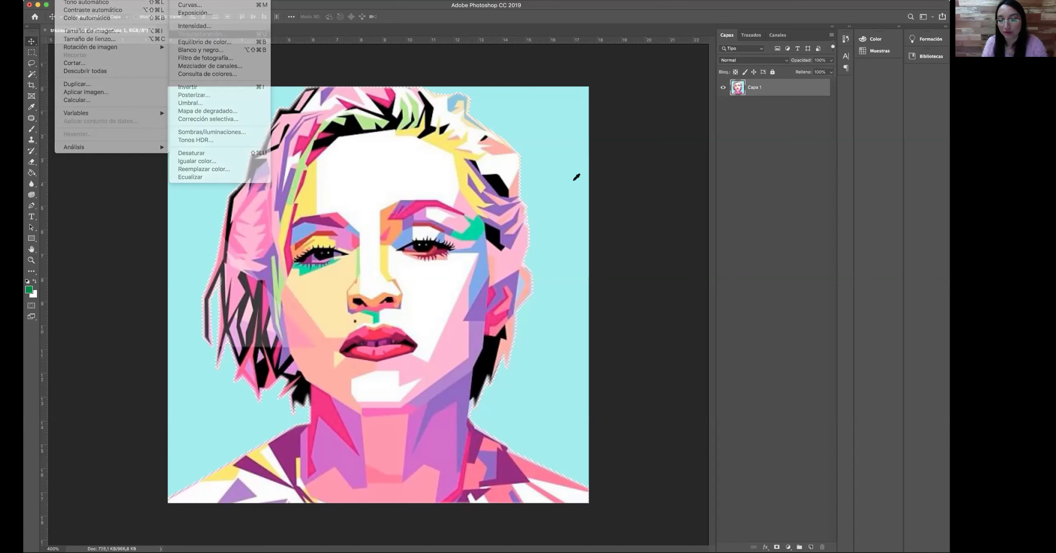
drag(627, 201, 634, 176)
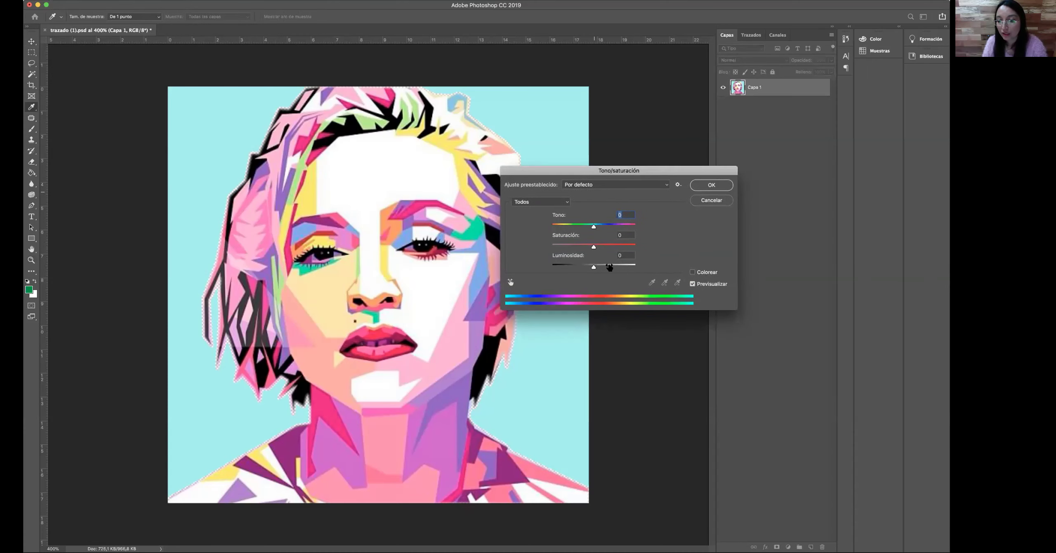
click(692, 273)
click(584, 227)
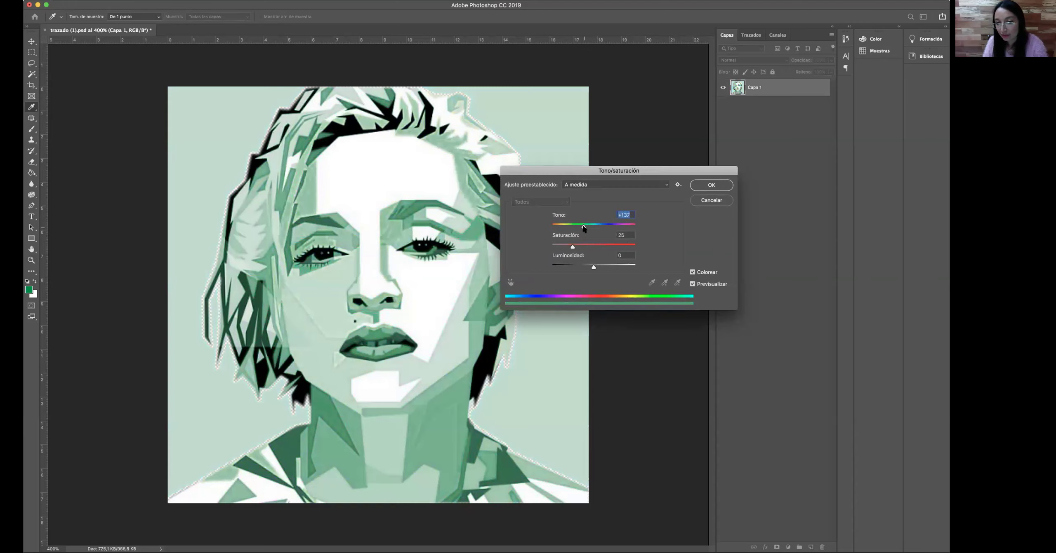
drag(584, 228, 585, 228)
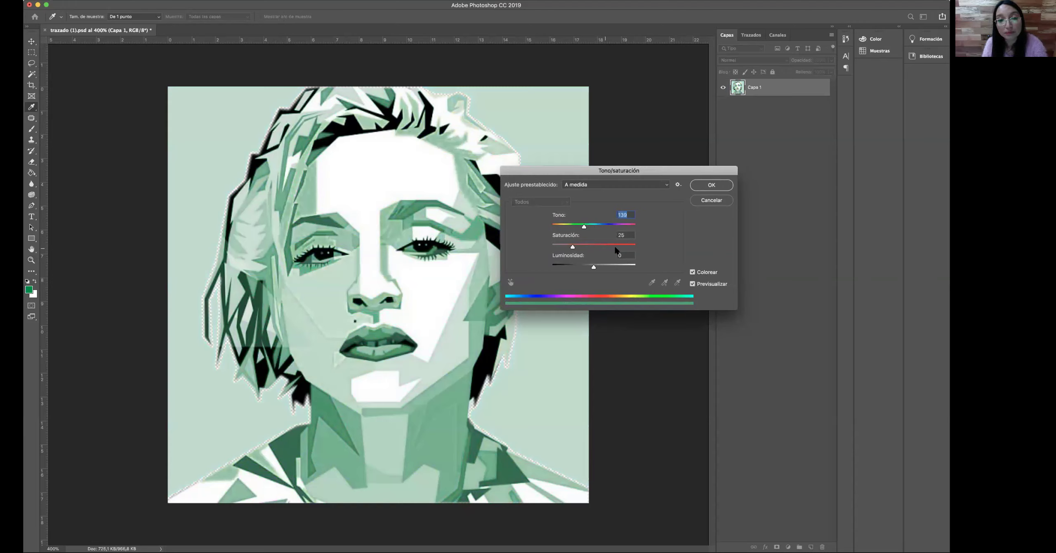
drag(600, 171, 593, 155)
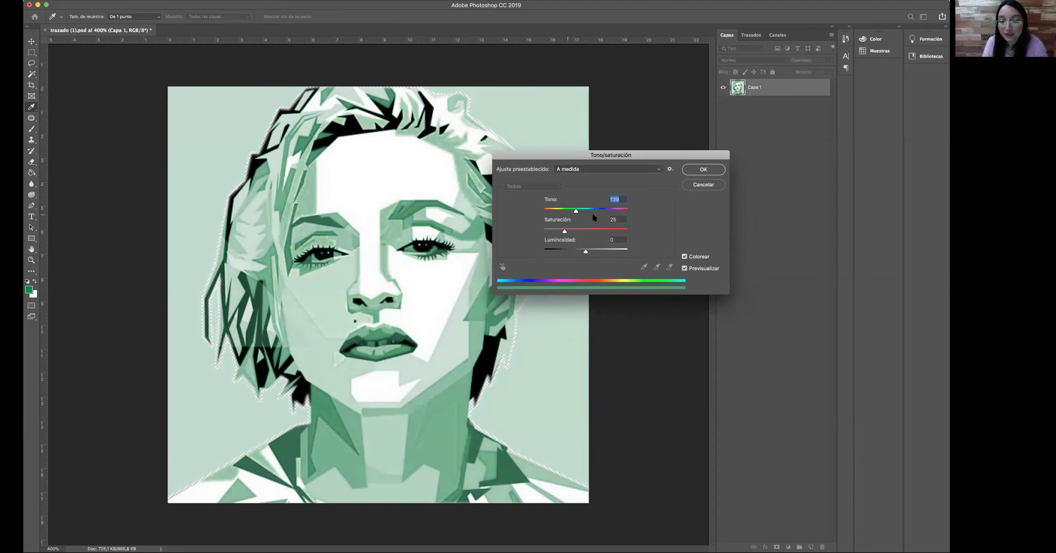
- Shift the colorized portrait's hue to blue, settling on about 225
drag(576, 211, 605, 212)
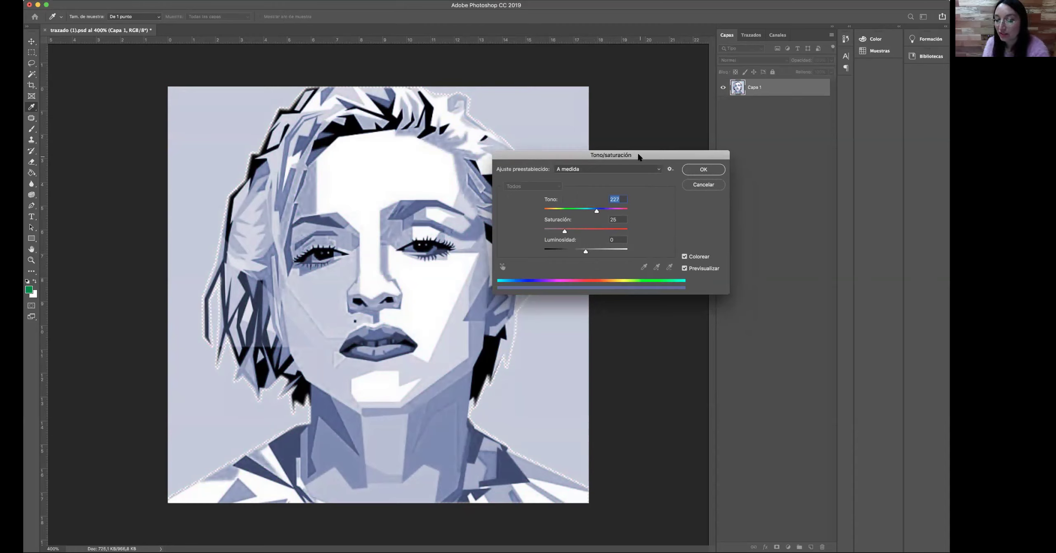
drag(558, 157, 557, 157)
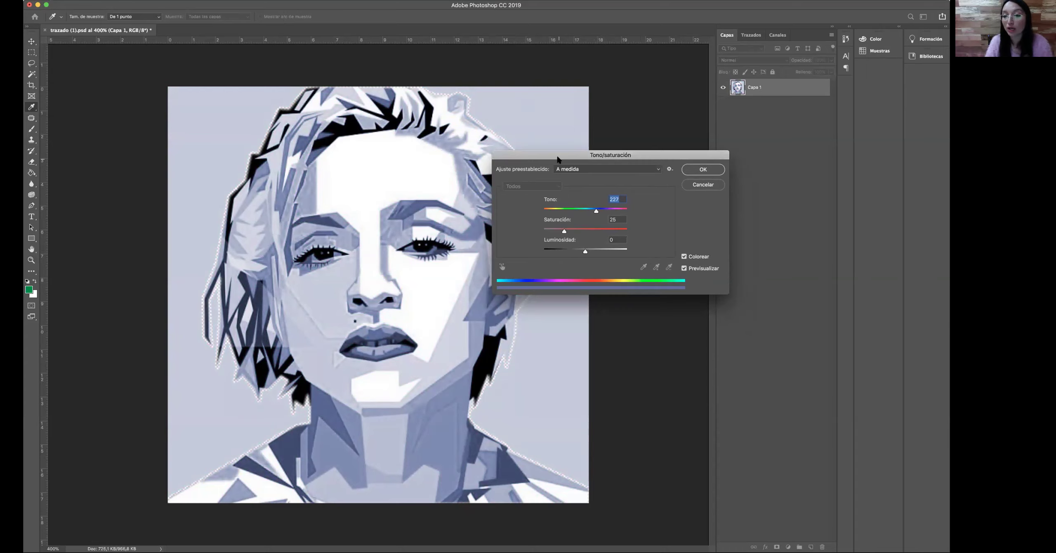
drag(609, 155, 668, 135)
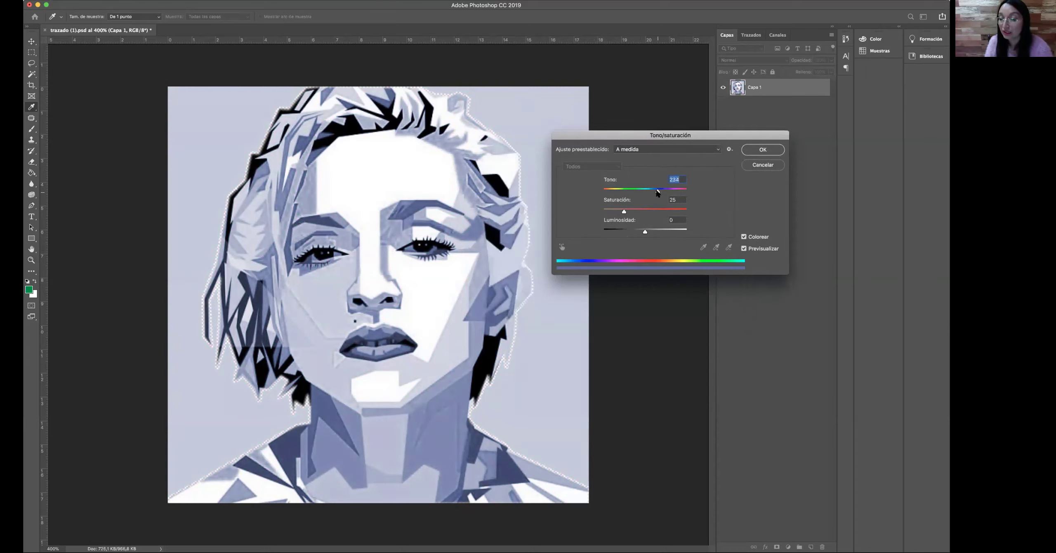
drag(657, 192, 656, 192)
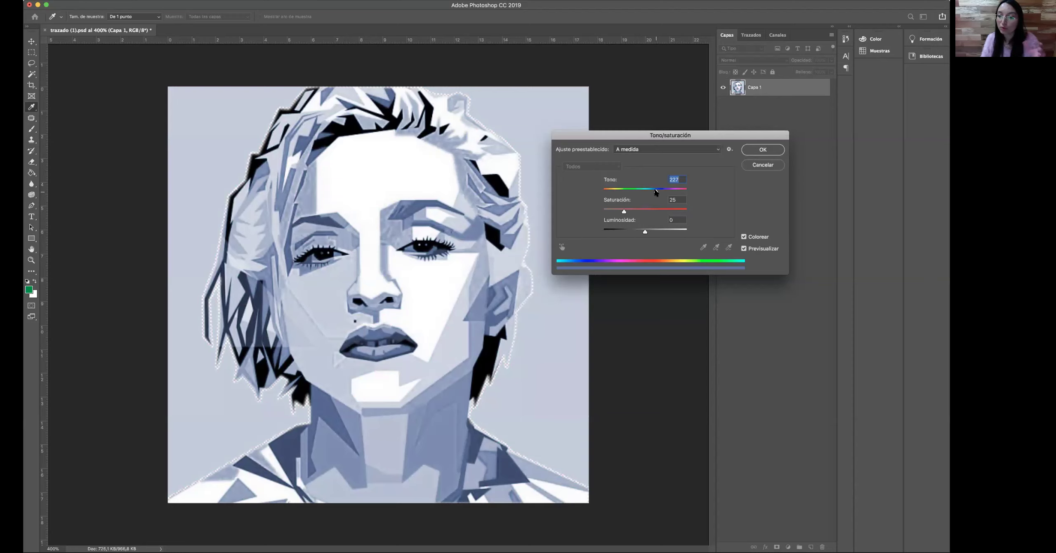
drag(656, 192, 654, 192)
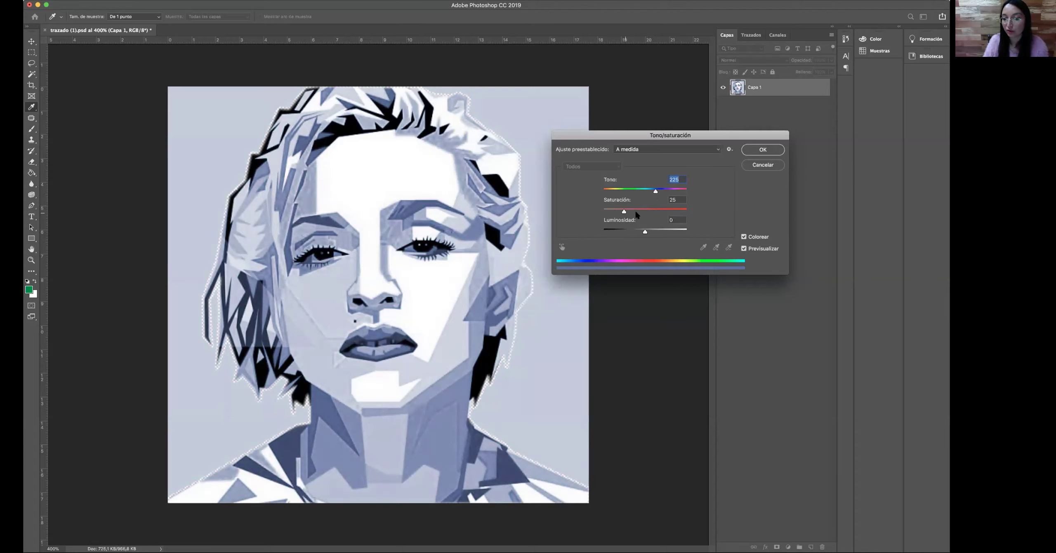
- Try strong and zero saturation, apply the blue colorization with saturation at about 25, and undo it
click(646, 211)
click(674, 211)
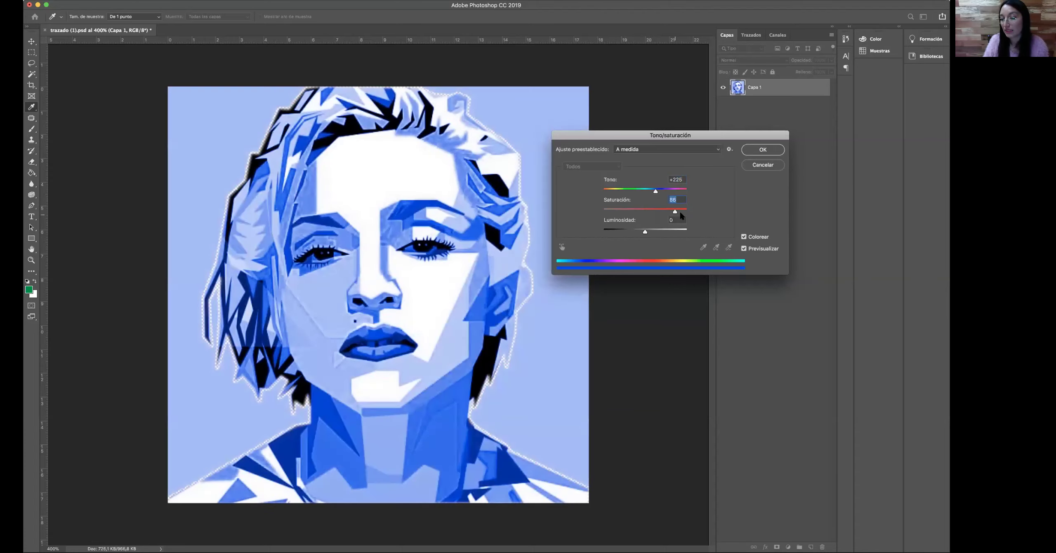
text(0)
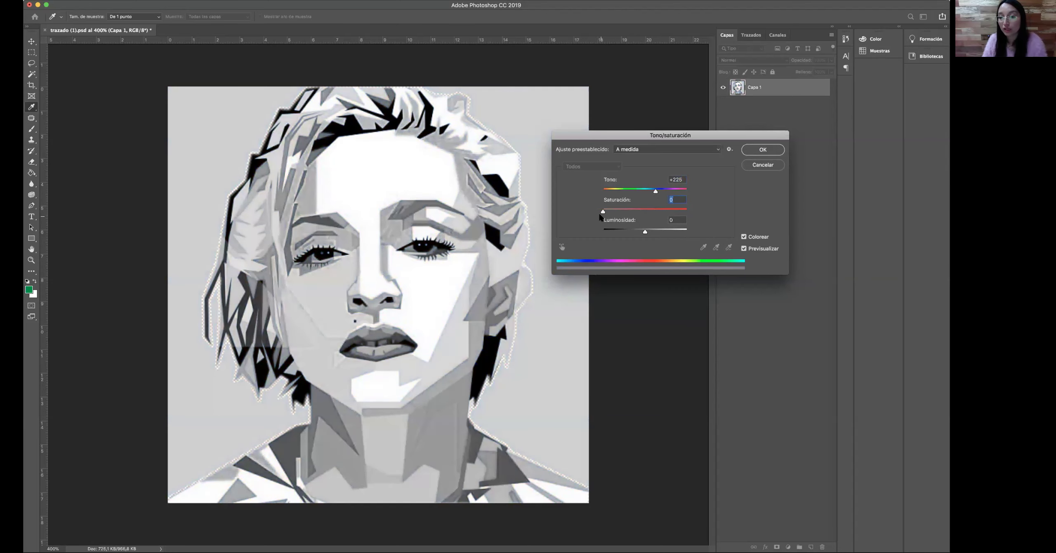
drag(603, 212, 623, 215)
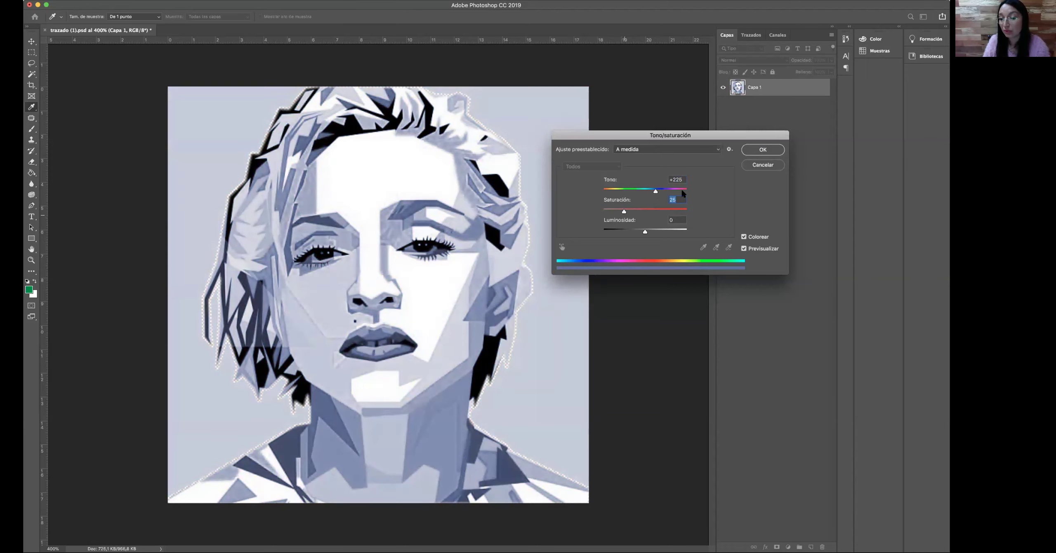
click(750, 152)
key(v)
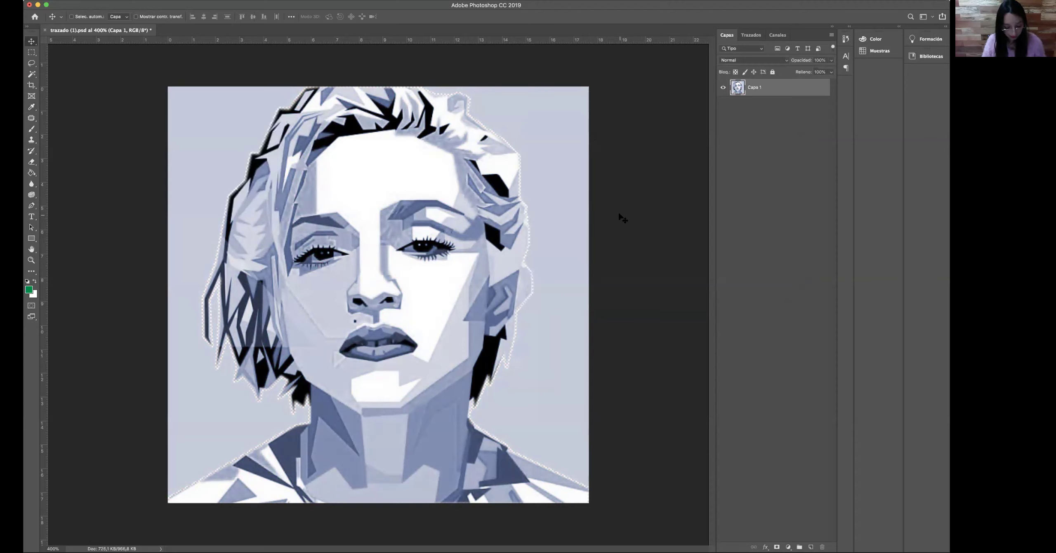
key(ctrl+z)
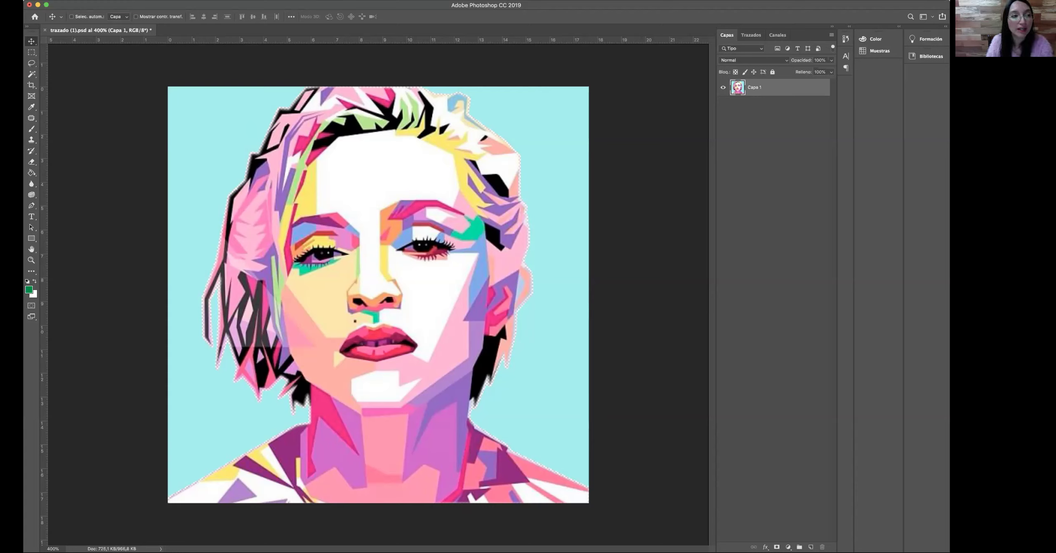
click(70, 0)
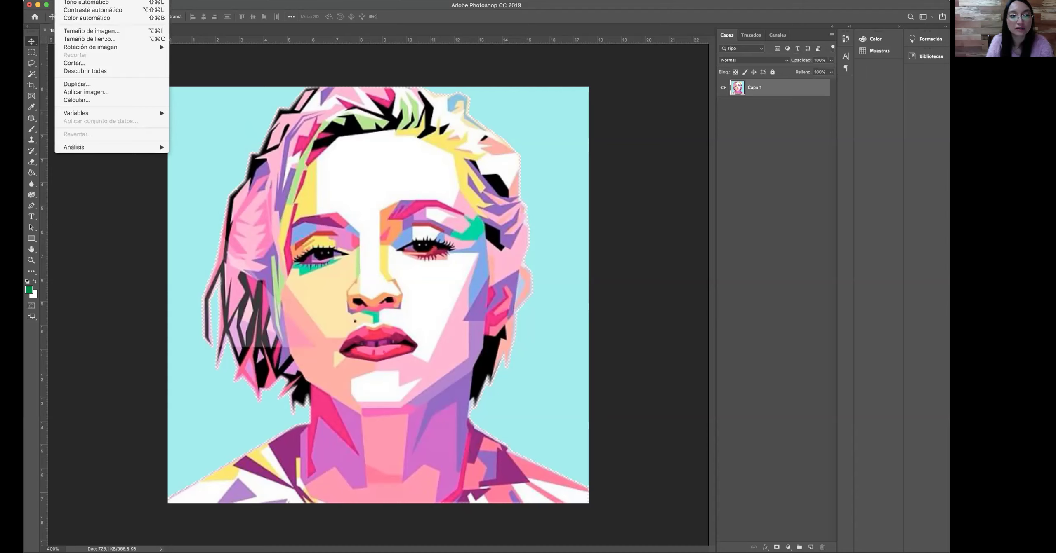
mouse_move(82, 0)
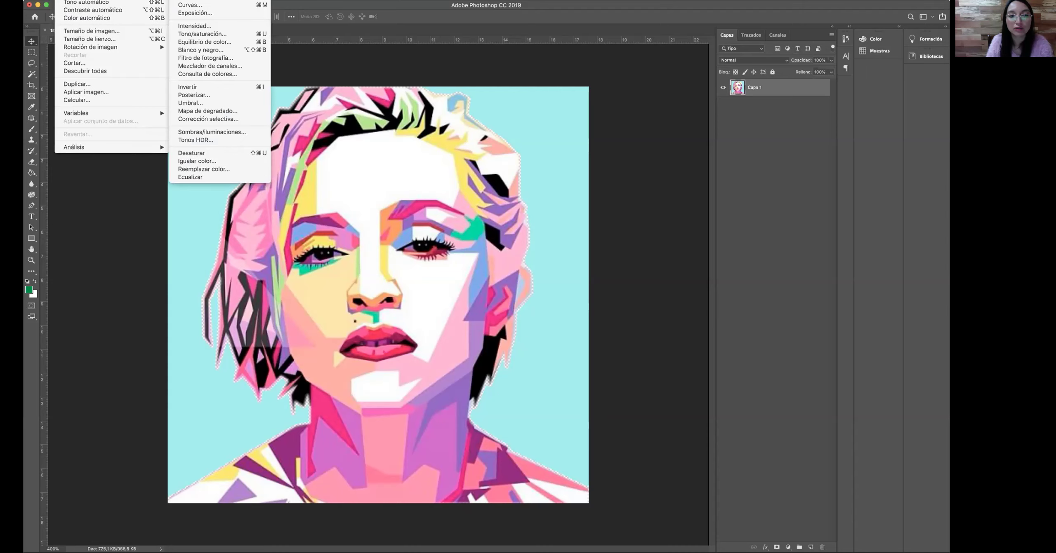
click(758, 88)
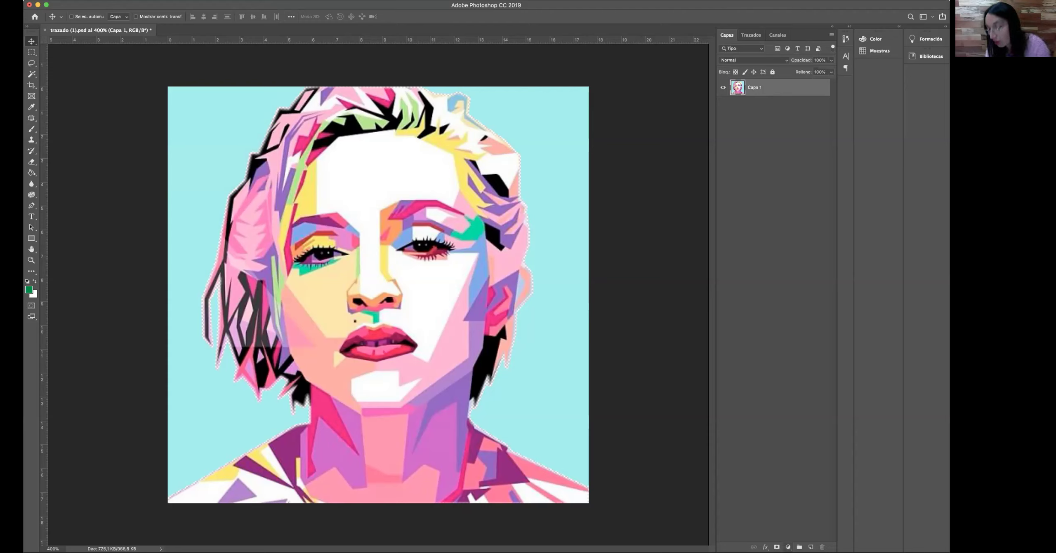
- Add a Hue/Saturation adjustment layer above Capa 1 with Colorize enabled and a blue hue of 220
click(788, 547)
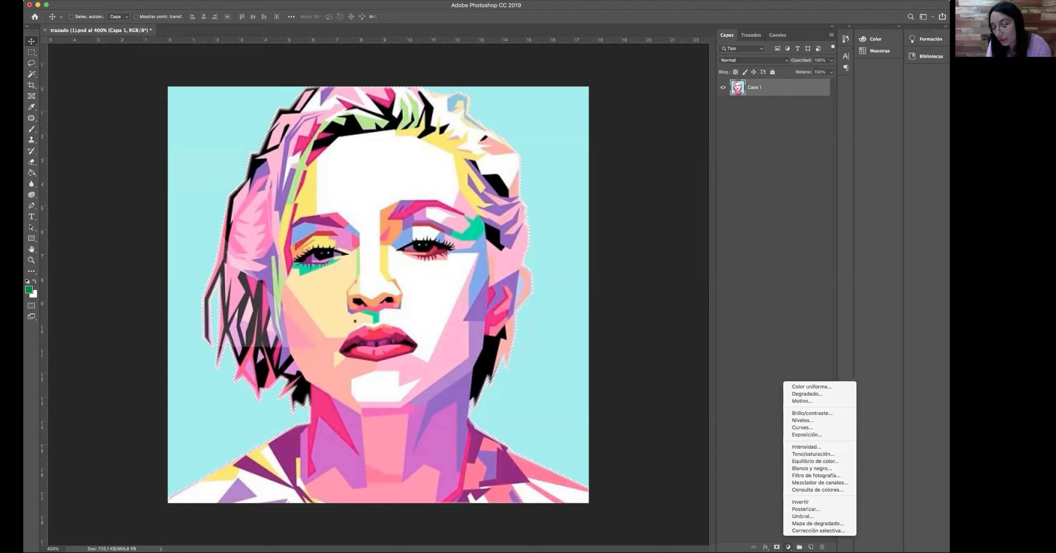
click(799, 454)
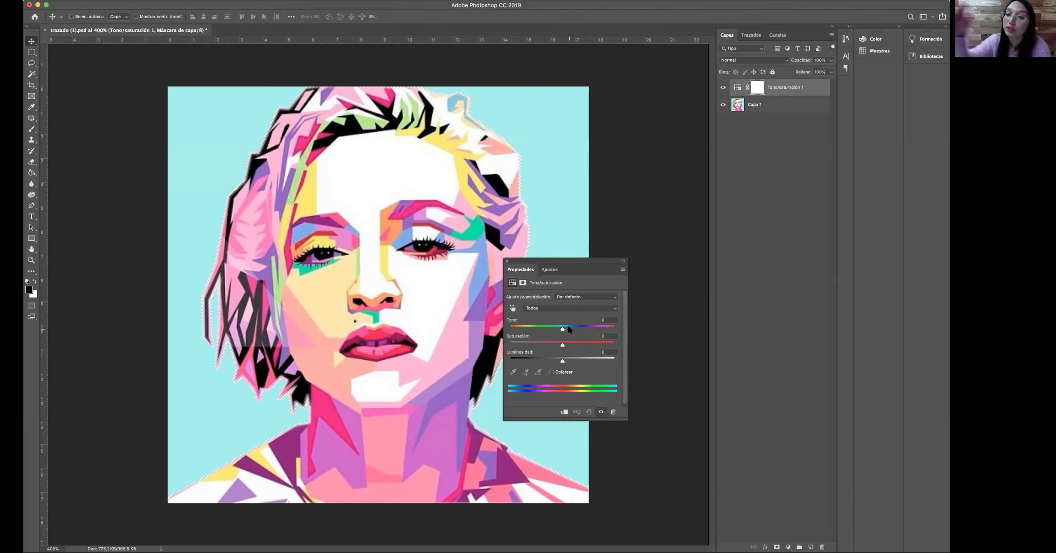
click(551, 372)
drag(550, 329, 552, 328)
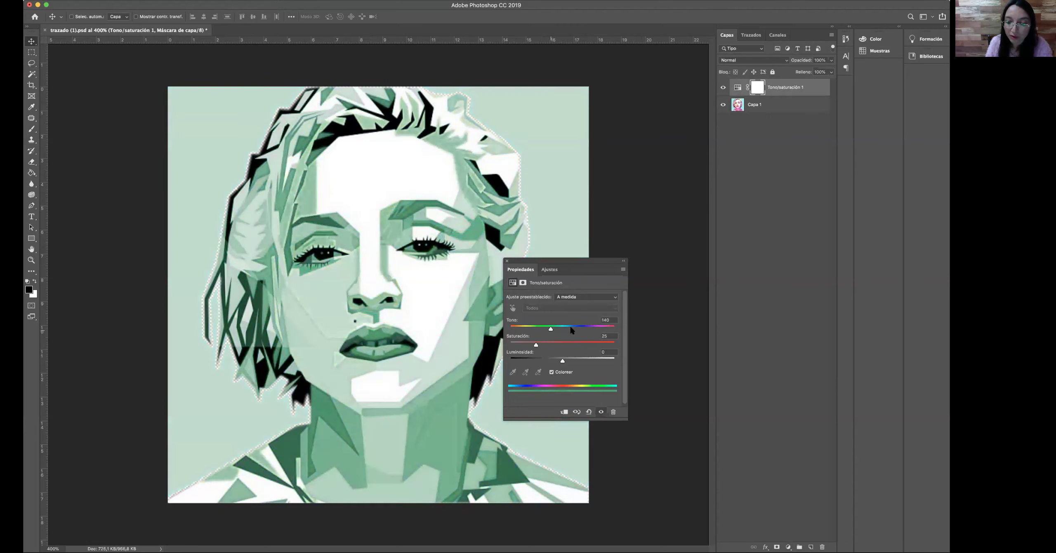
click(572, 327)
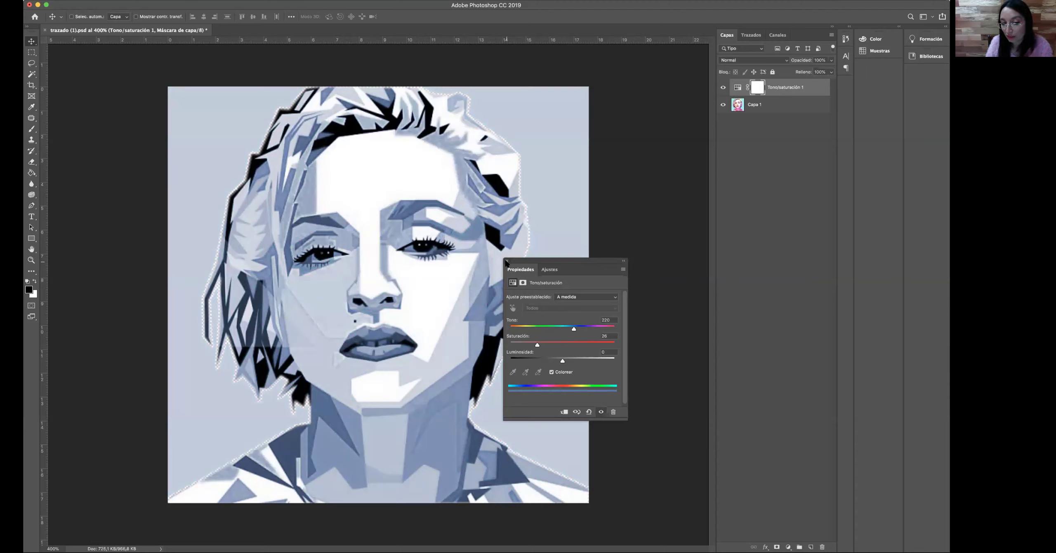
click(507, 263)
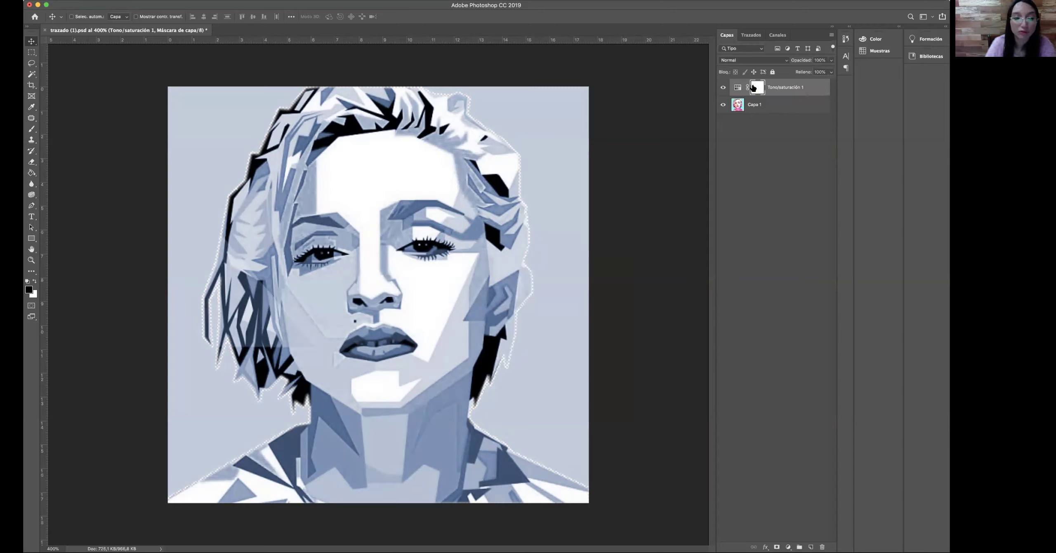
- Select the Hue/Saturation adjustment layer's mask and choose the Brush tool for painting on it
super+click(756, 87)
click(757, 87)
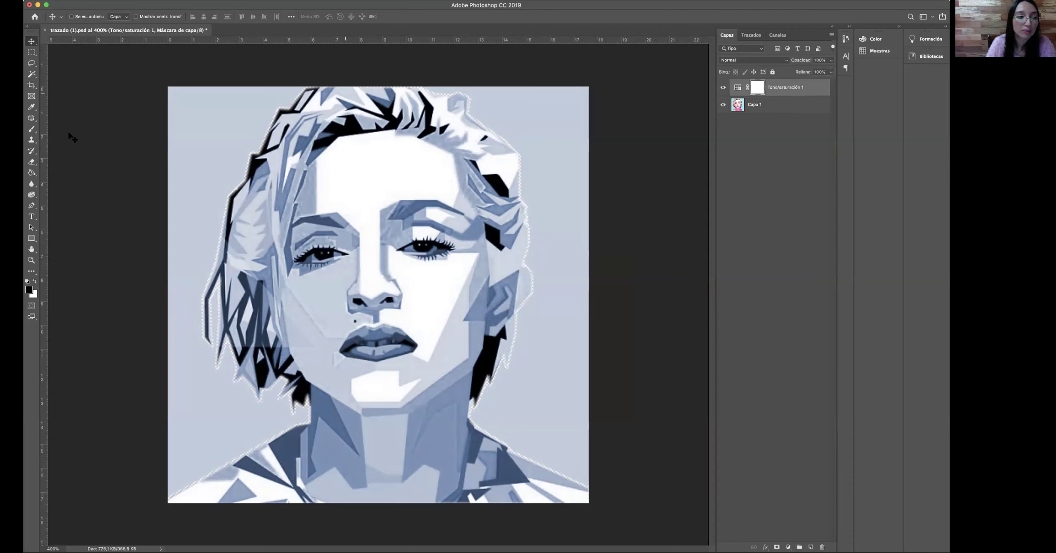
click(31, 131)
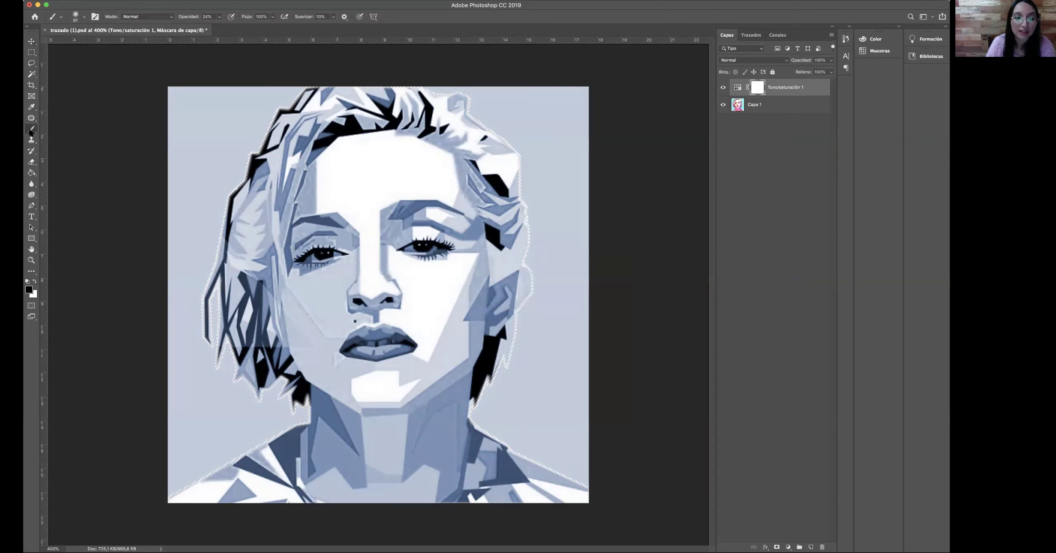